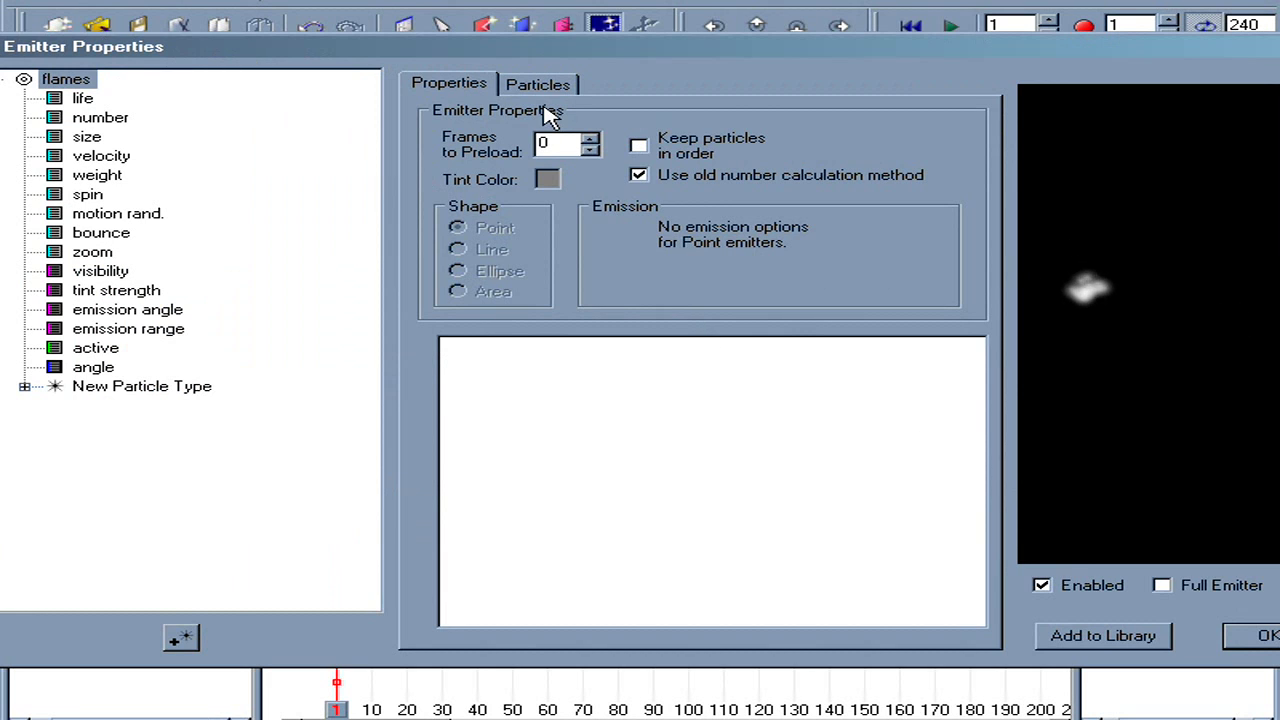
Turn on the Intense option for the New Particle Type and set its particle angle to Random.
click(541, 90)
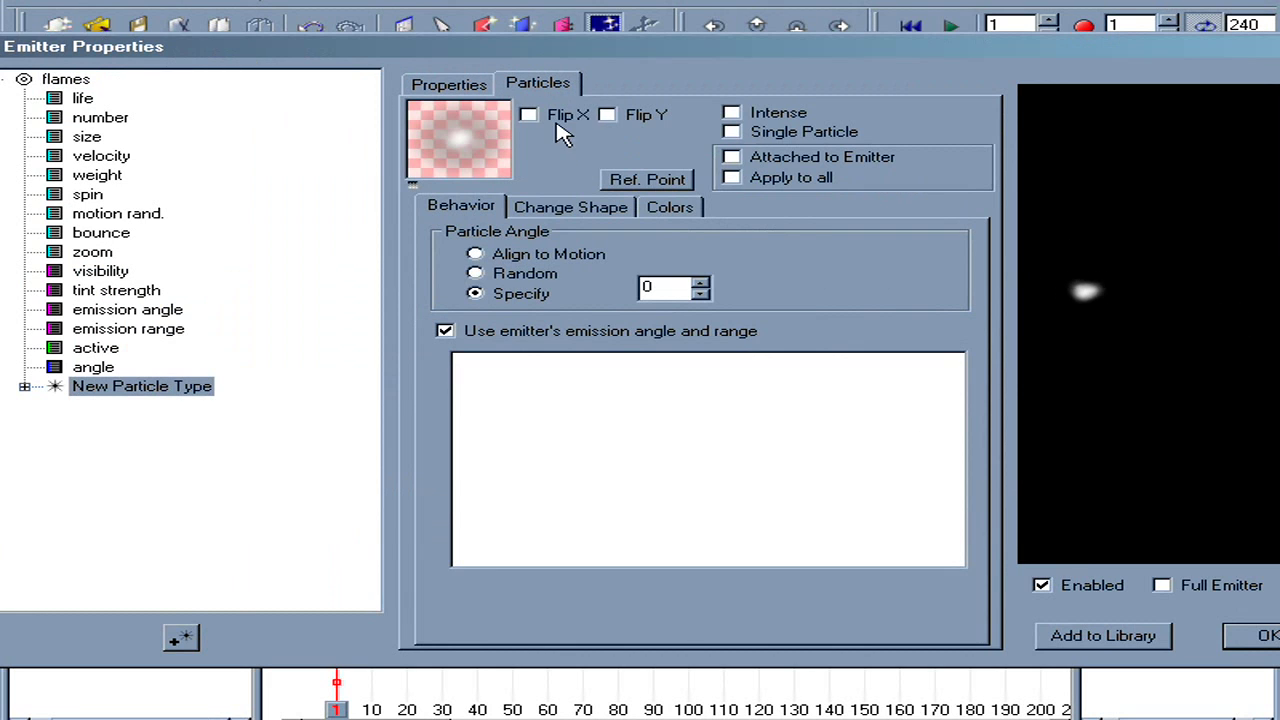
click(770, 117)
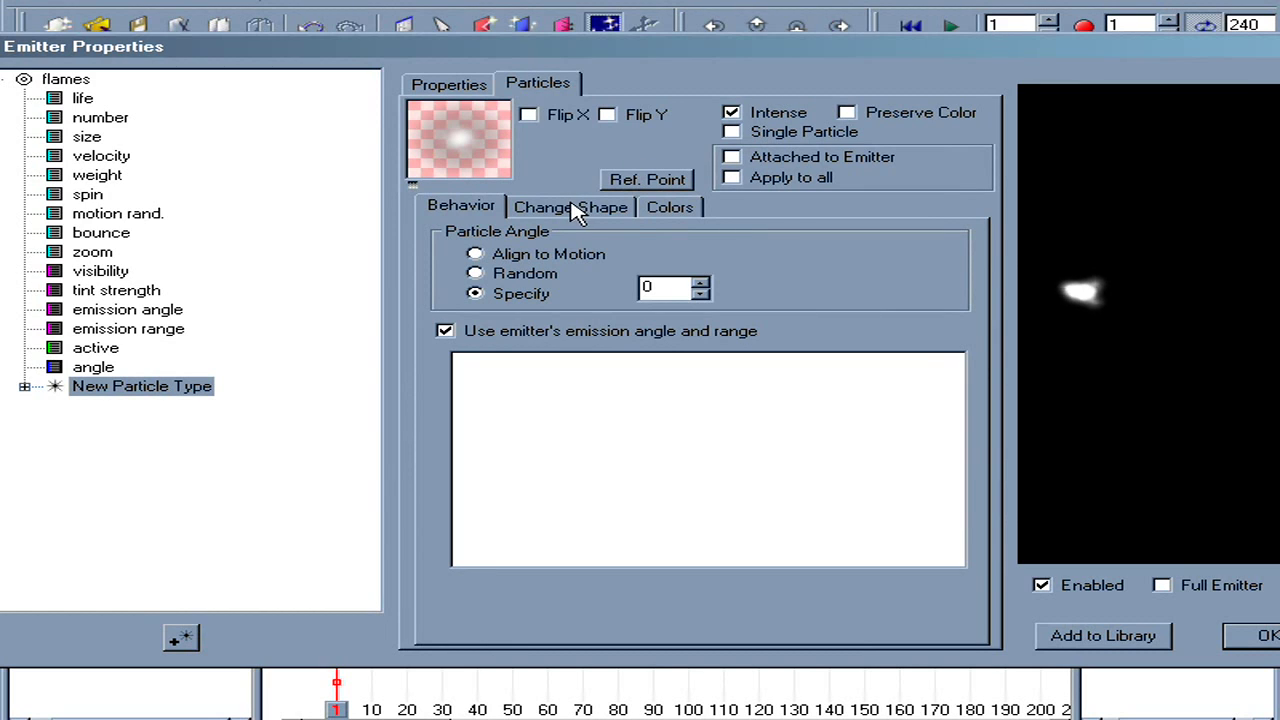
click(553, 278)
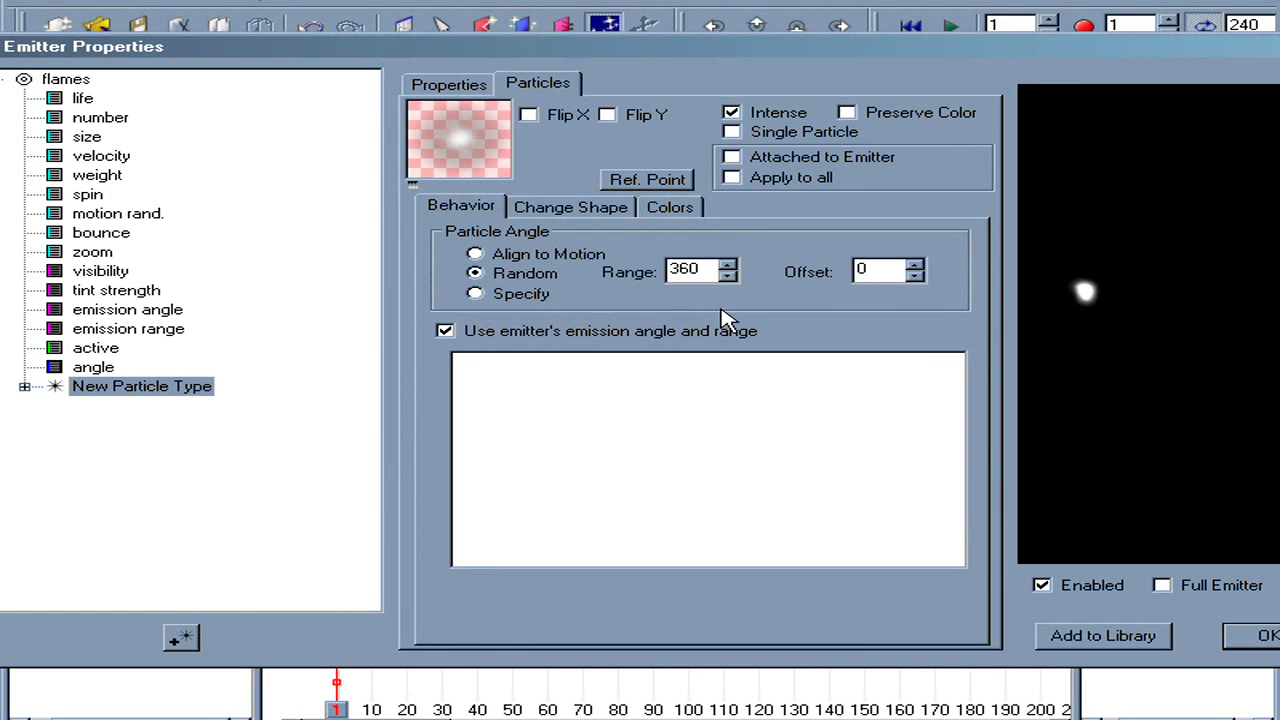
Make flameTips_0000 the active particle shape, with its frame animation speed off and Random Start Frame enabled.
click(597, 208)
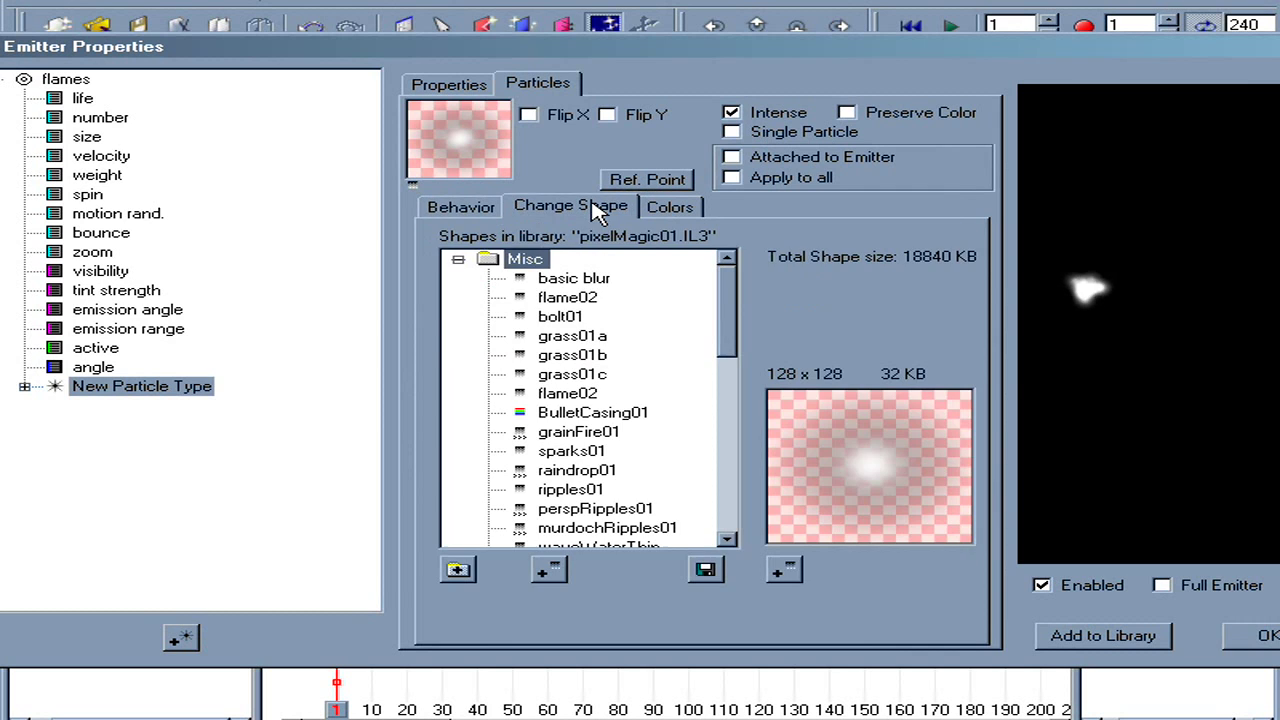
drag(727, 345, 741, 466)
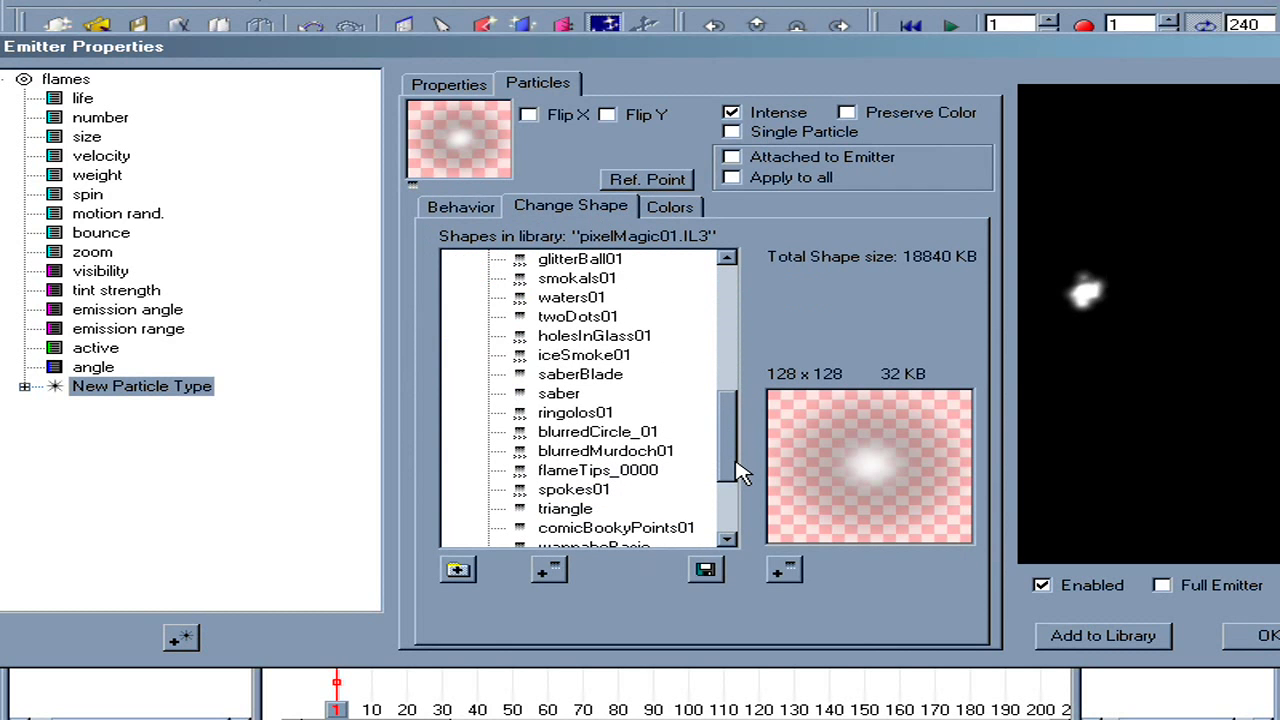
click(646, 471)
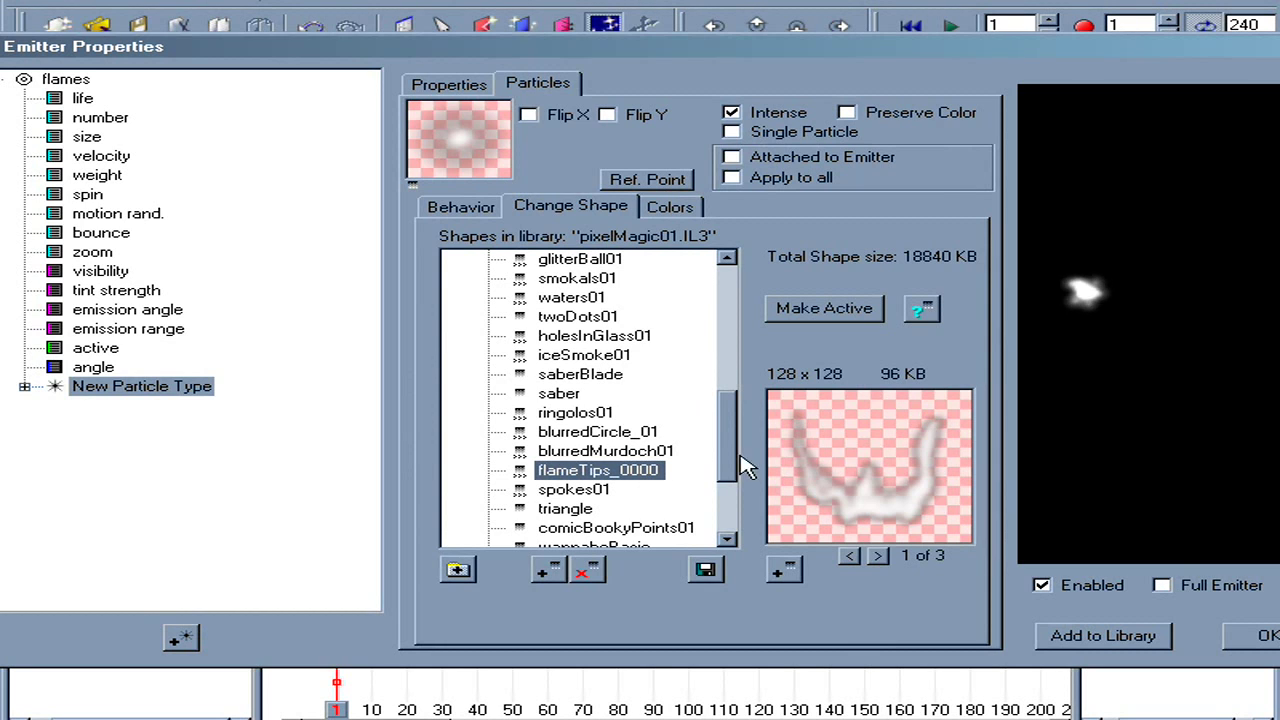
click(878, 557)
click(878, 557)
click(824, 310)
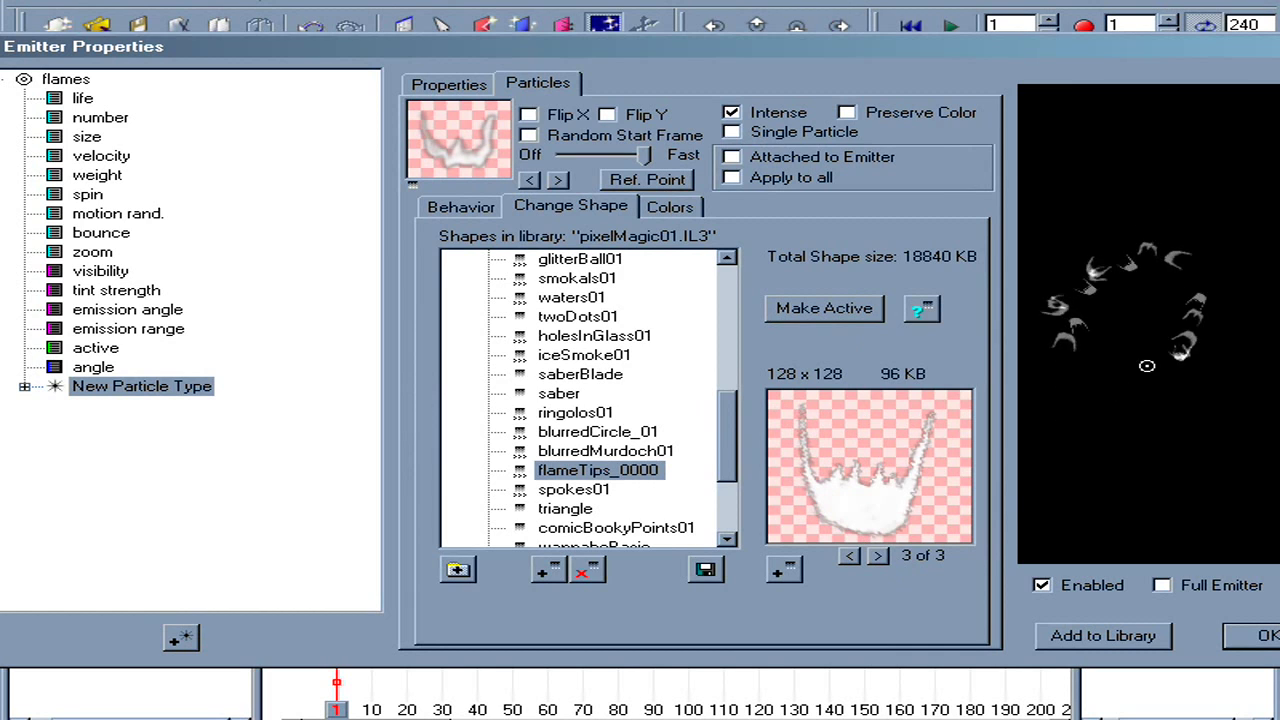
drag(645, 155, 500, 160)
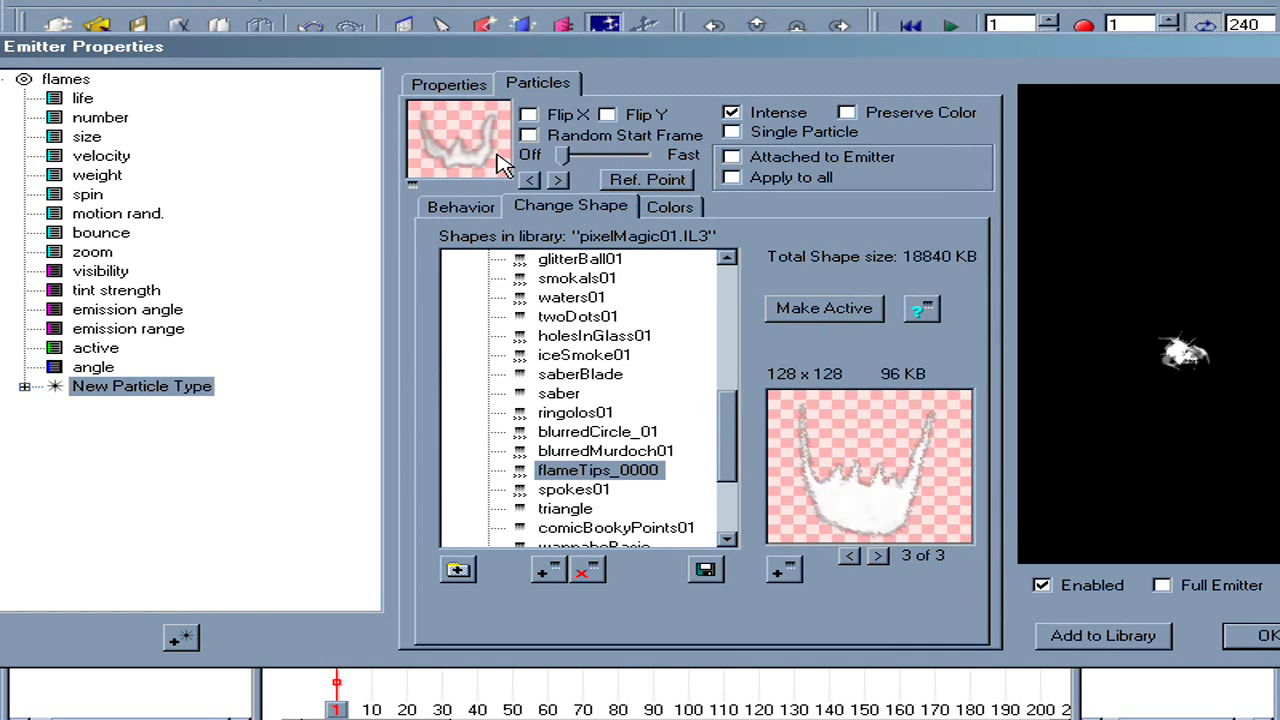
click(530, 135)
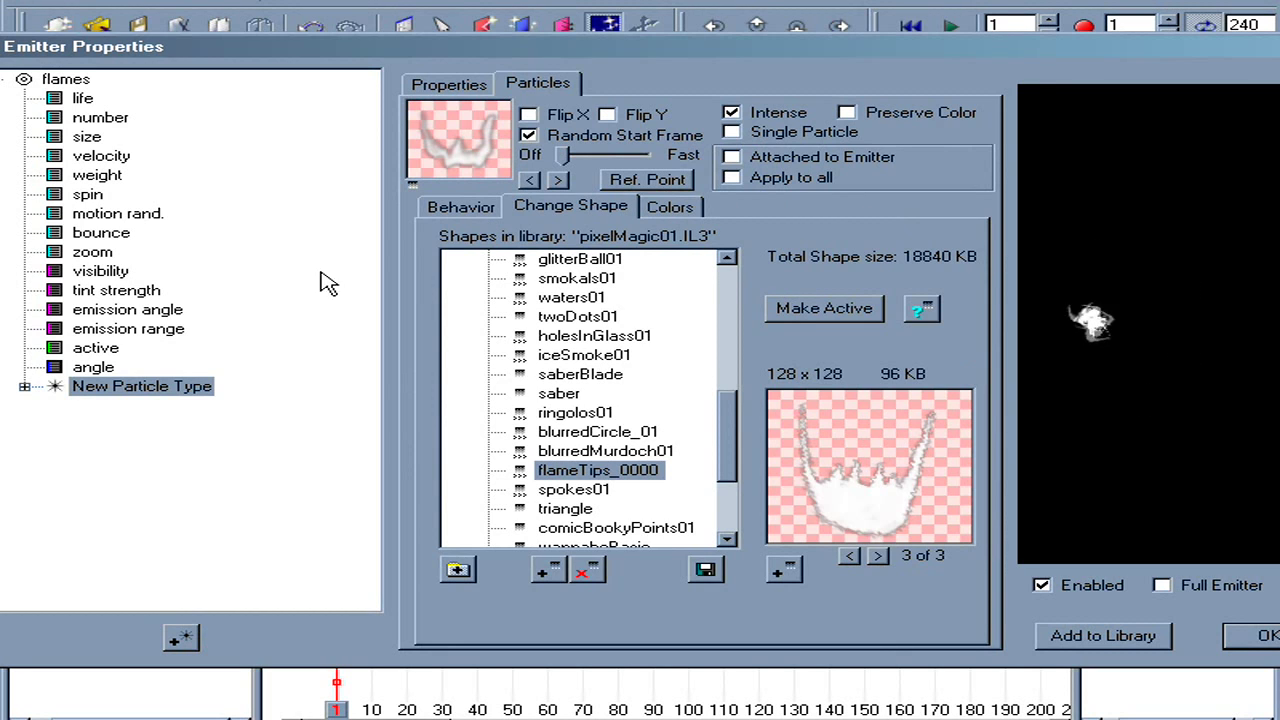
Rename the New Particle Type to flames.
click(92, 390)
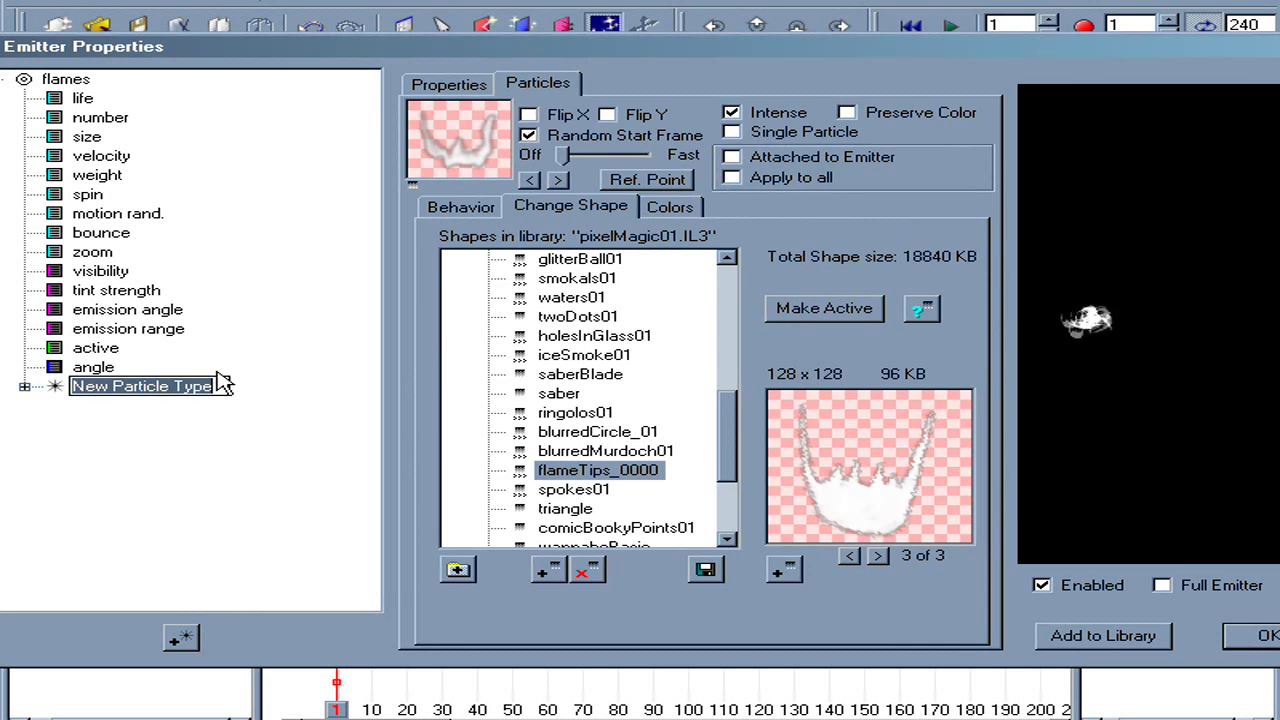
text(flames)
key(Return)
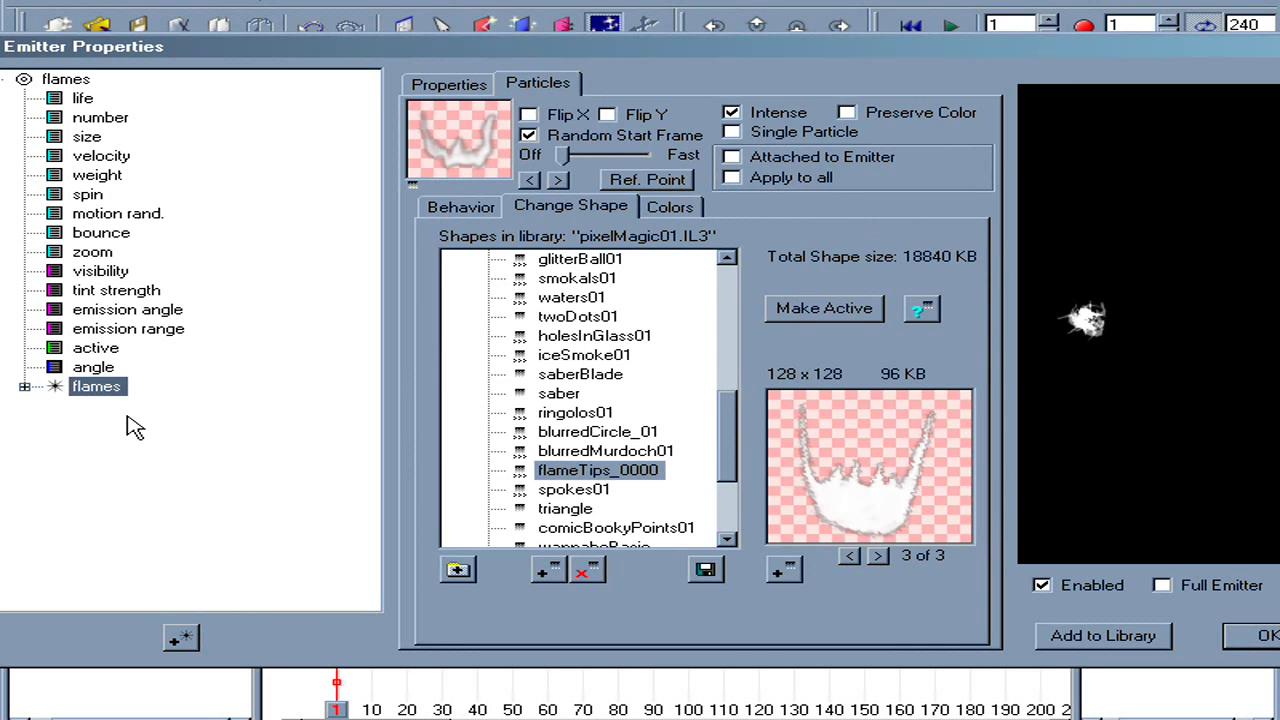
Set the flames particle's life to 22 and its life variation to 6.
click(24, 387)
click(113, 175)
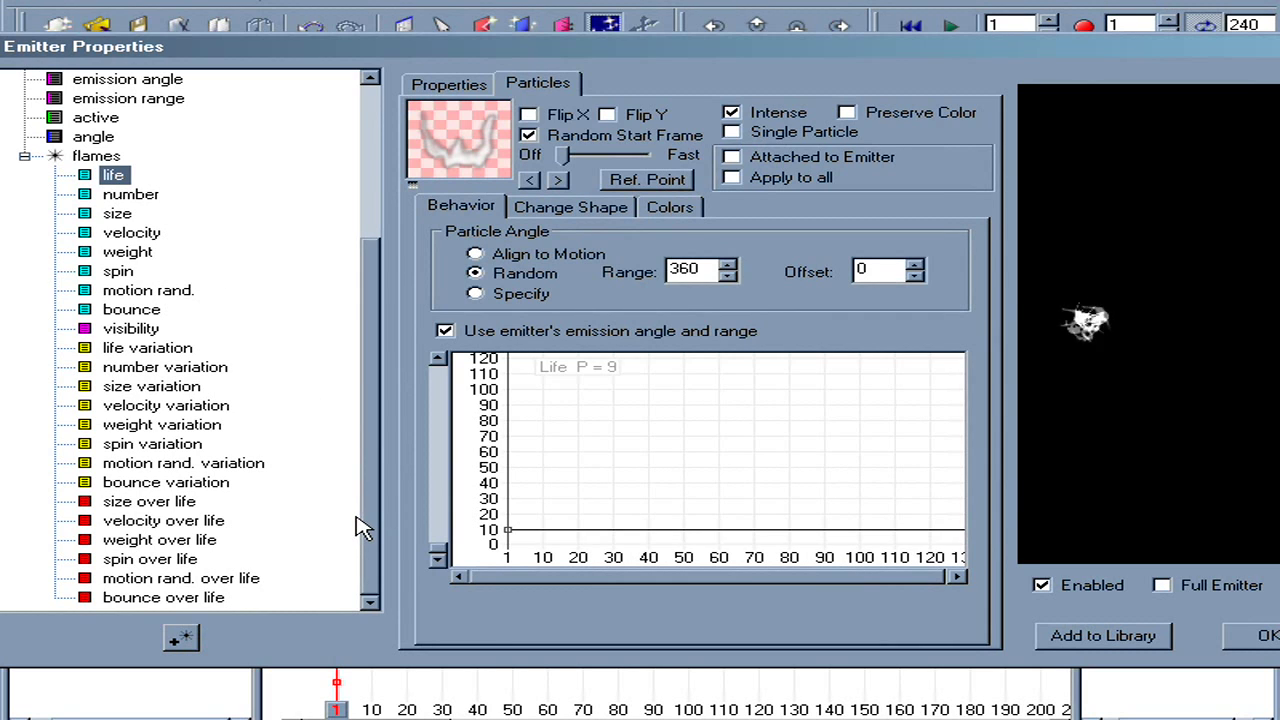
drag(510, 533, 498, 511)
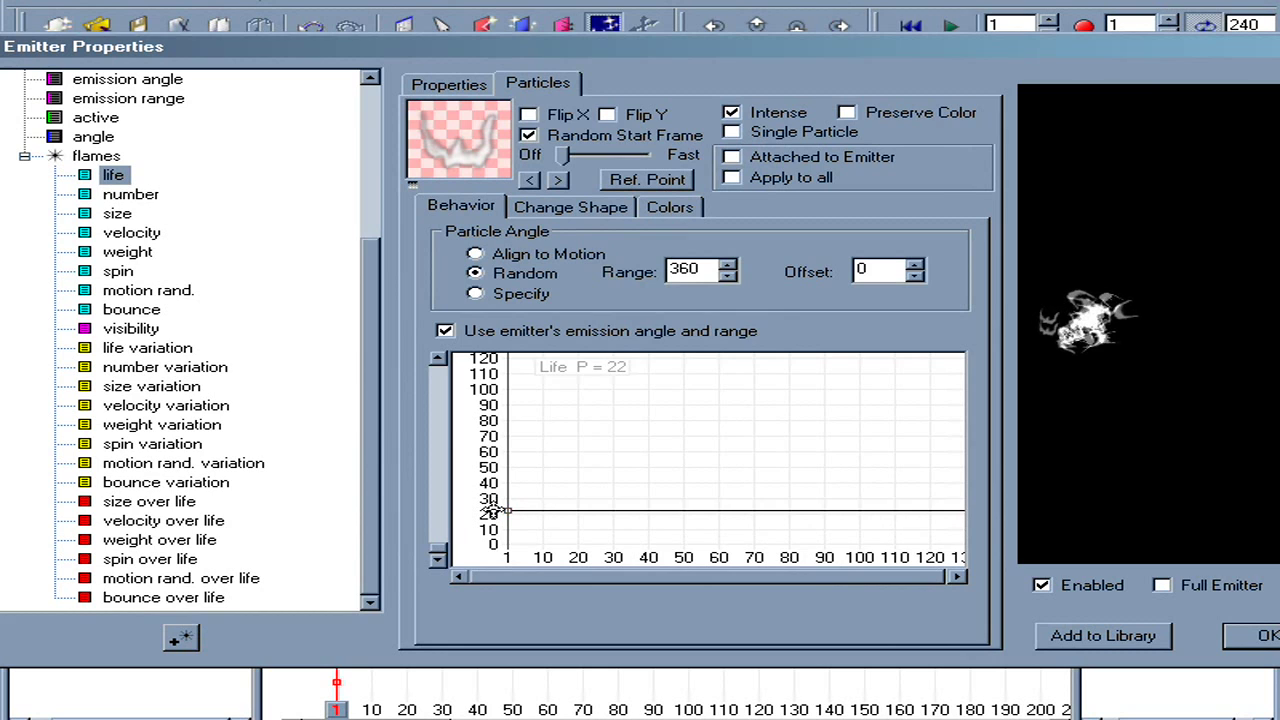
click(150, 350)
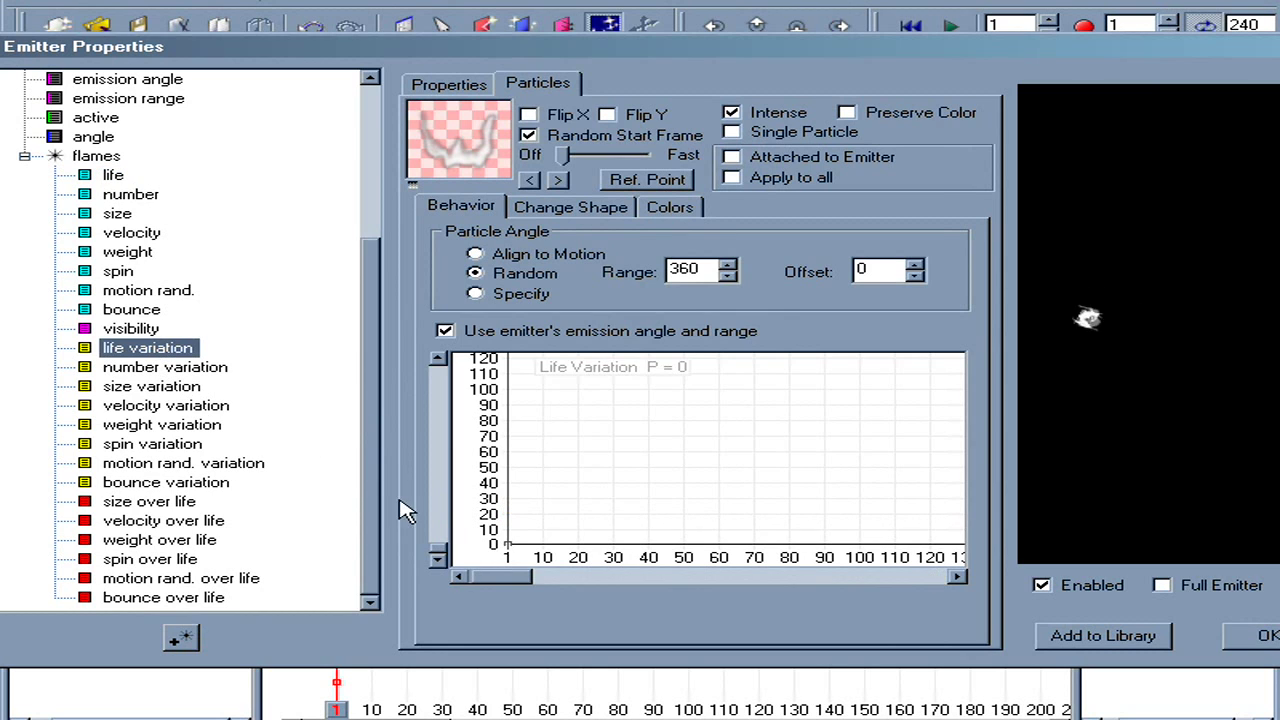
drag(506, 548, 500, 534)
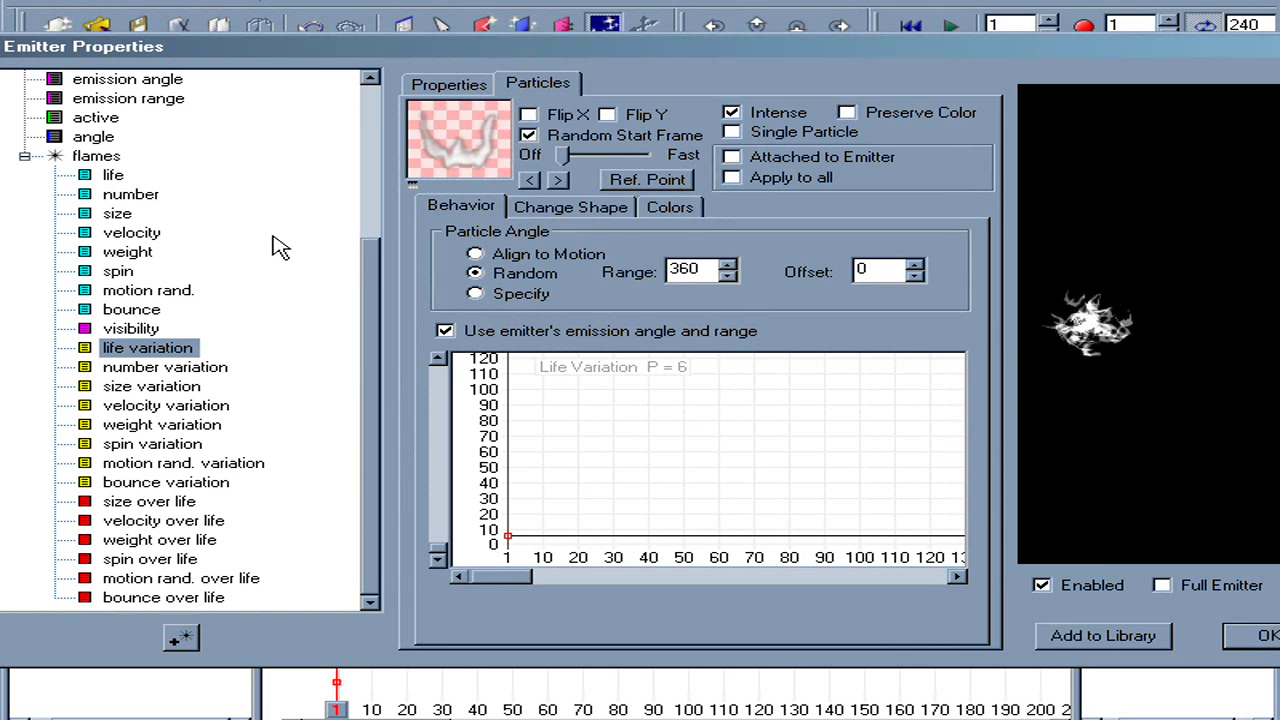
Set the flames particle's number to 99 and its number variation to 13.
click(117, 196)
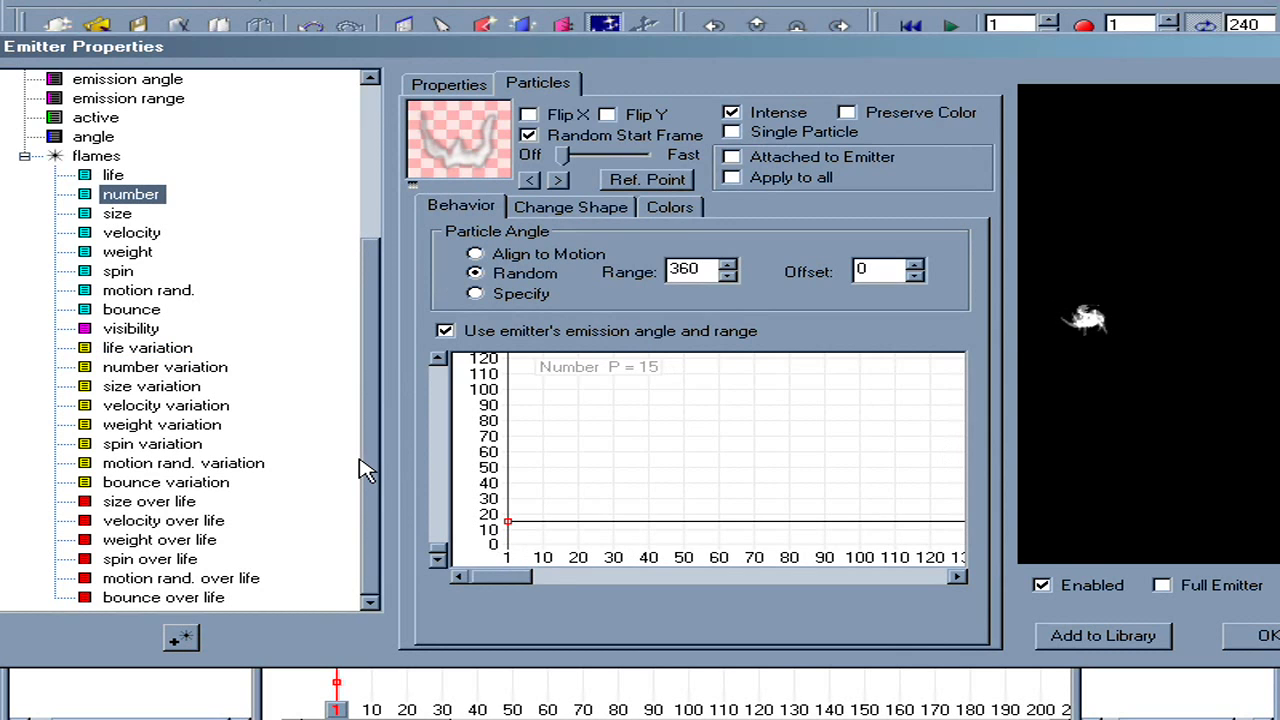
drag(508, 523, 456, 390)
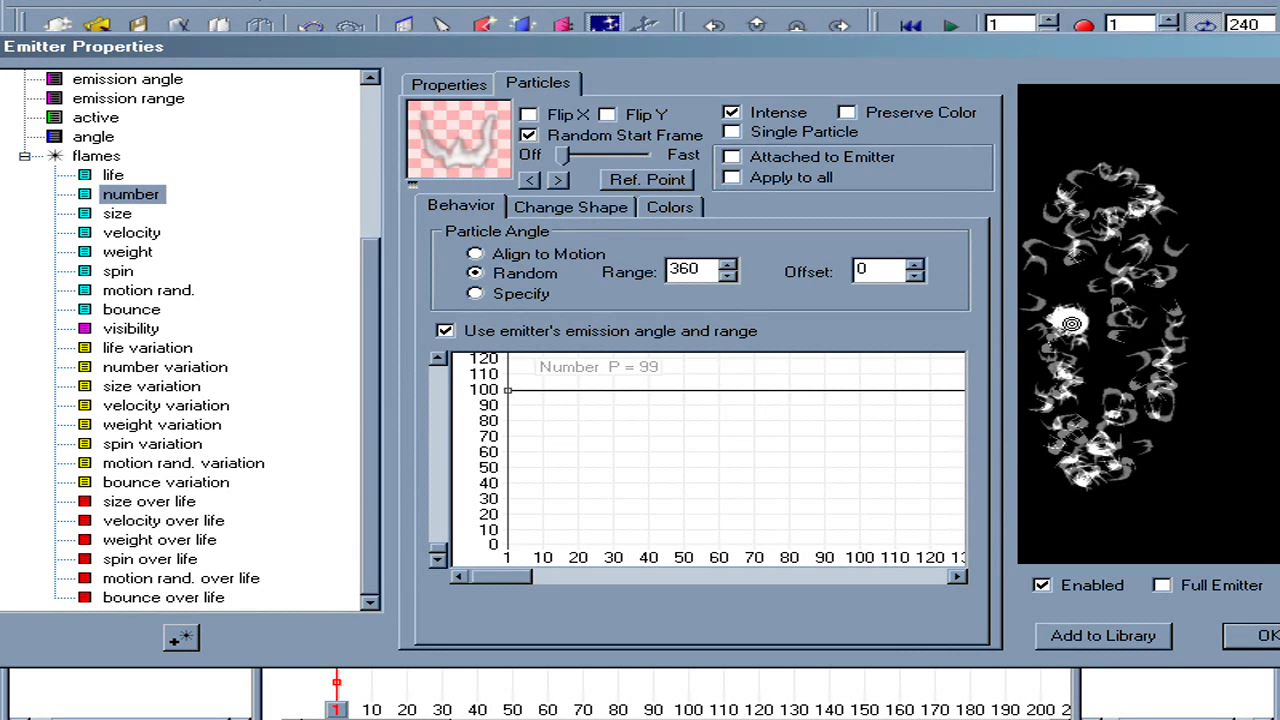
click(168, 368)
drag(508, 552, 497, 523)
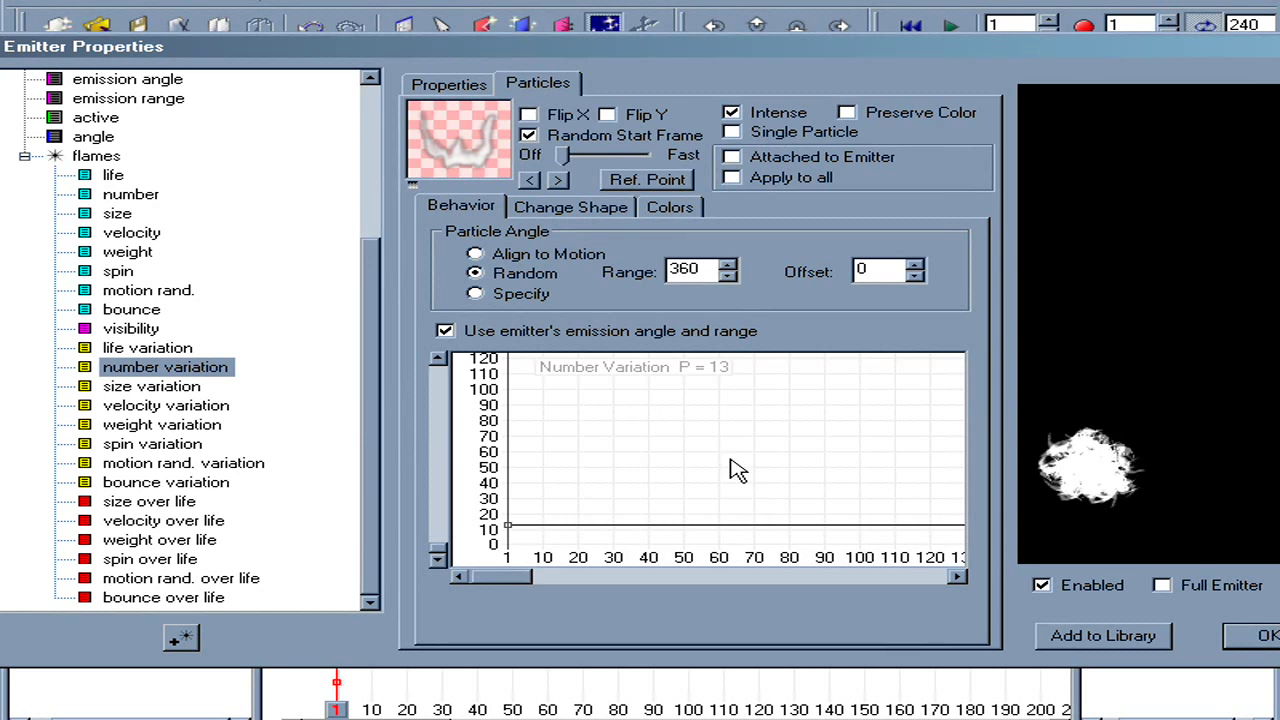
Set the flames particle's size to 49 and its size variation to 11, previewing with the emitter moved.
click(130, 215)
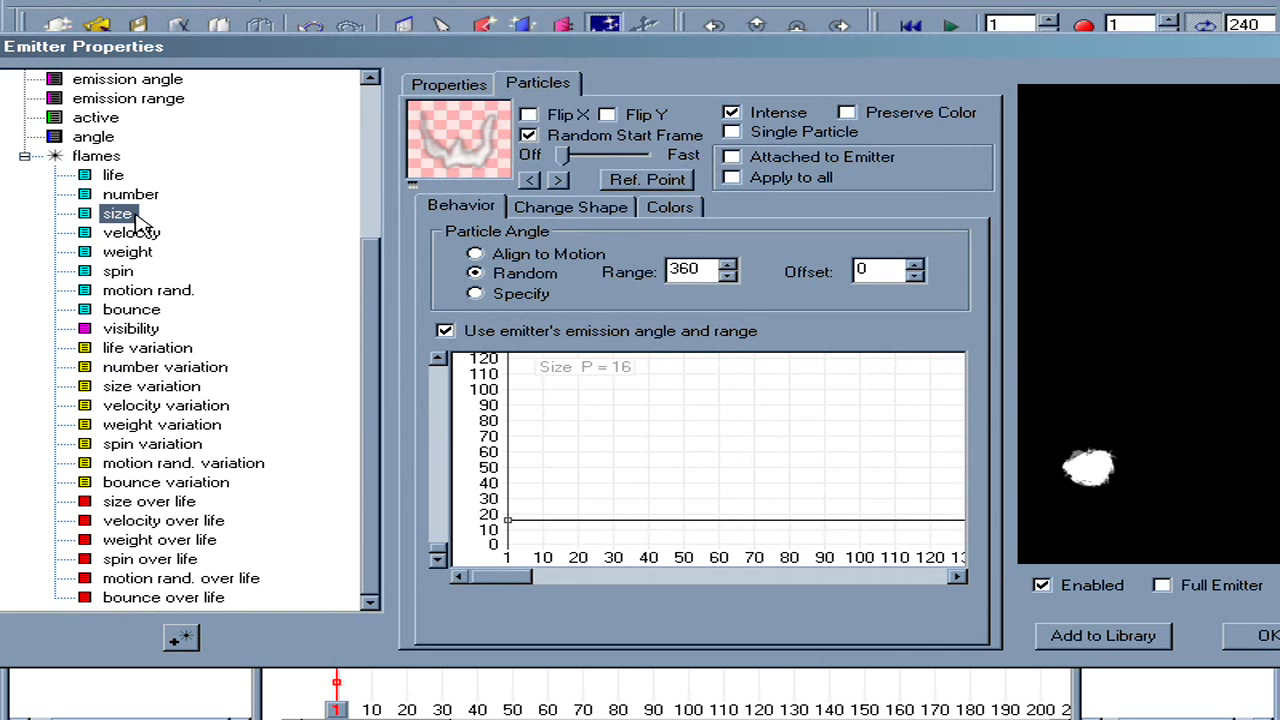
drag(511, 520, 497, 468)
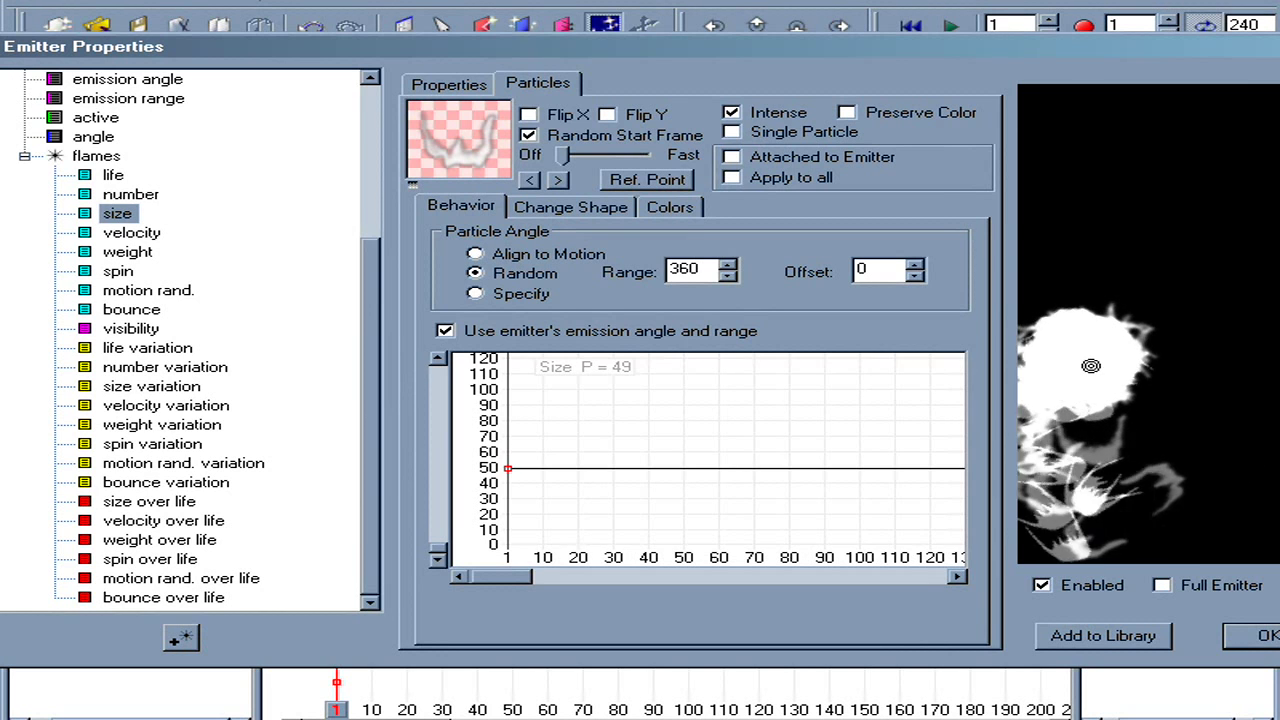
click(180, 388)
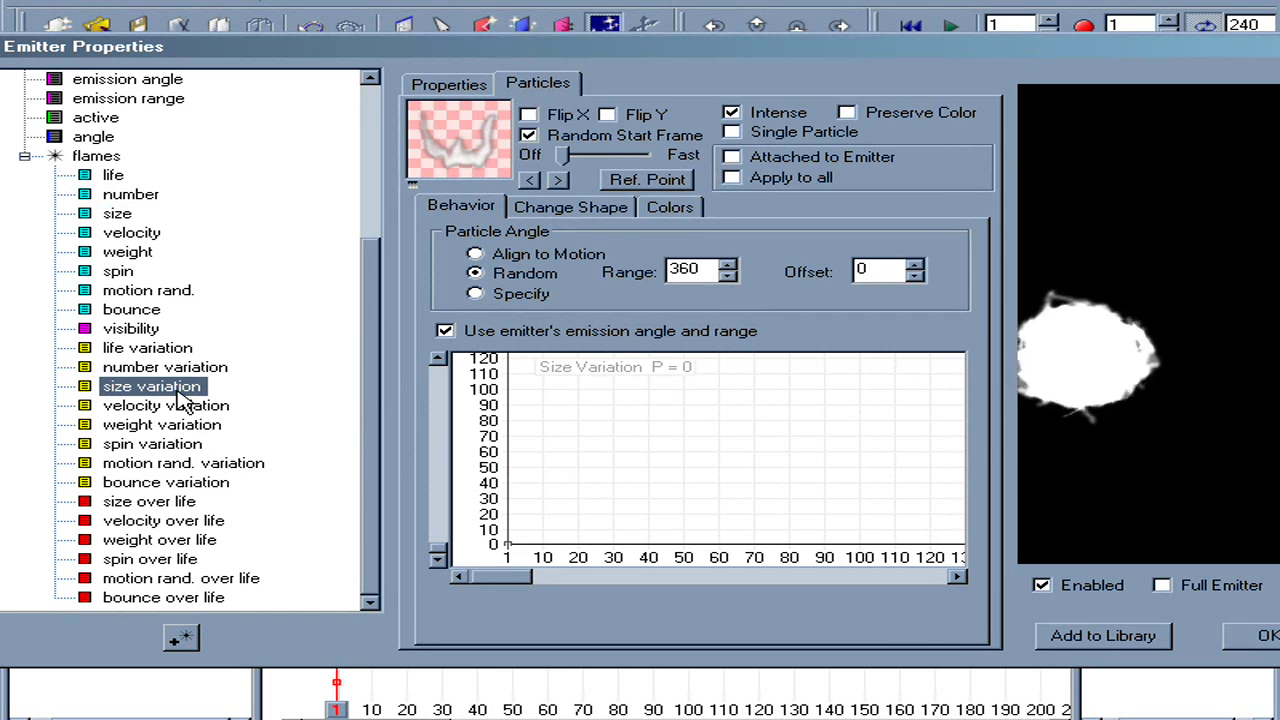
drag(514, 548, 500, 527)
drag(1080, 434, 1104, 405)
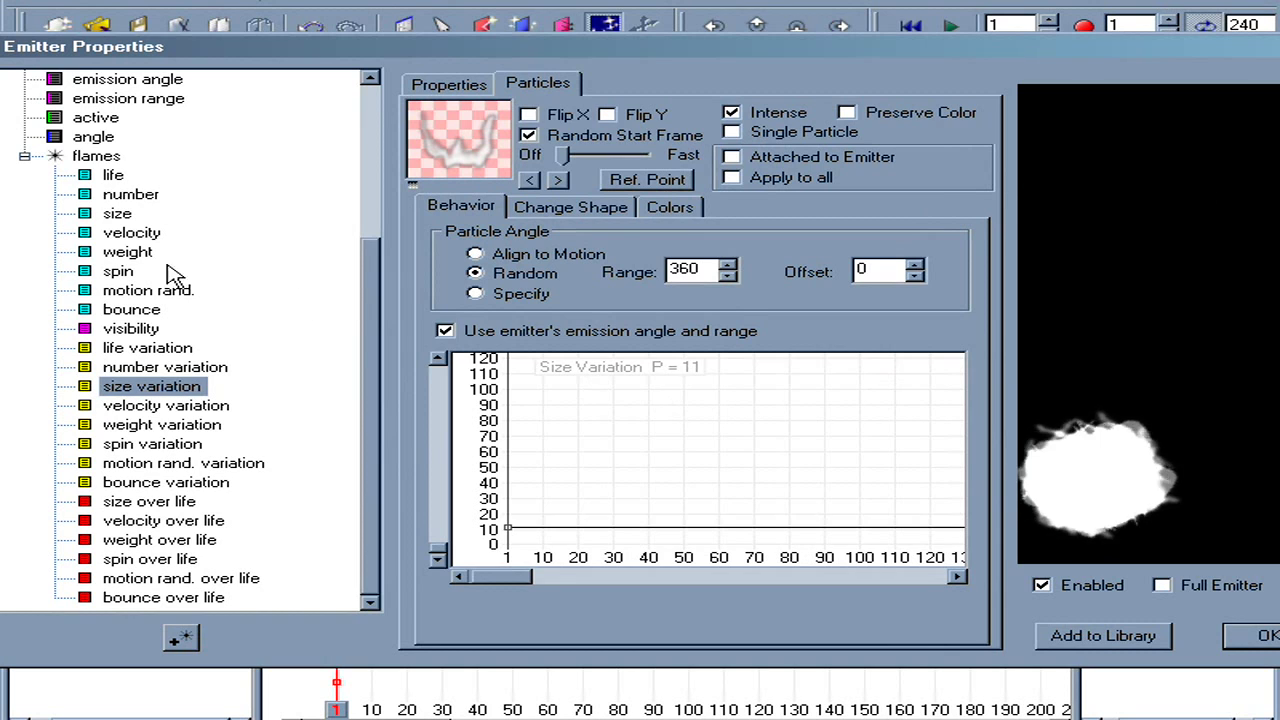
Set the flames particle's velocity to 14.
click(133, 232)
drag(508, 526, 507, 521)
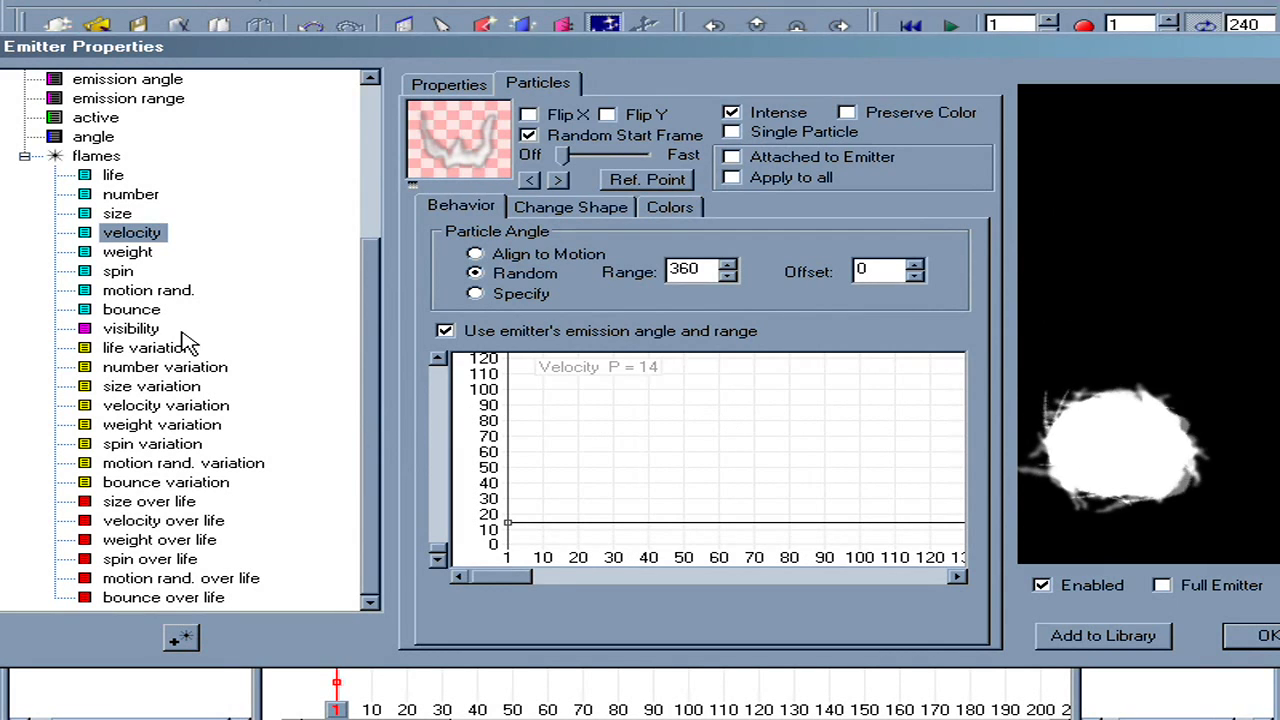
Set the flames particle's weight to -47 and its weight variation to 6.
click(130, 256)
drag(511, 552, 466, 523)
mouse_move(1098, 474)
mouse_down()
mouse_move(1063, 446)
mouse_move(1084, 432)
mouse_up()
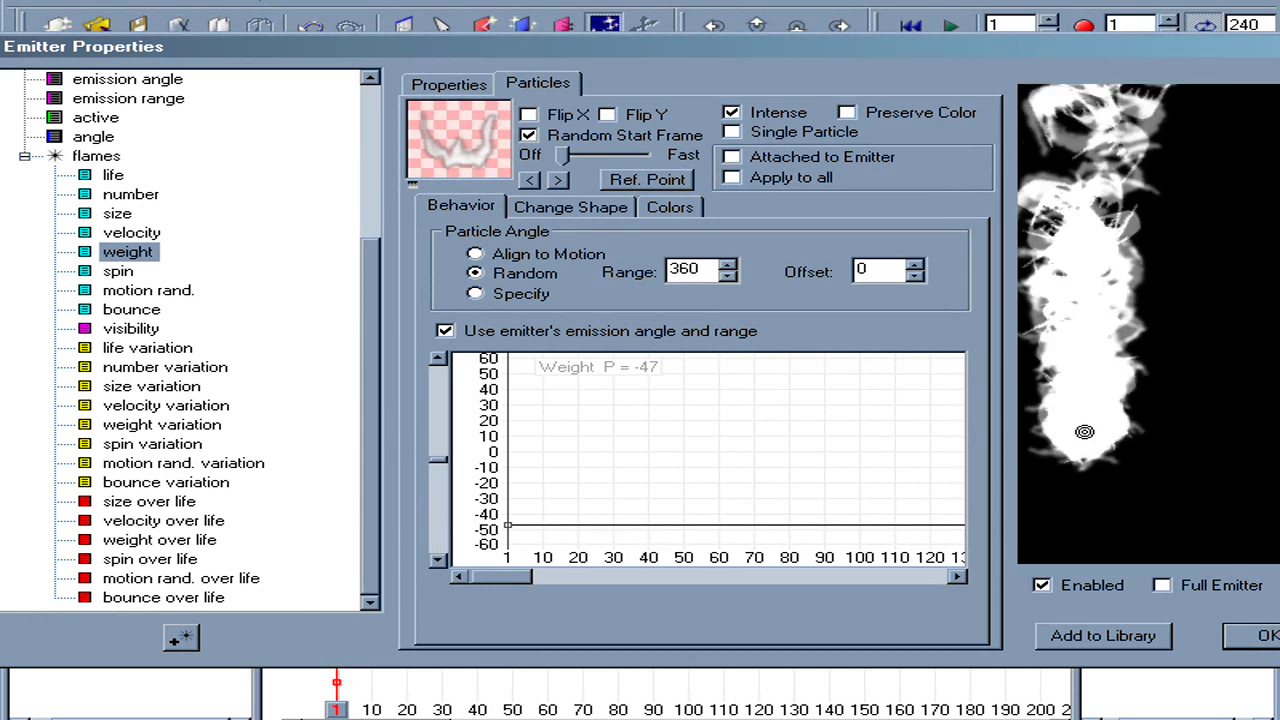
click(155, 426)
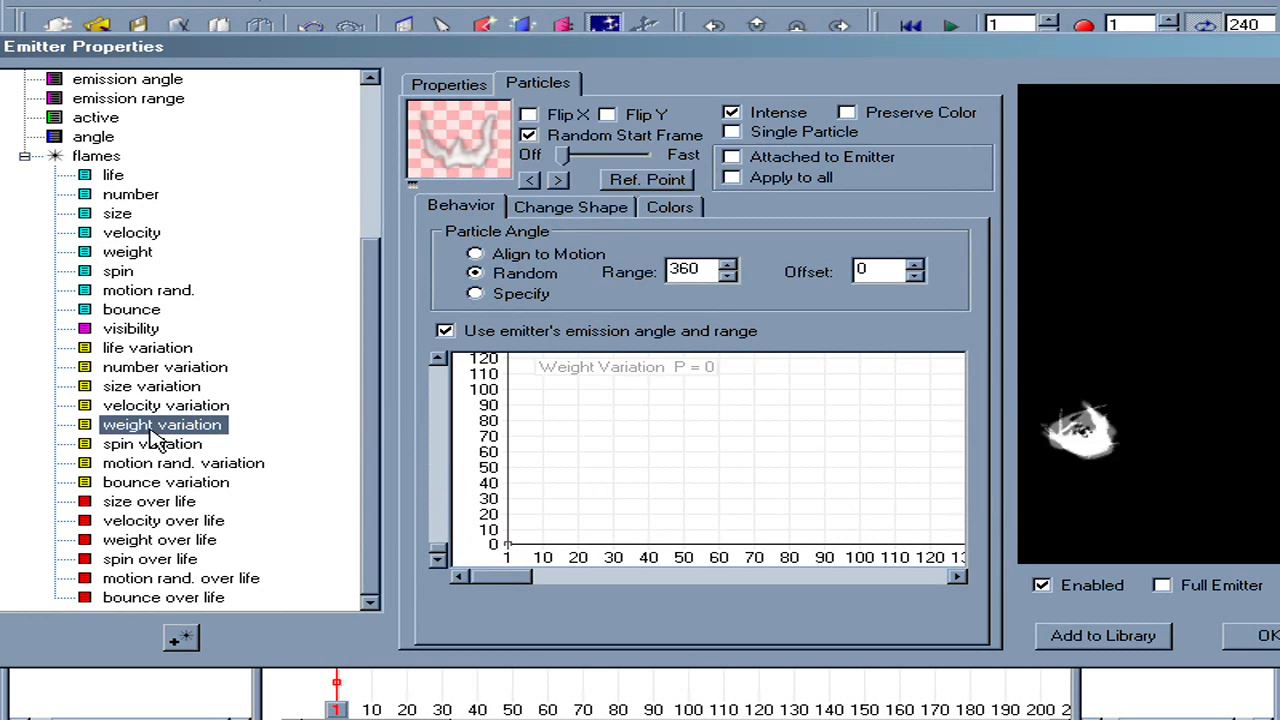
drag(512, 553, 500, 533)
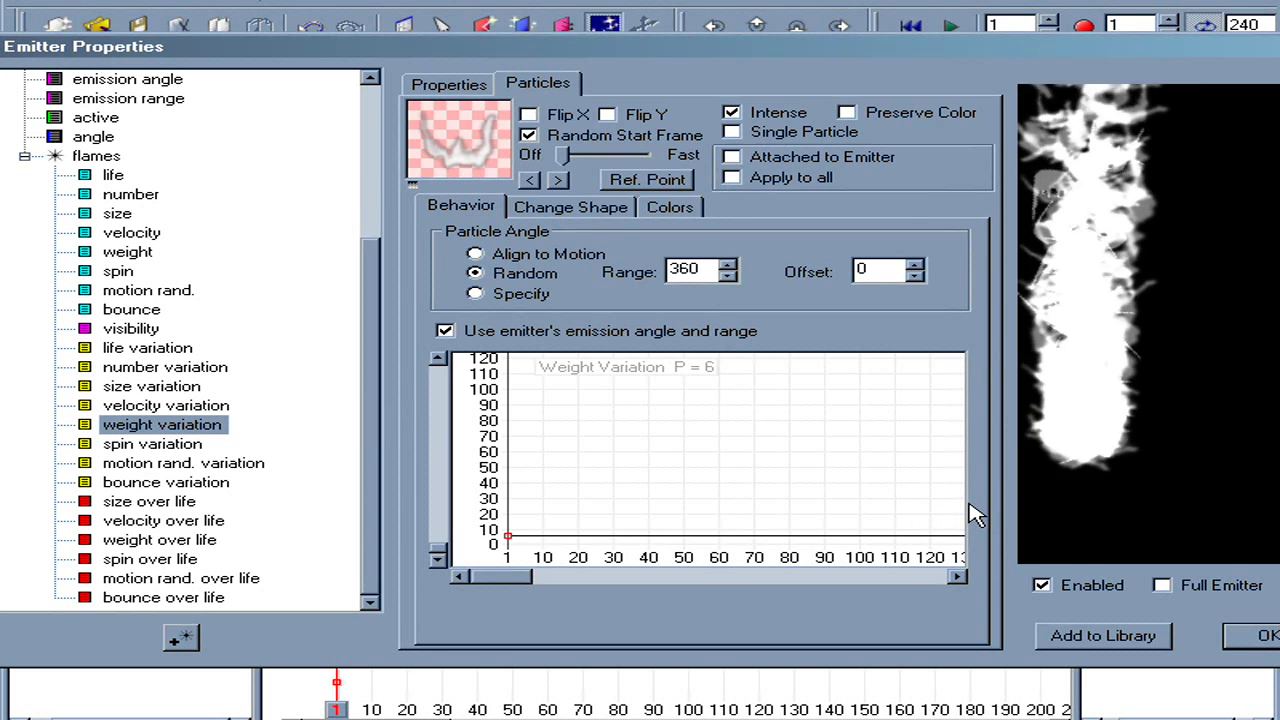
Set the flames particle's spin variation to 80 and its motion randomness to 13.
click(118, 272)
click(172, 447)
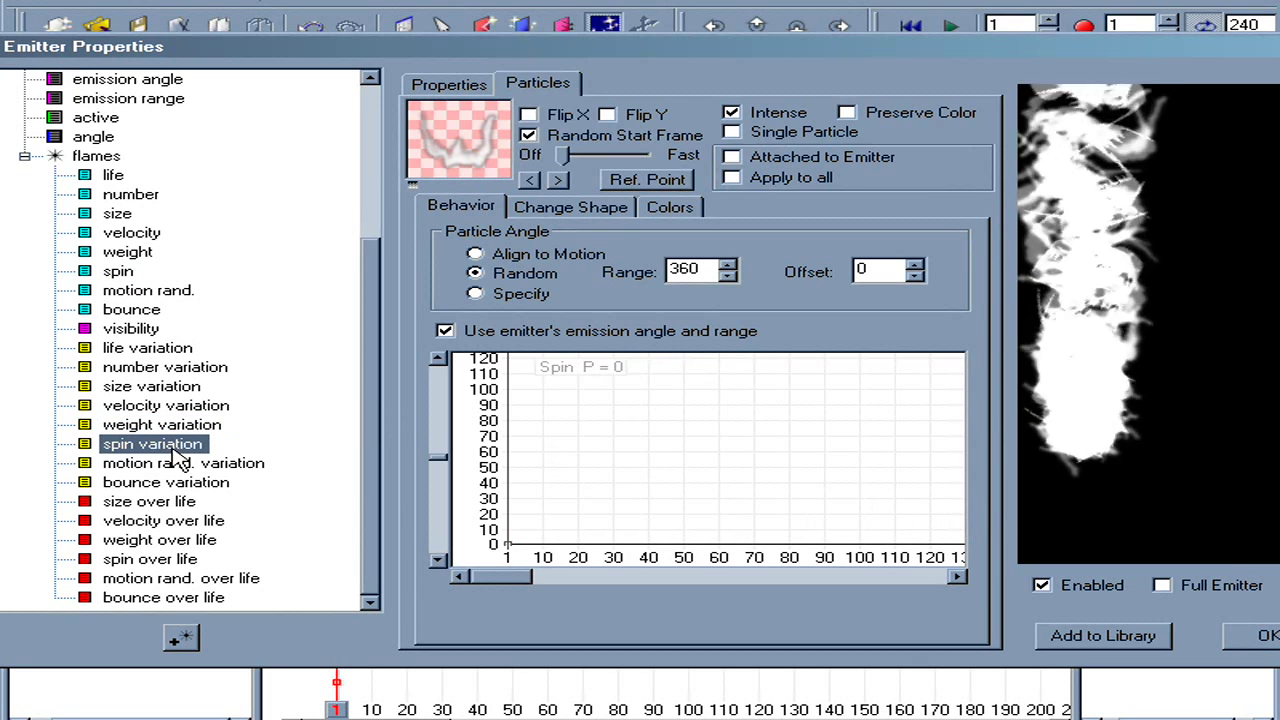
drag(508, 547, 434, 418)
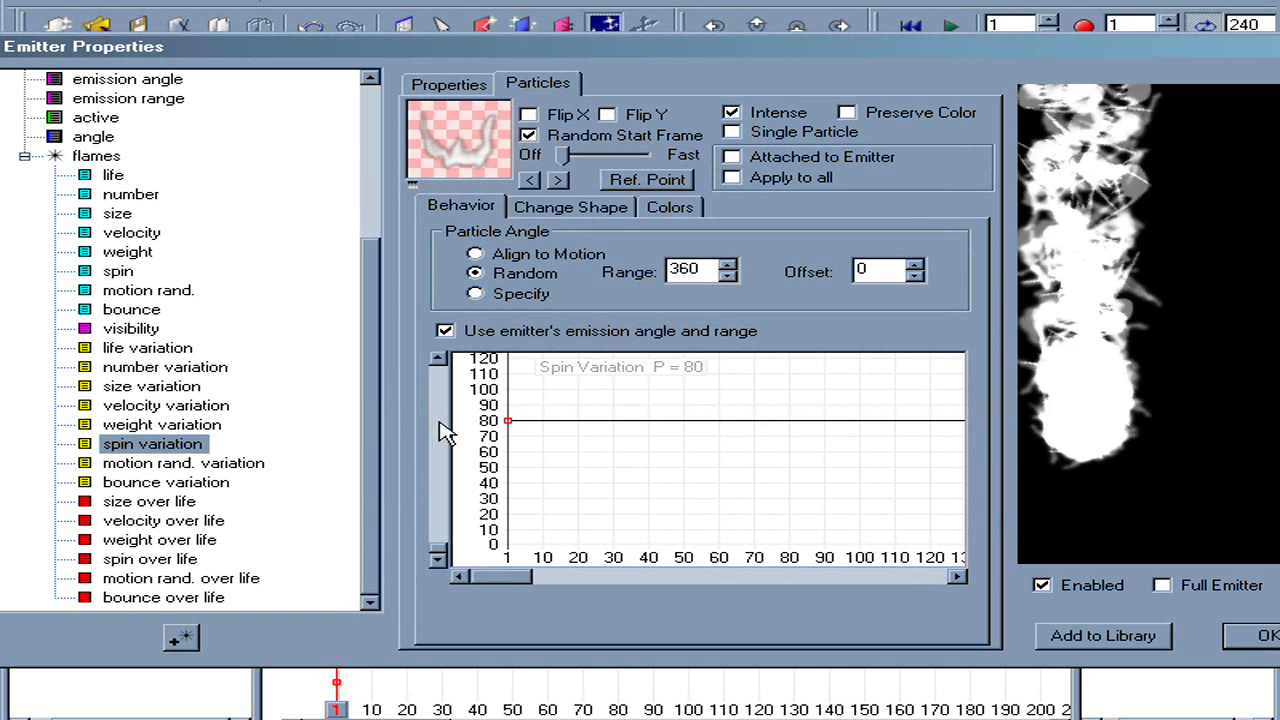
mouse_move(1183, 297)
mouse_down()
mouse_move(1151, 443)
mouse_move(1159, 474)
mouse_move(1129, 546)
mouse_up()
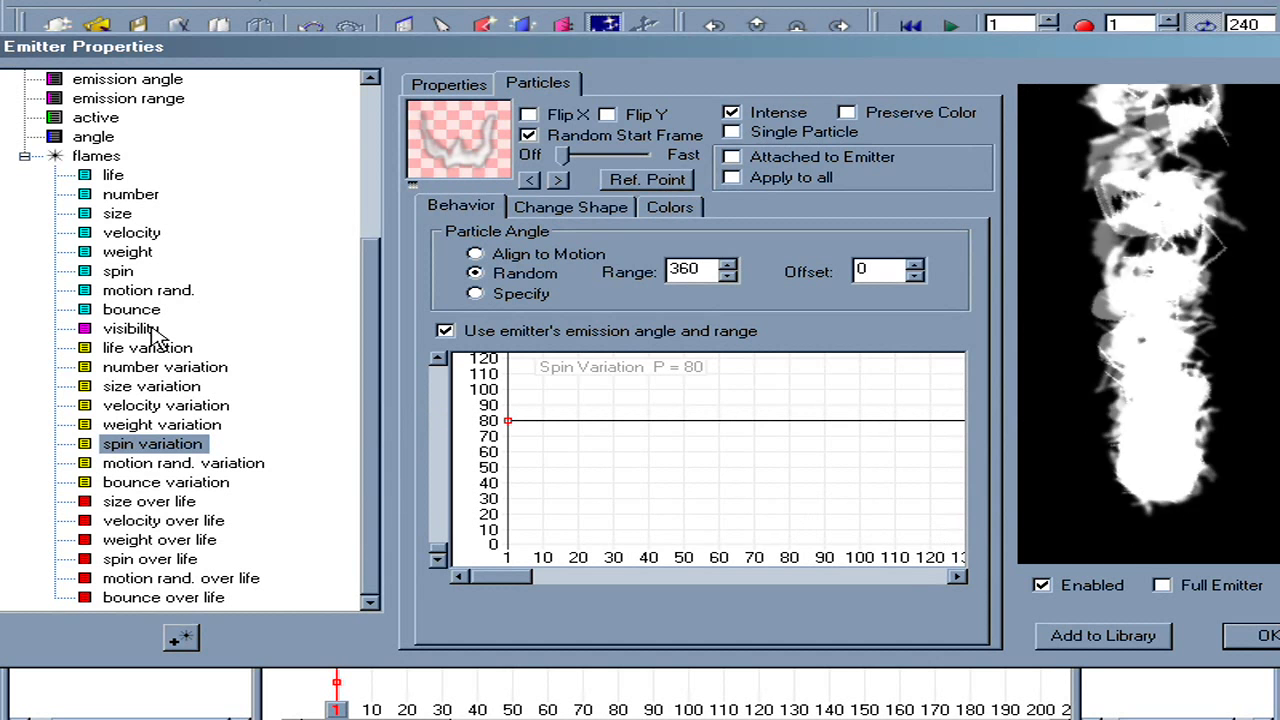
click(150, 292)
drag(507, 545, 507, 525)
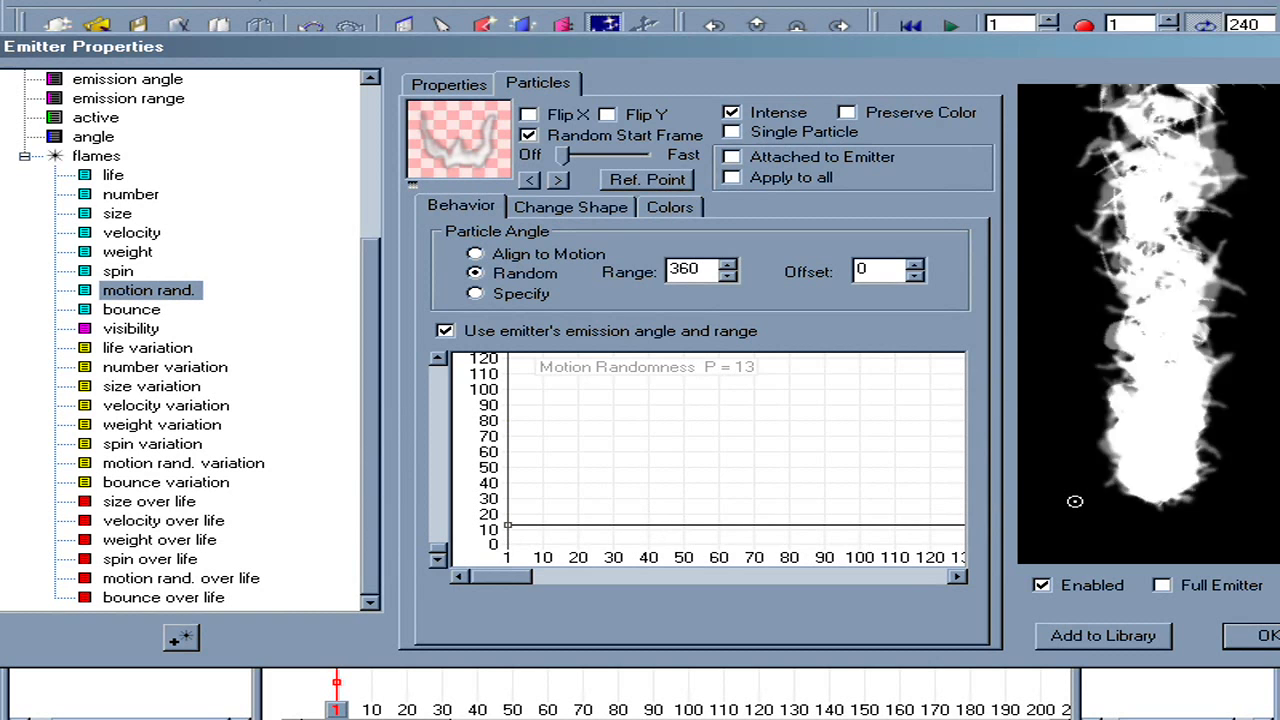
Shape the size over life curve with a smooth peak of about 140% near 0.3, falling to about 20% at 1.0.
click(150, 502)
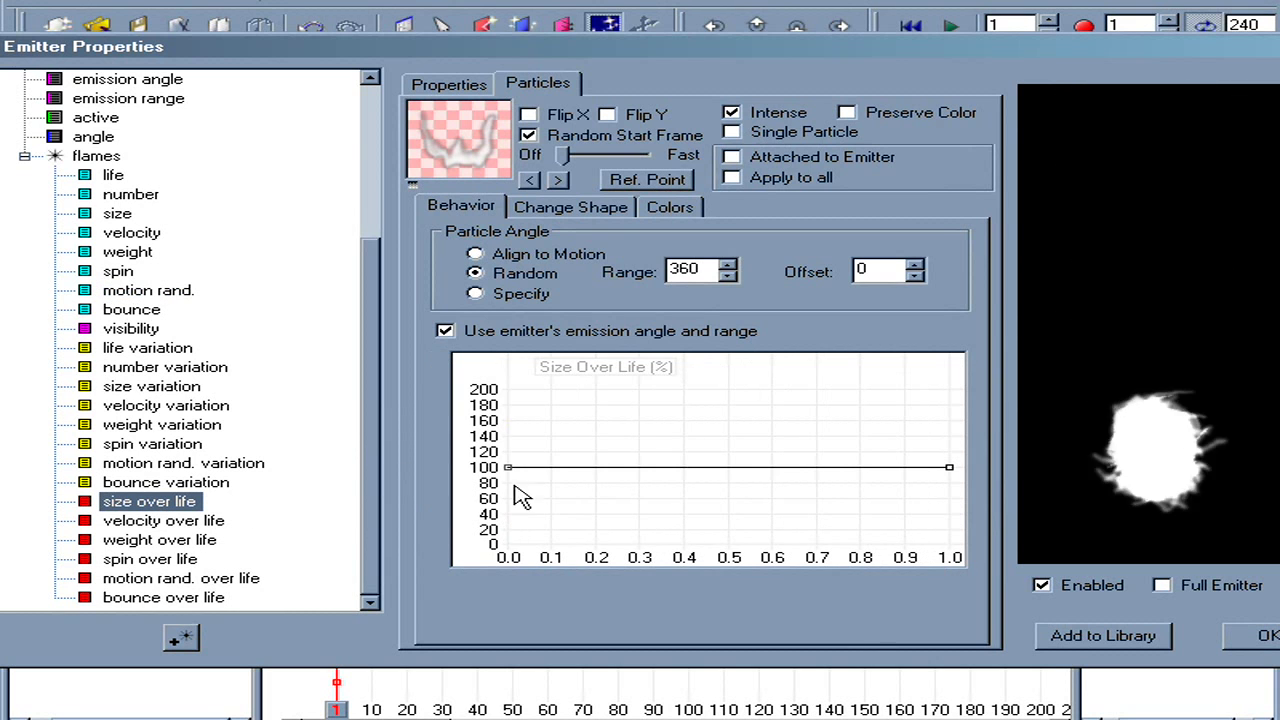
drag(646, 468, 649, 437)
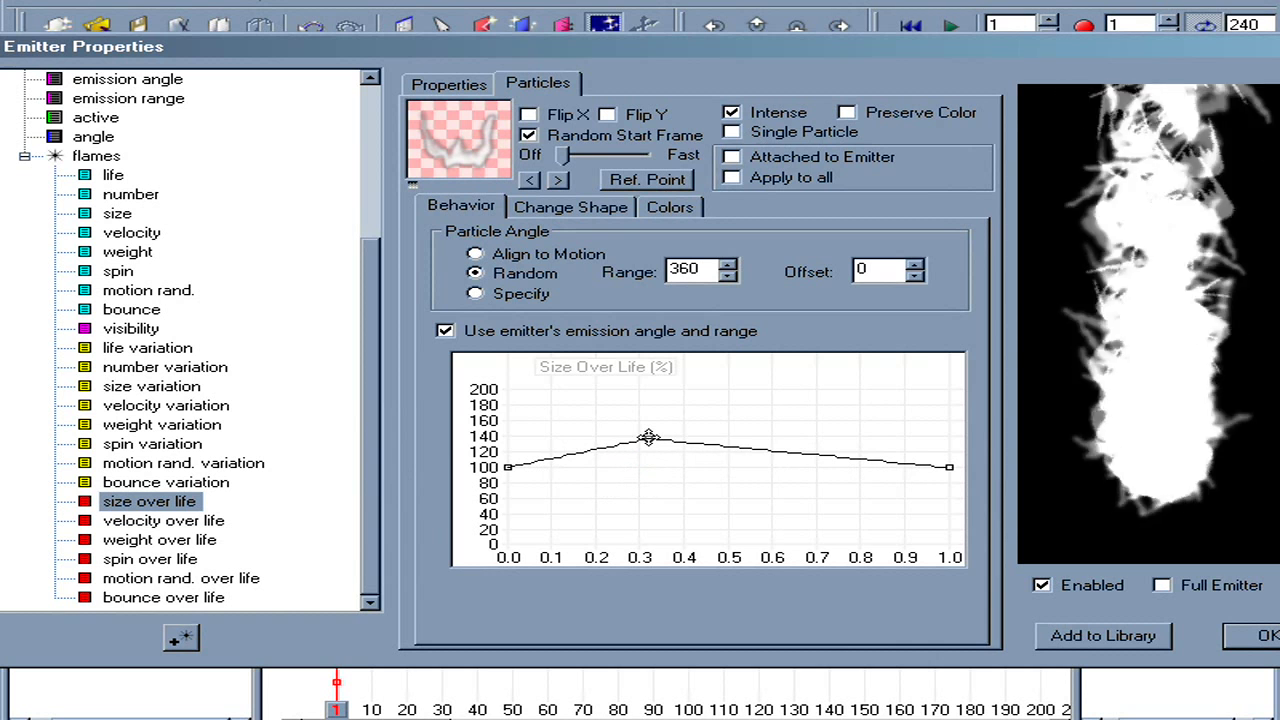
click(649, 437)
drag(949, 472, 955, 535)
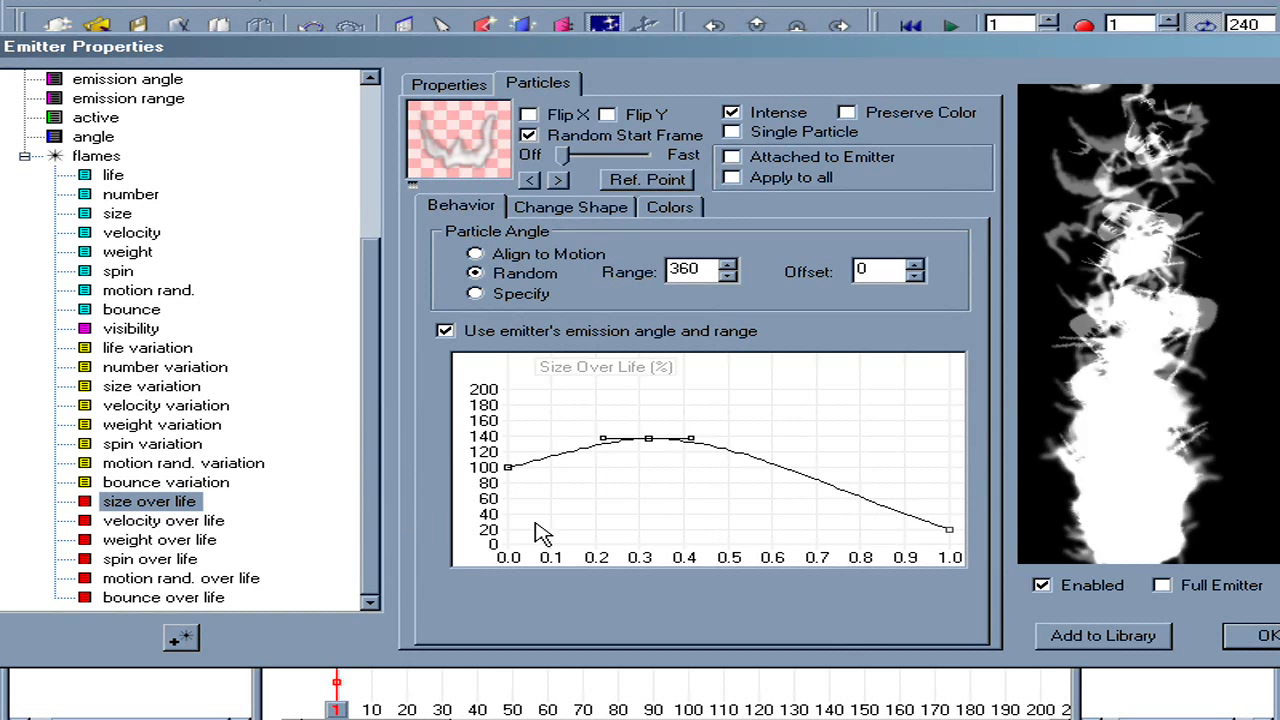
Shape the velocity over life curve as a repeating zigzag between about 100% and 60% across the whole life.
click(145, 521)
drag(543, 468, 562, 497)
drag(620, 467, 906, 494)
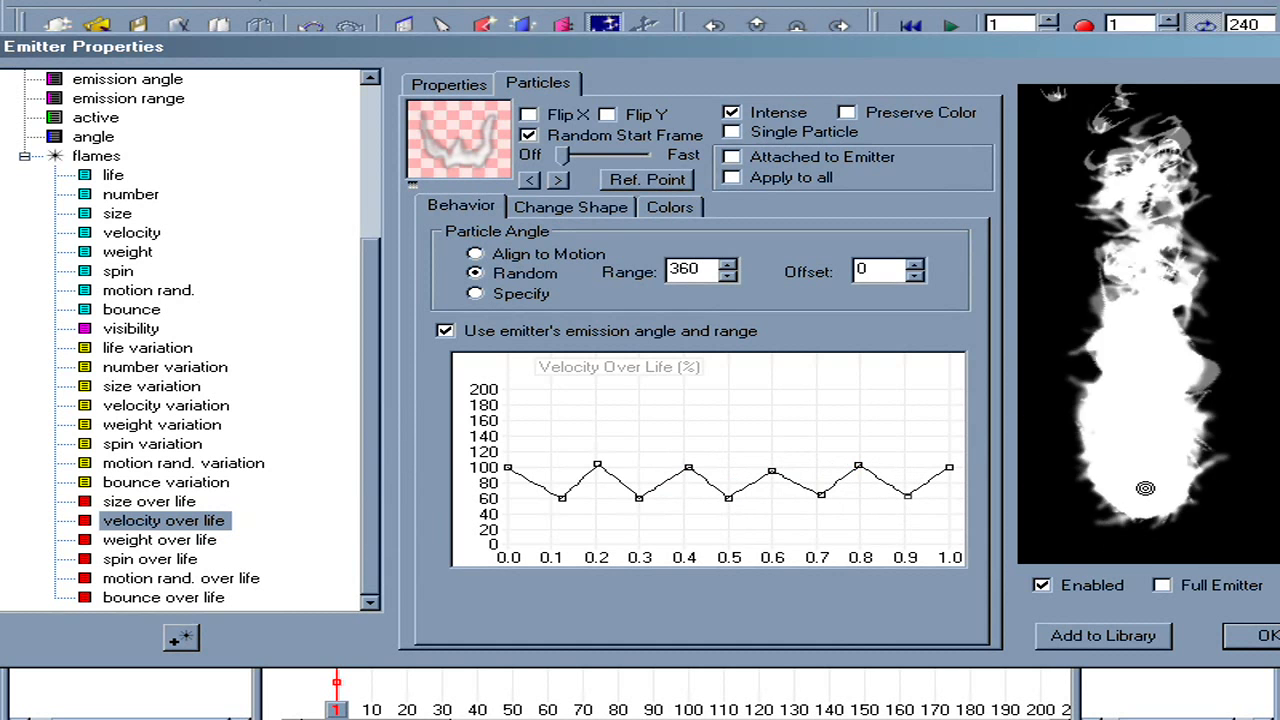
Give the flames particle a full-gradient transparency over life, black at both ends, white from about 10% to 88%.
click(664, 210)
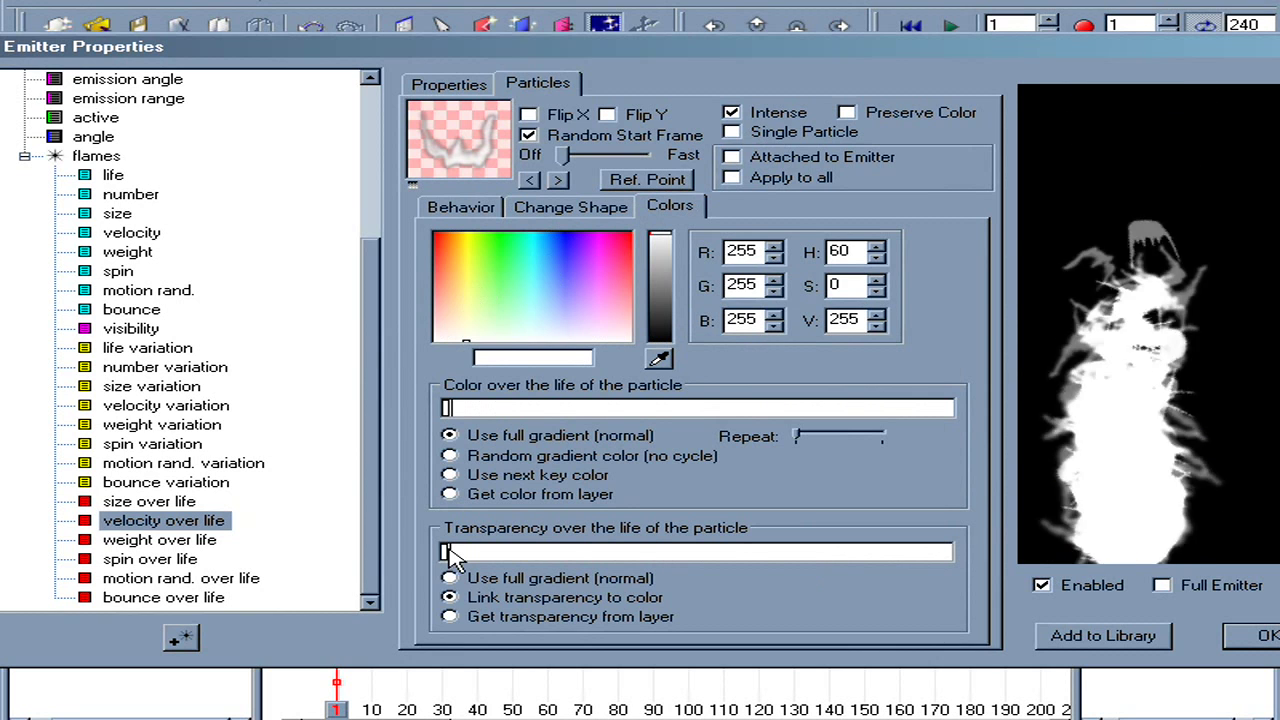
click(470, 577)
click(470, 552)
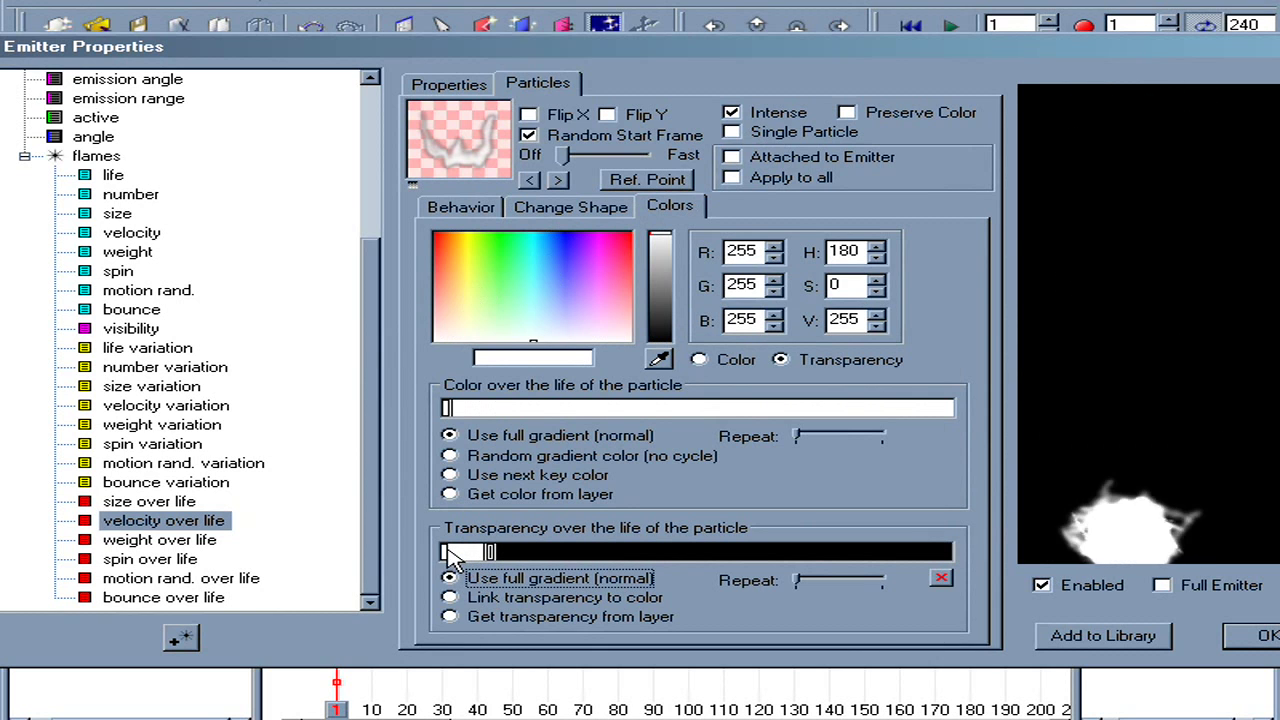
click(657, 340)
drag(537, 560, 912, 594)
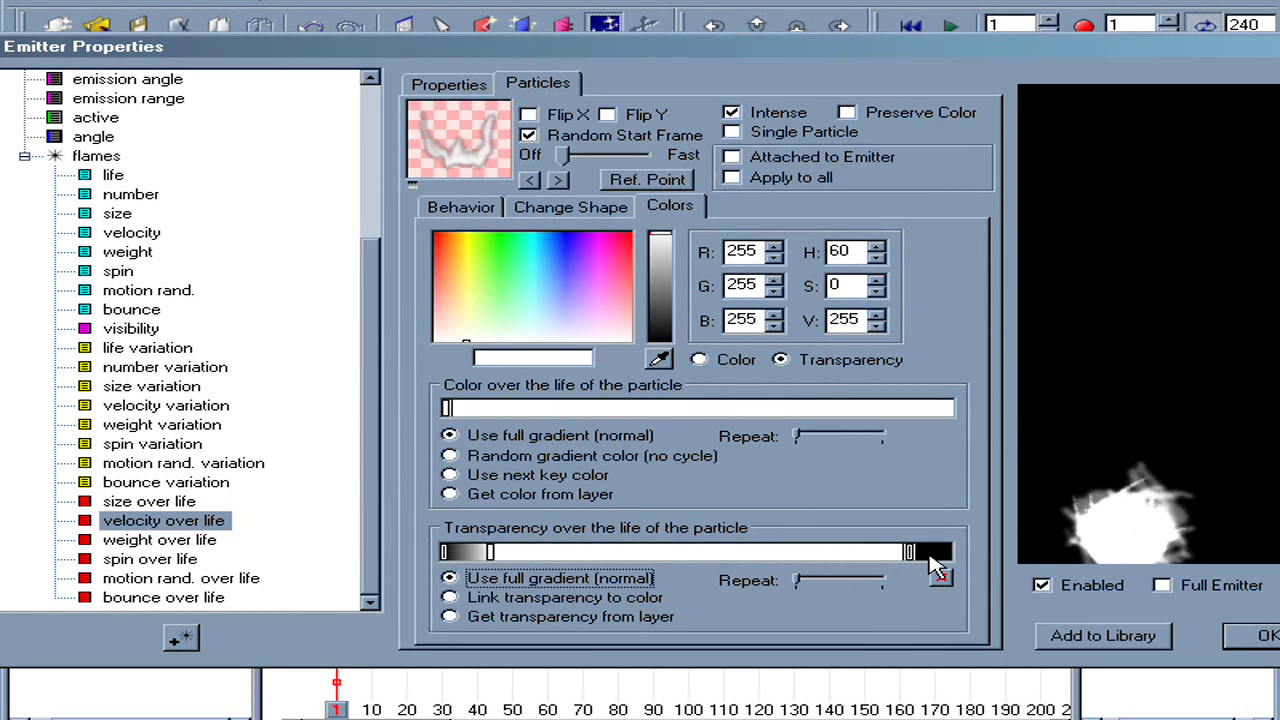
click(657, 338)
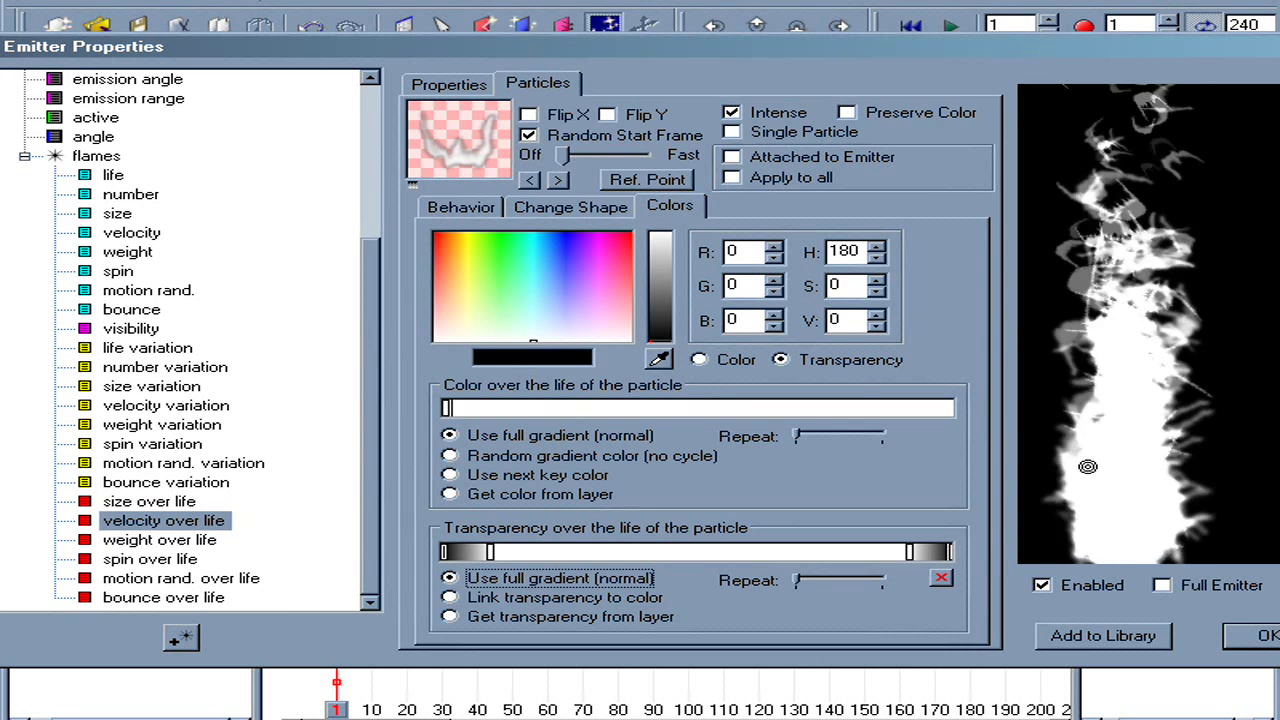
drag(909, 552, 894, 552)
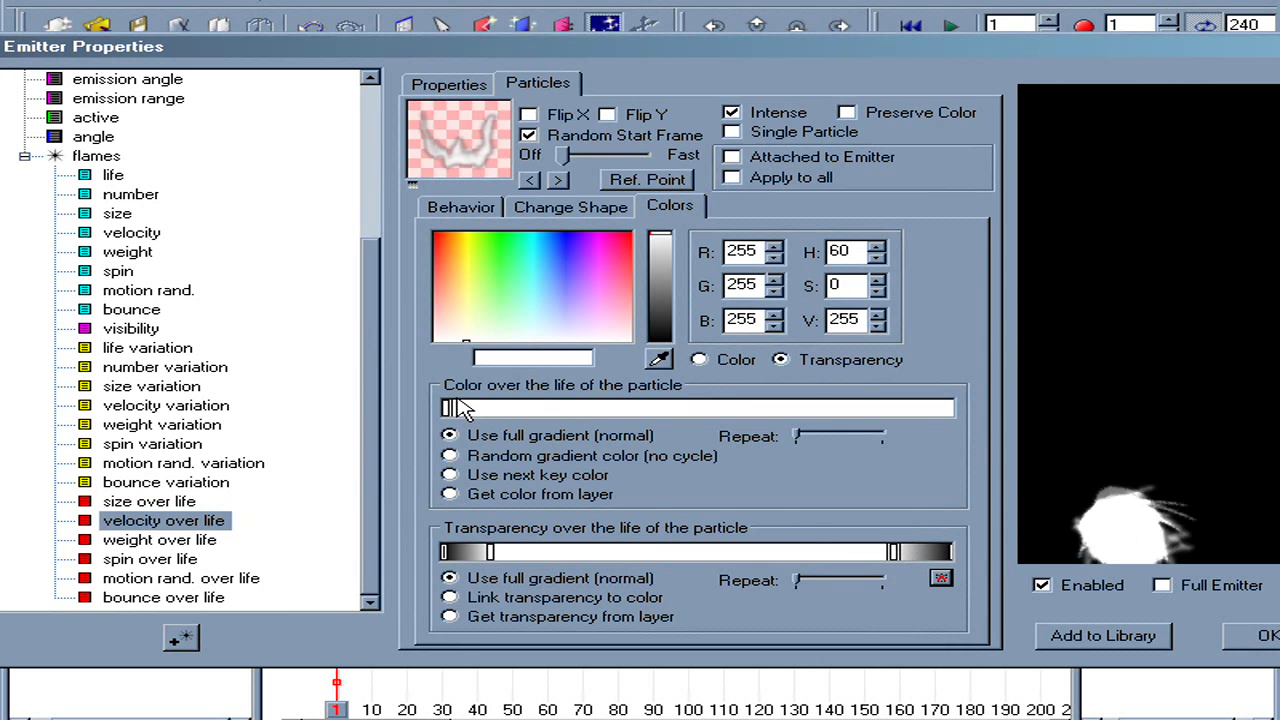
Color the flames over life with an orange gradient from RGB 255,163,93 through 255,133,71 midway to 255,119,65 at the end.
drag(452, 304, 447, 272)
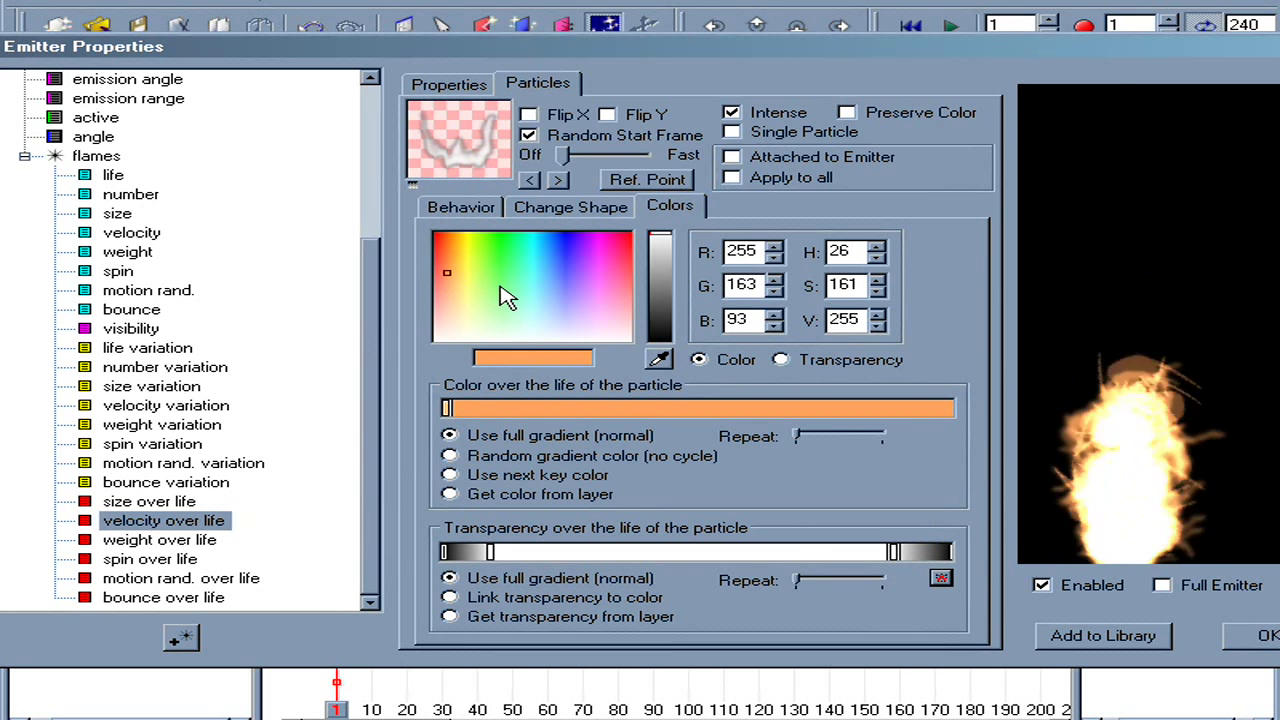
drag(600, 409, 656, 409)
drag(455, 270, 447, 267)
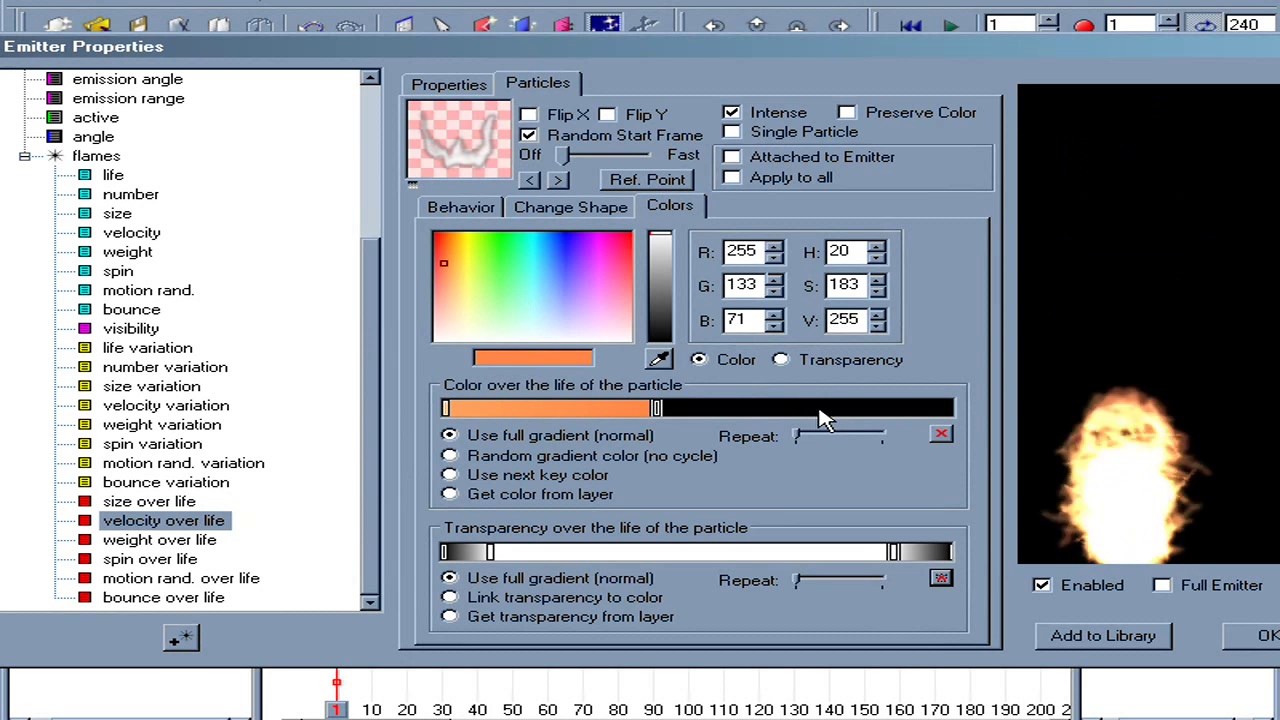
drag(829, 409, 952, 409)
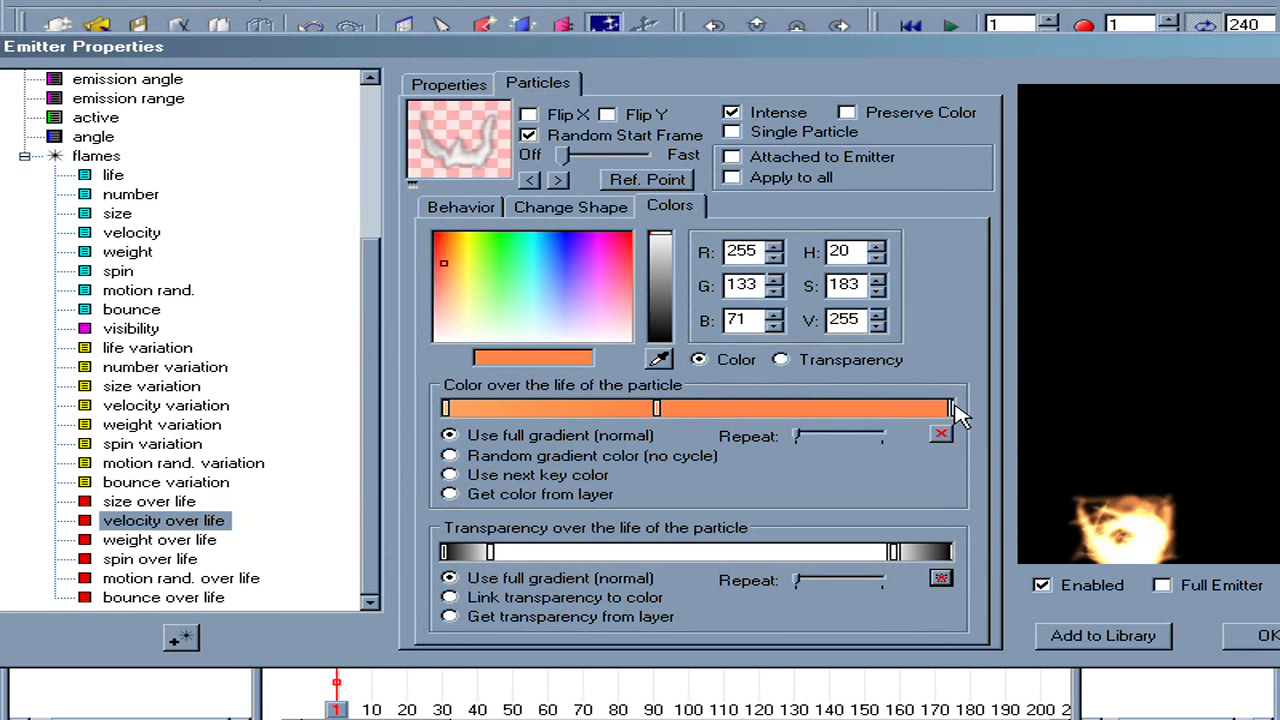
drag(455, 266, 441, 261)
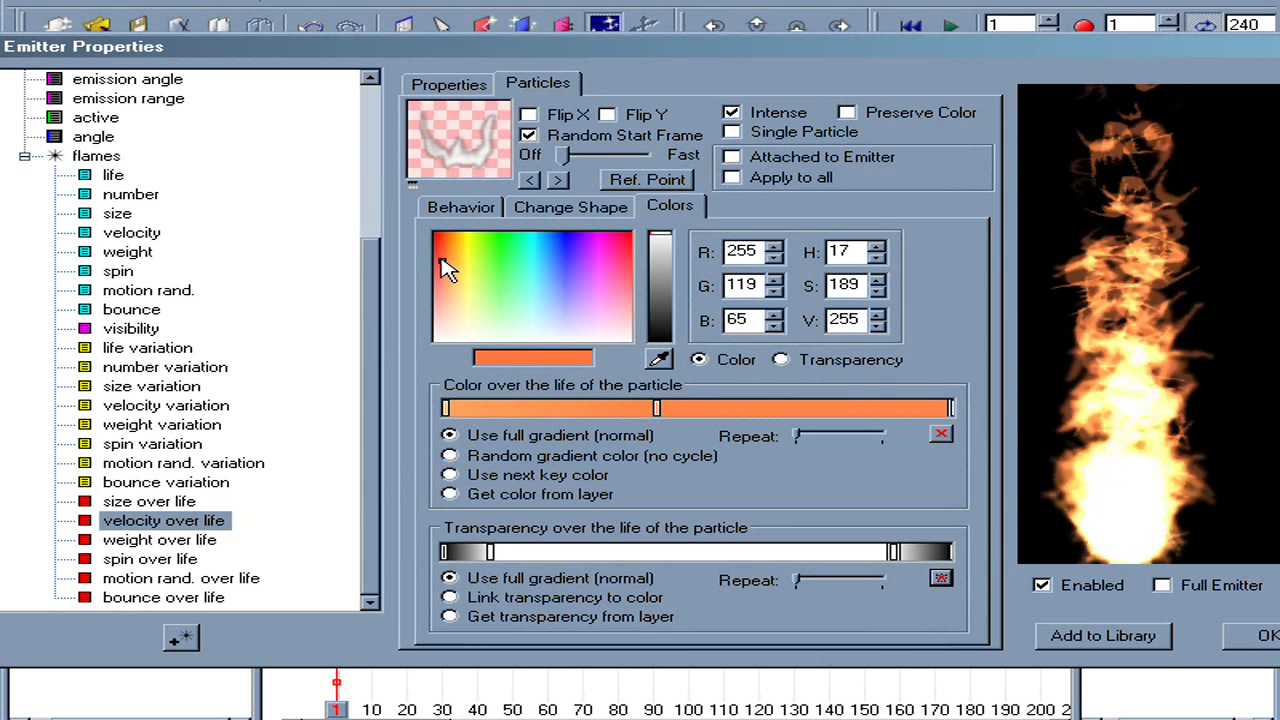
Adjust the emitter preview's options, accept the emitter properties, and play the flames on the stage before returning to frame 1.
right_click(1080, 321)
mouse_move(1150, 351)
click(1260, 354)
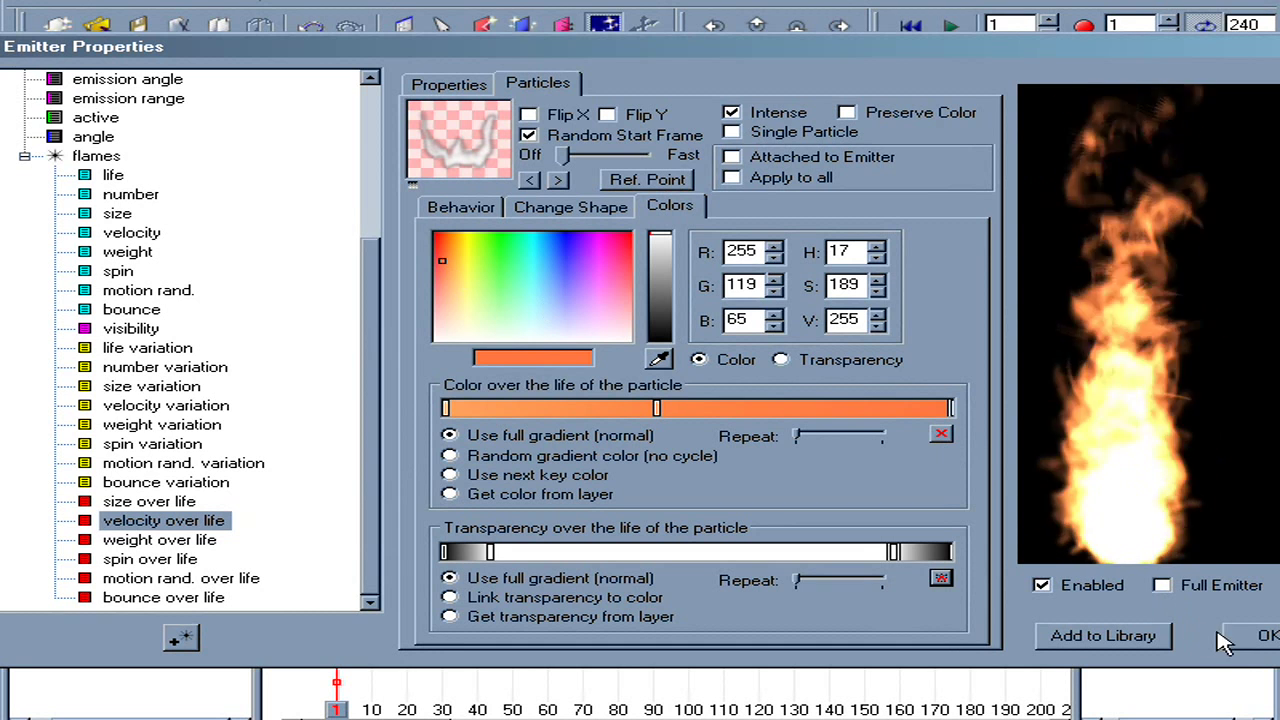
click(1263, 640)
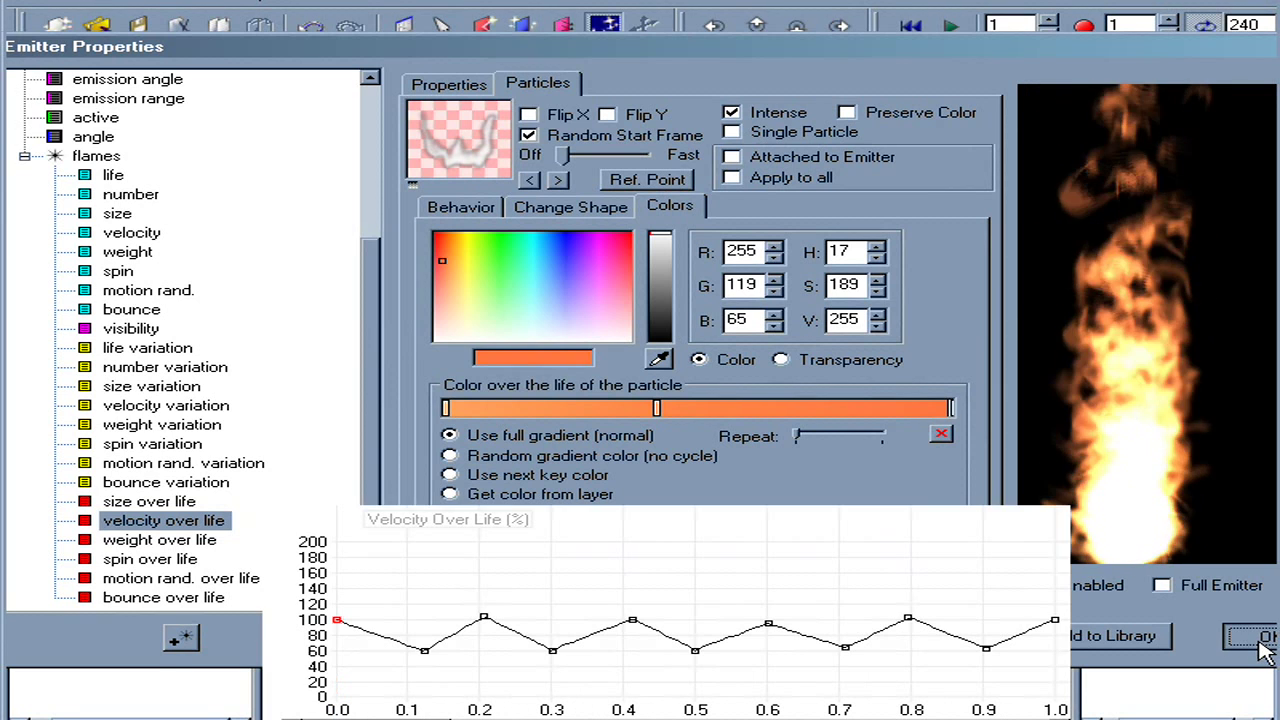
key(space)
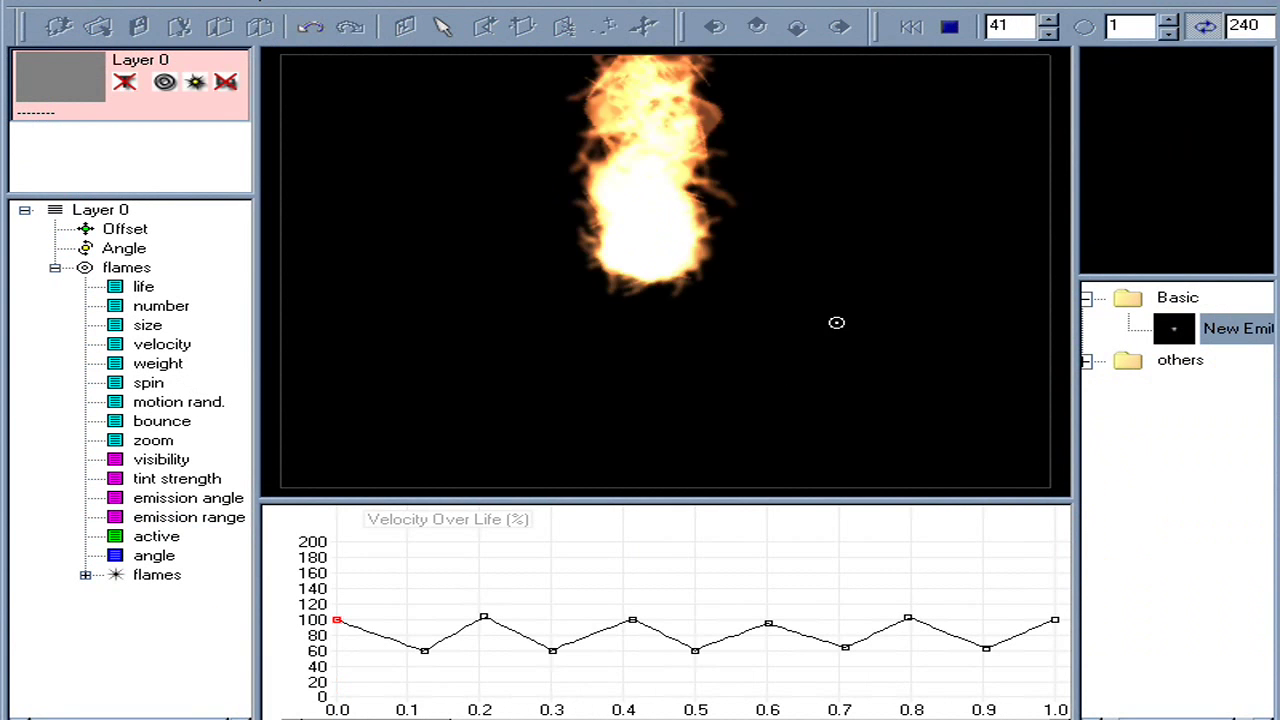
click(949, 26)
click(912, 26)
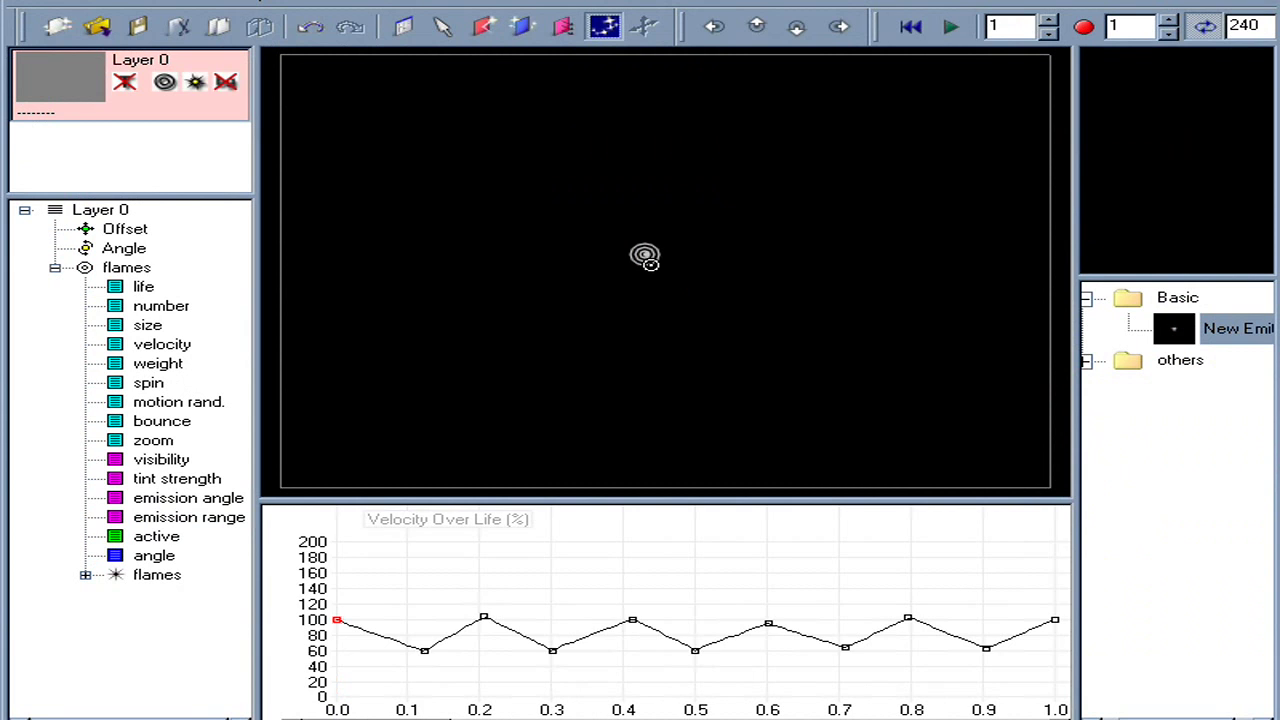
Record a wavy motion path for the flames emitter across the lower stage and smooth its points at the maximum amount.
right_click(646, 255)
click(745, 462)
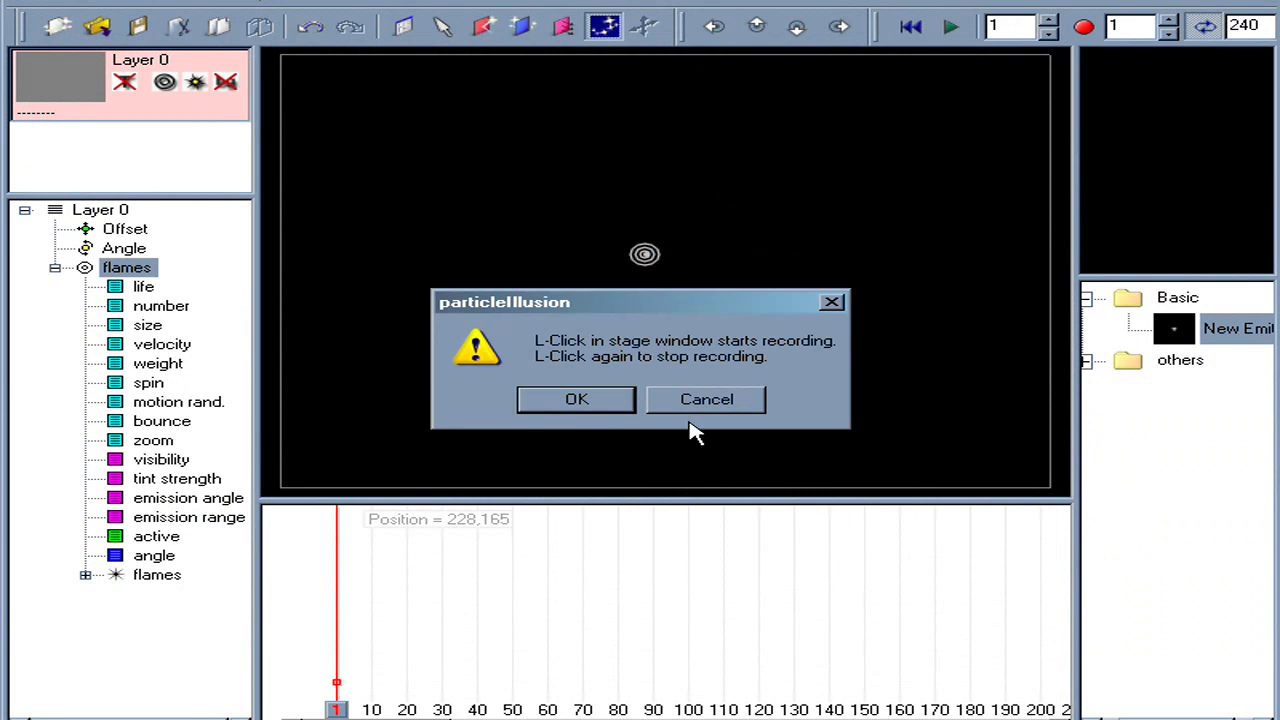
click(551, 394)
mouse_move(268, 446)
mouse_down()
mouse_move(302, 417)
mouse_move(383, 458)
mouse_move(451, 407)
mouse_move(554, 450)
mouse_move(633, 405)
mouse_move(725, 450)
mouse_move(773, 416)
mouse_move(815, 427)
mouse_move(839, 453)
mouse_move(936, 419)
mouse_move(997, 442)
mouse_move(1030, 425)
mouse_up()
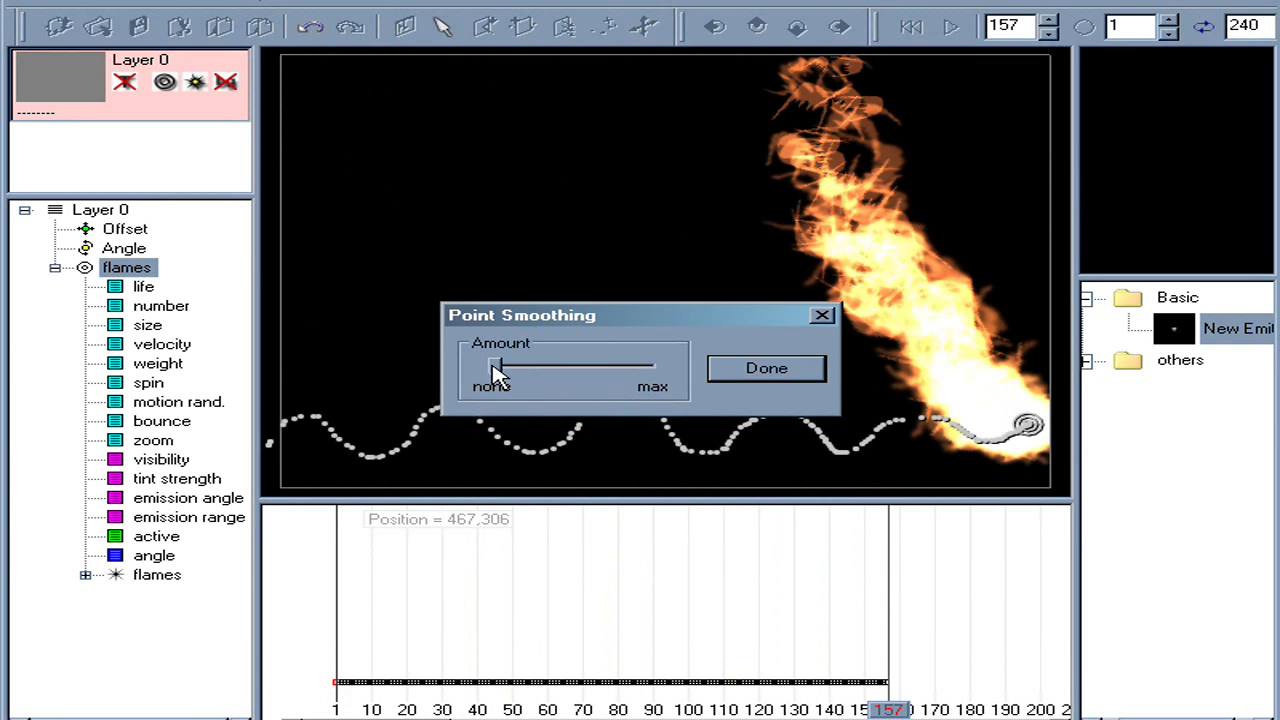
drag(496, 368, 677, 391)
click(777, 374)
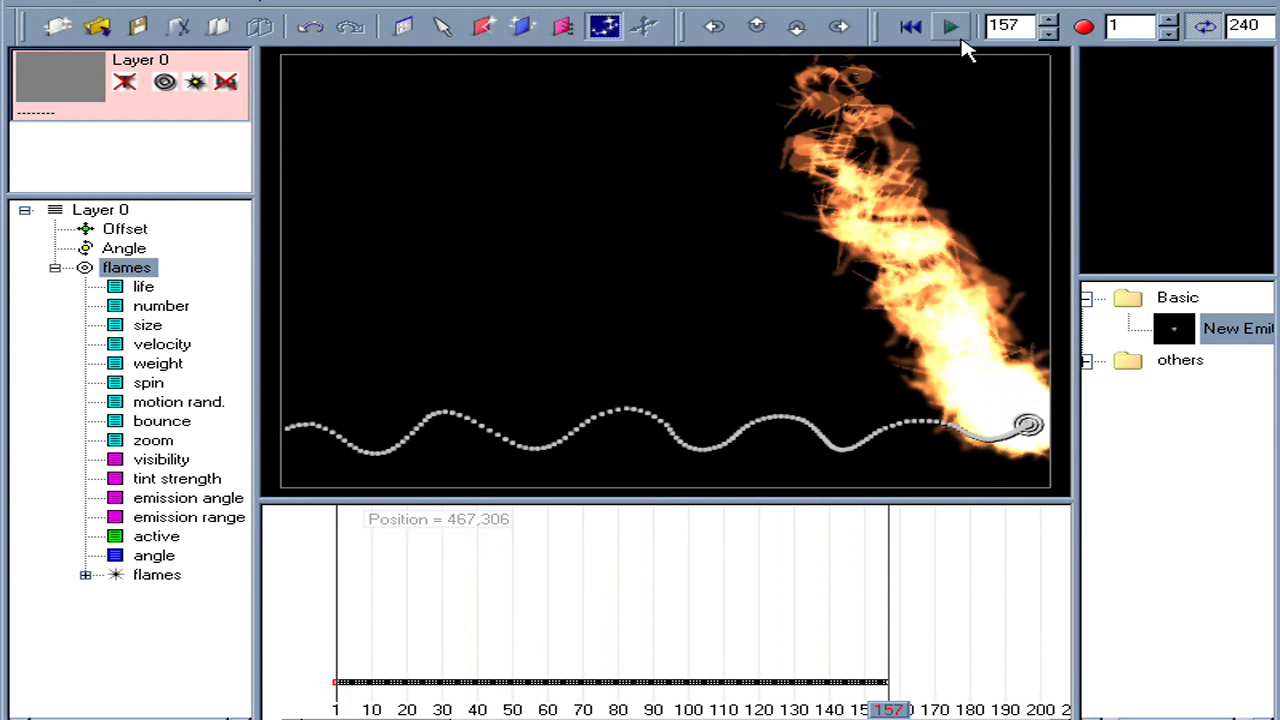
Play back the moving flames from the first frame and enable motion blur in the project settings.
click(910, 26)
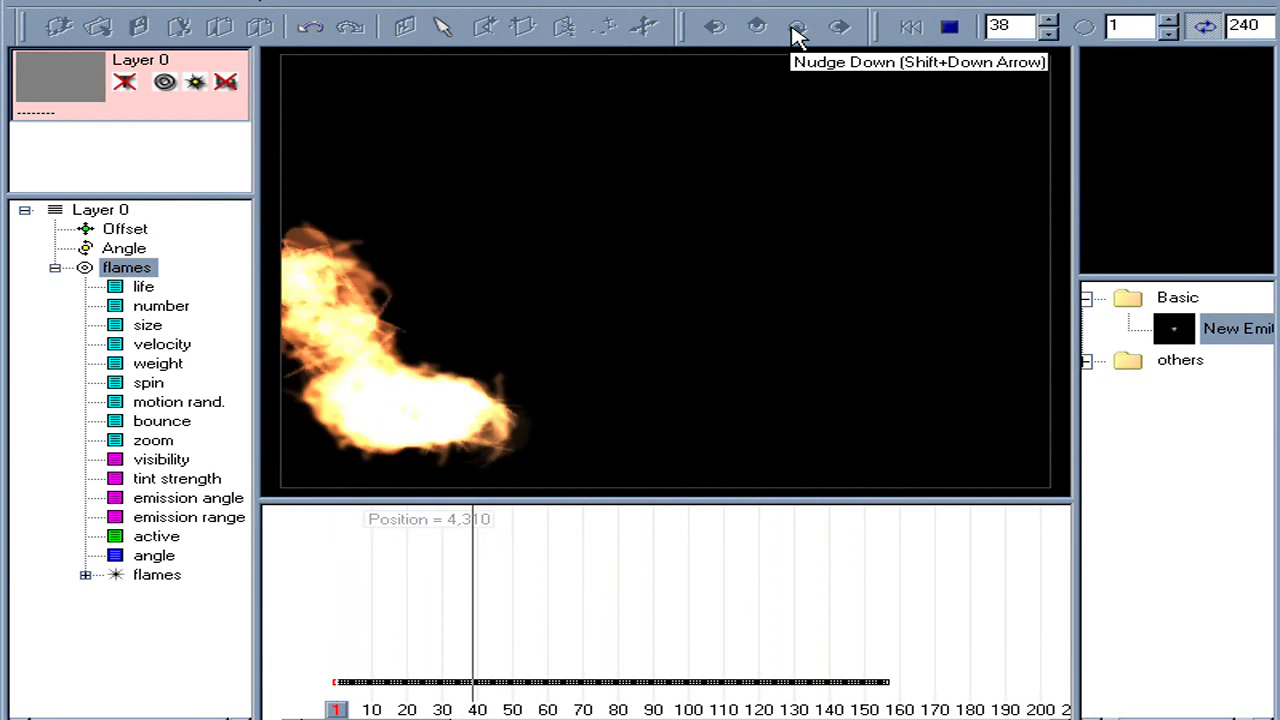
click(949, 26)
click(404, 26)
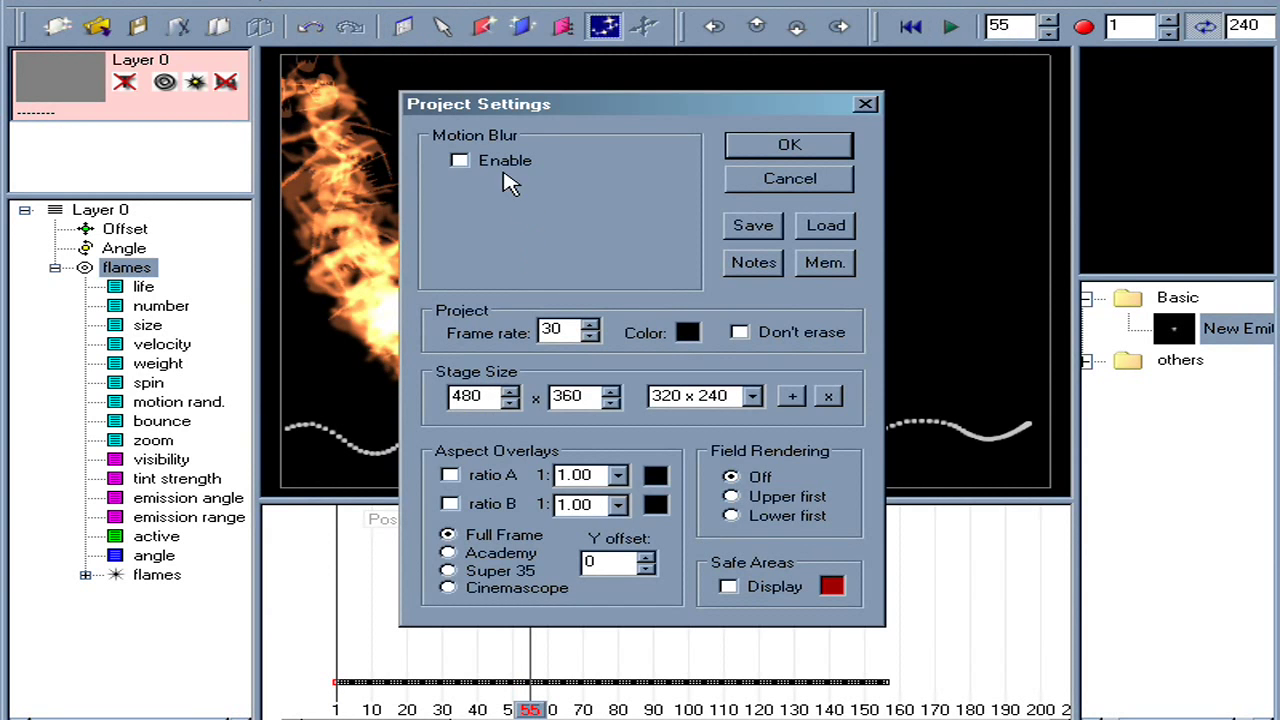
click(505, 163)
click(504, 183)
click(786, 152)
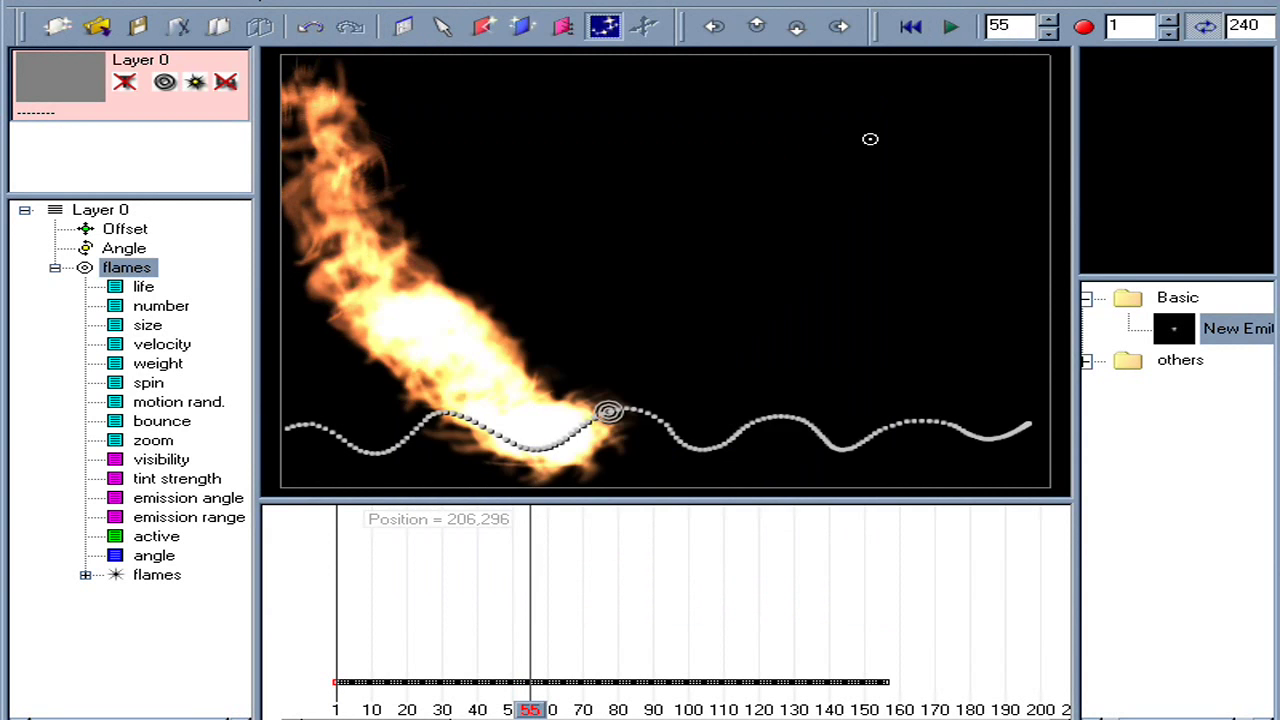
Play the flames animation with motion blur and return to frame 1.
key(space)
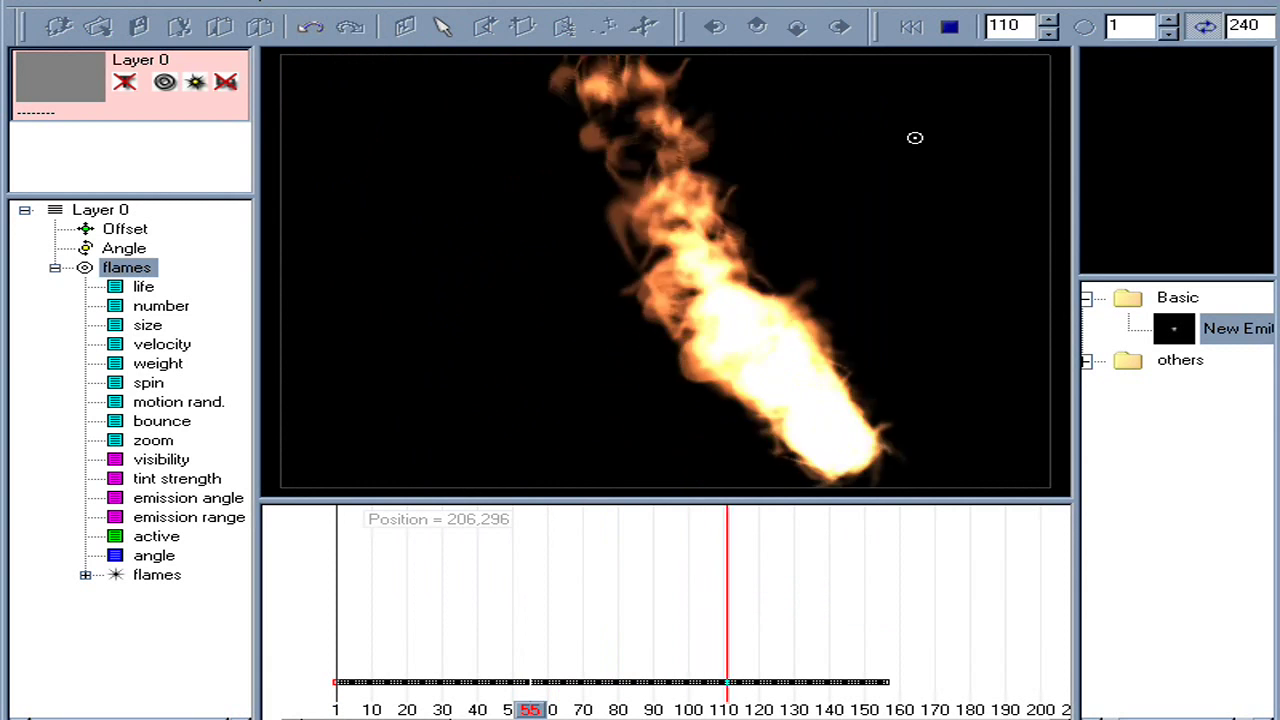
key(space)
click(910, 28)
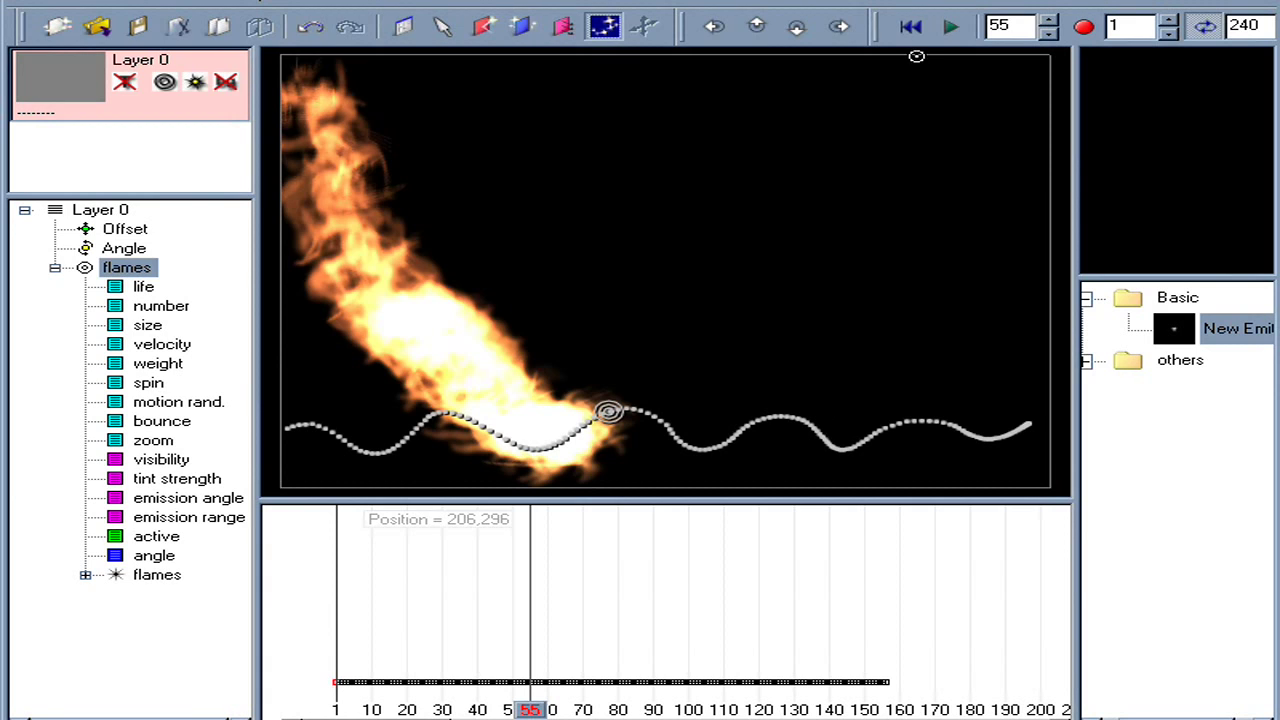
click(911, 30)
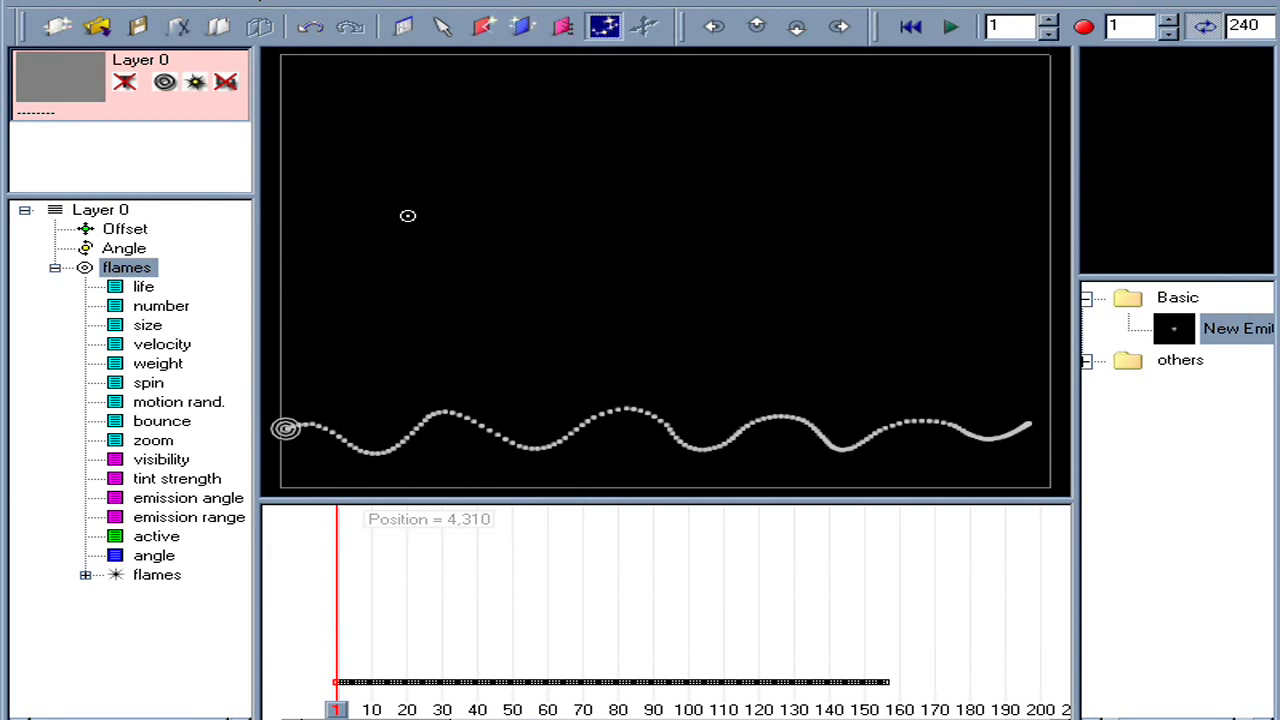
Convert the flames emitter into a super emitter and play the animation to check it.
right_click(117, 277)
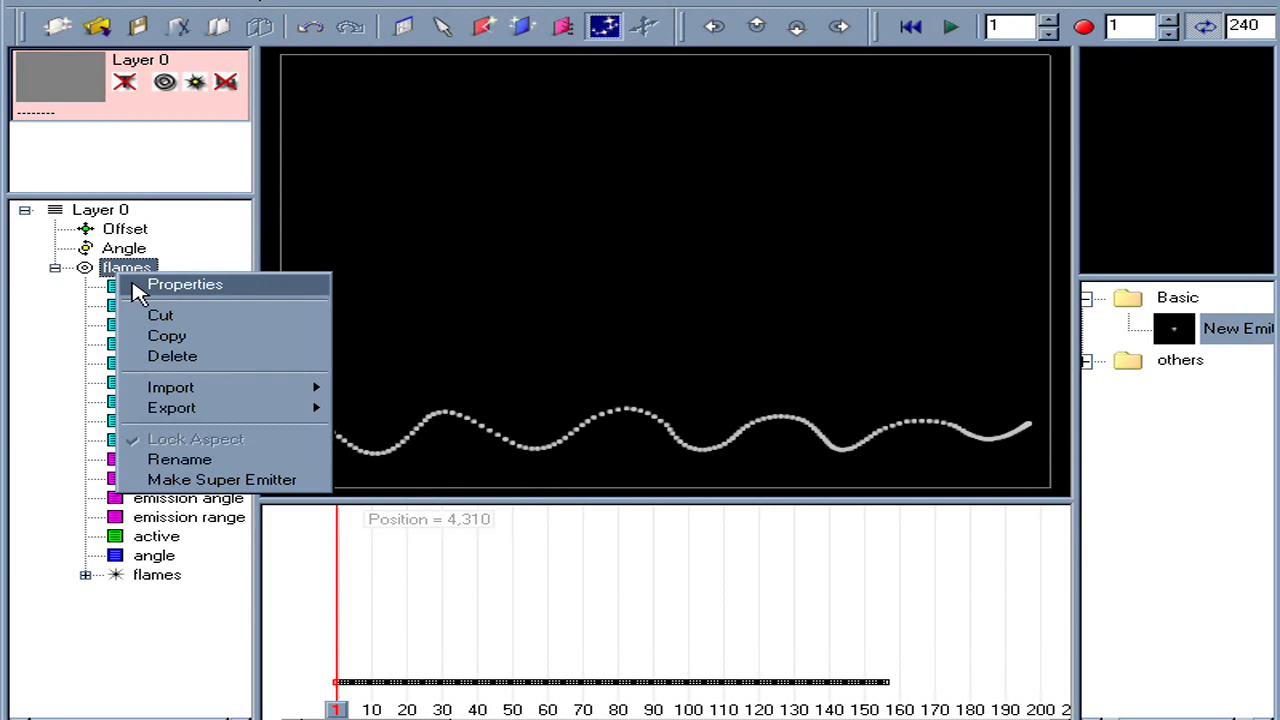
click(177, 482)
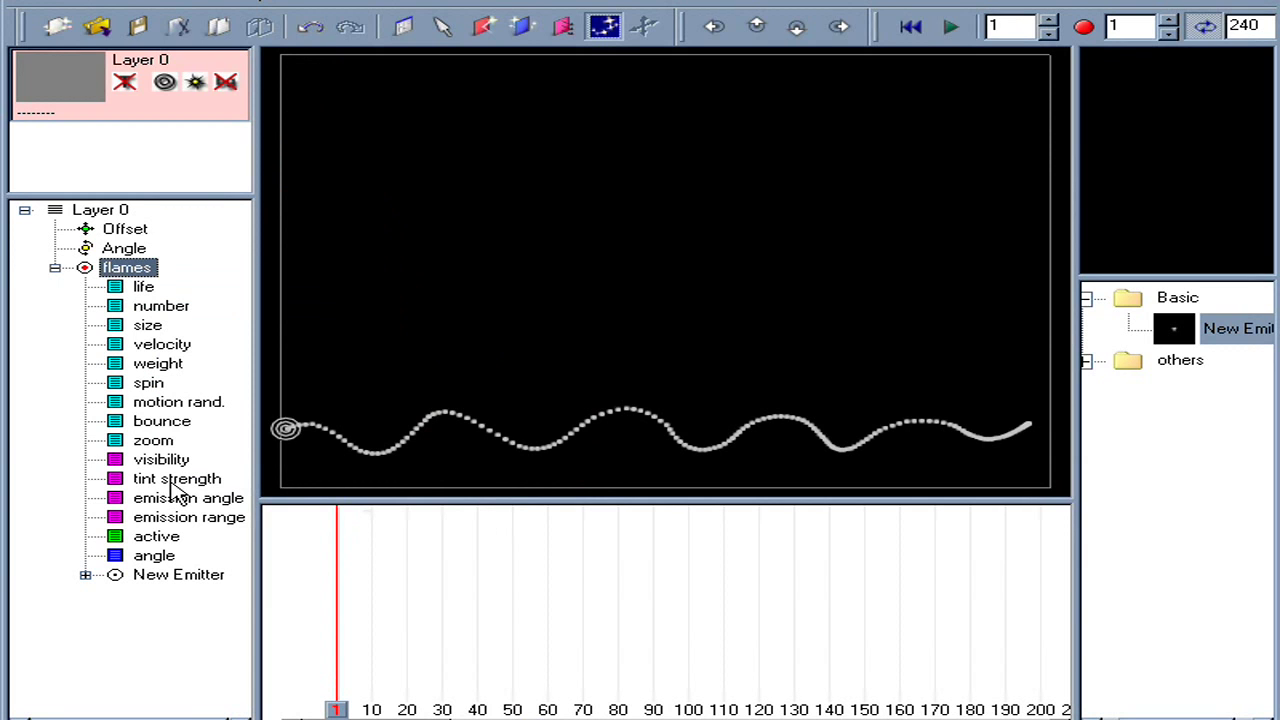
key(space)
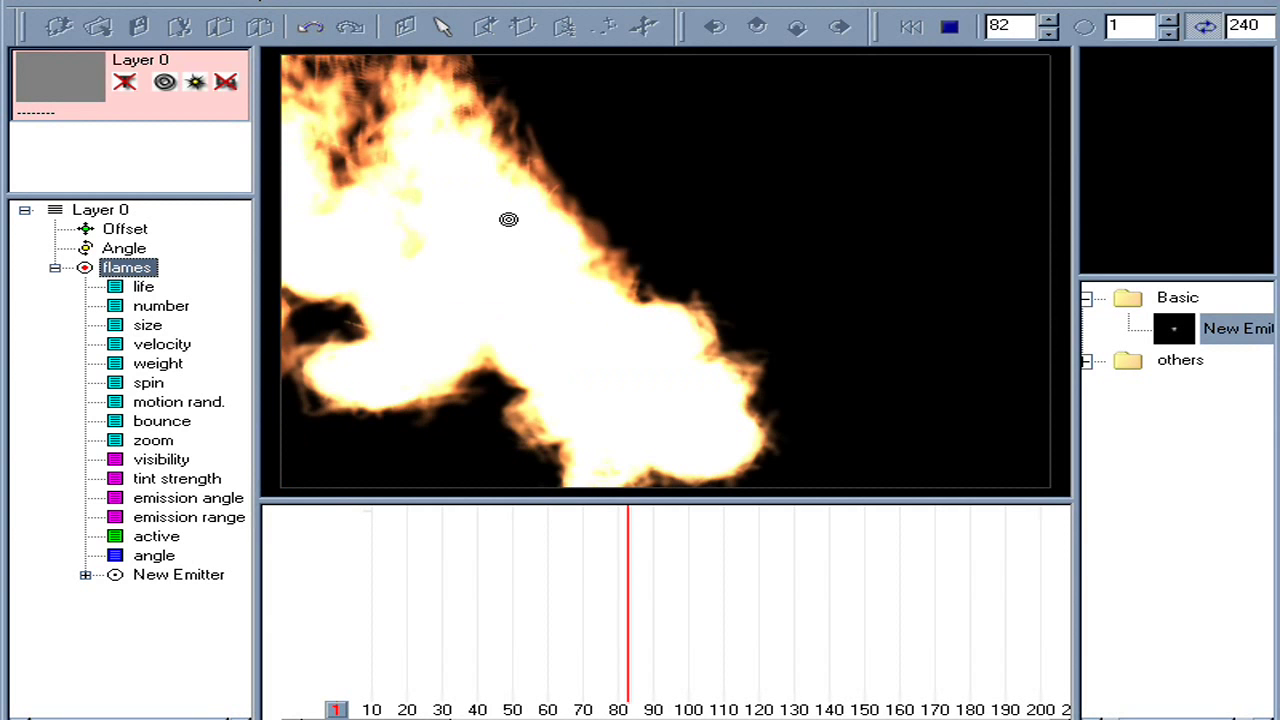
key(space)
Rename the super emitter's inner New Emitter as flameShooter and set its f-velocity to 0.
click(170, 574)
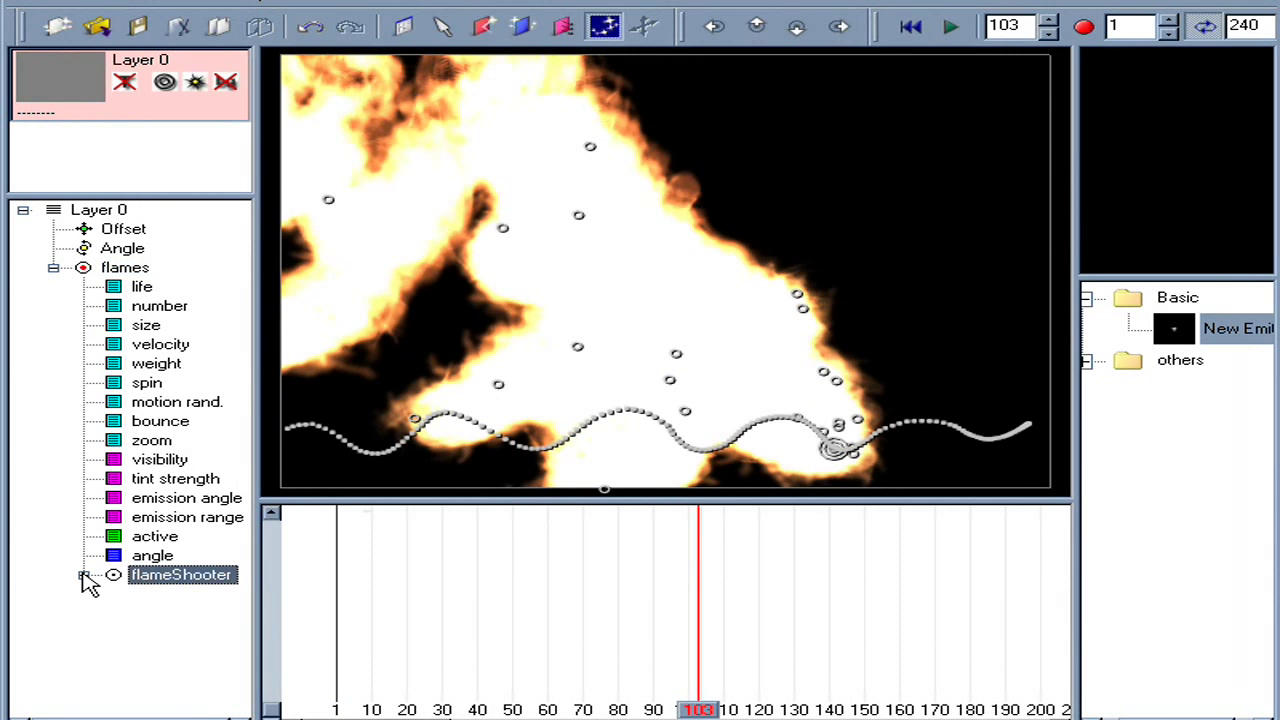
click(84, 575)
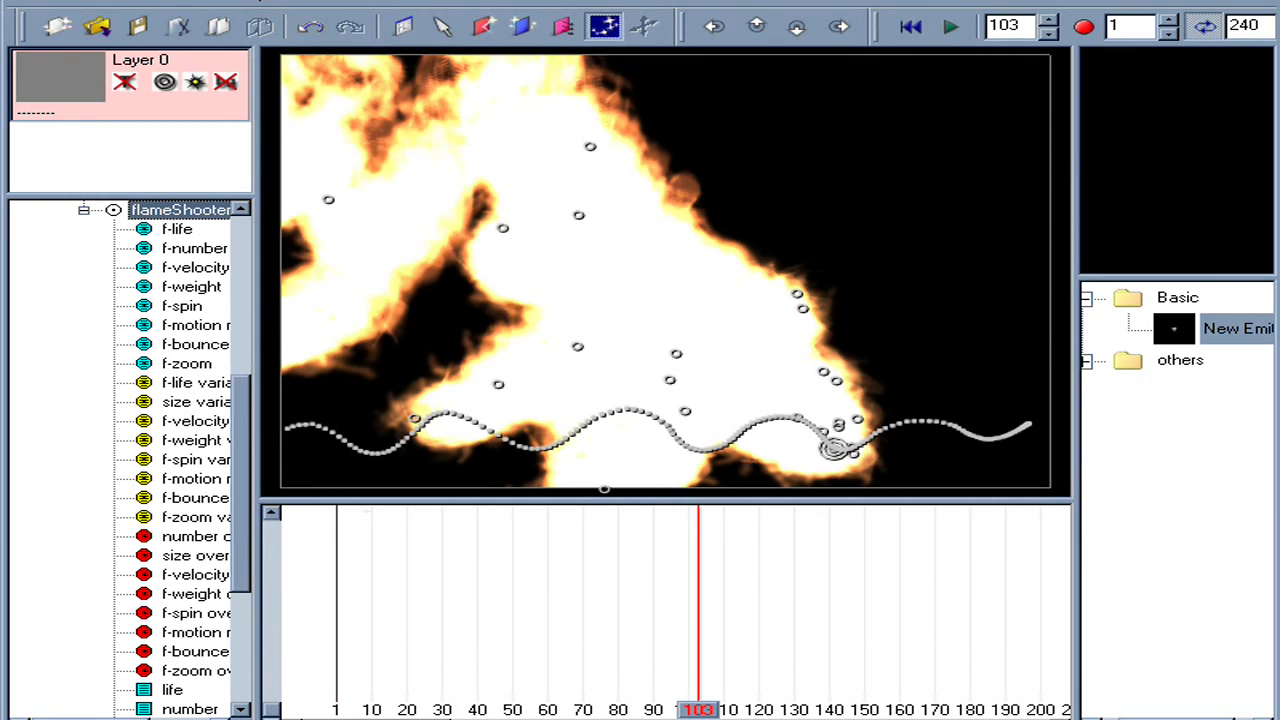
click(121, 270)
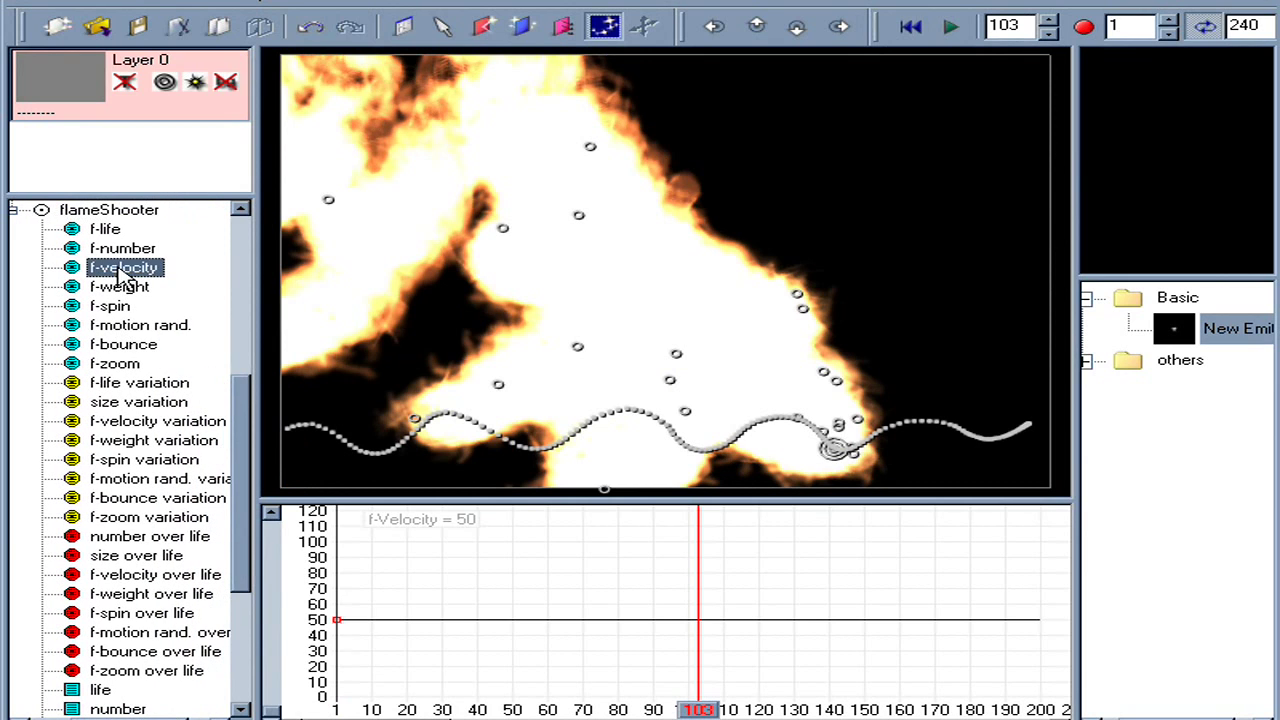
drag(337, 620, 338, 705)
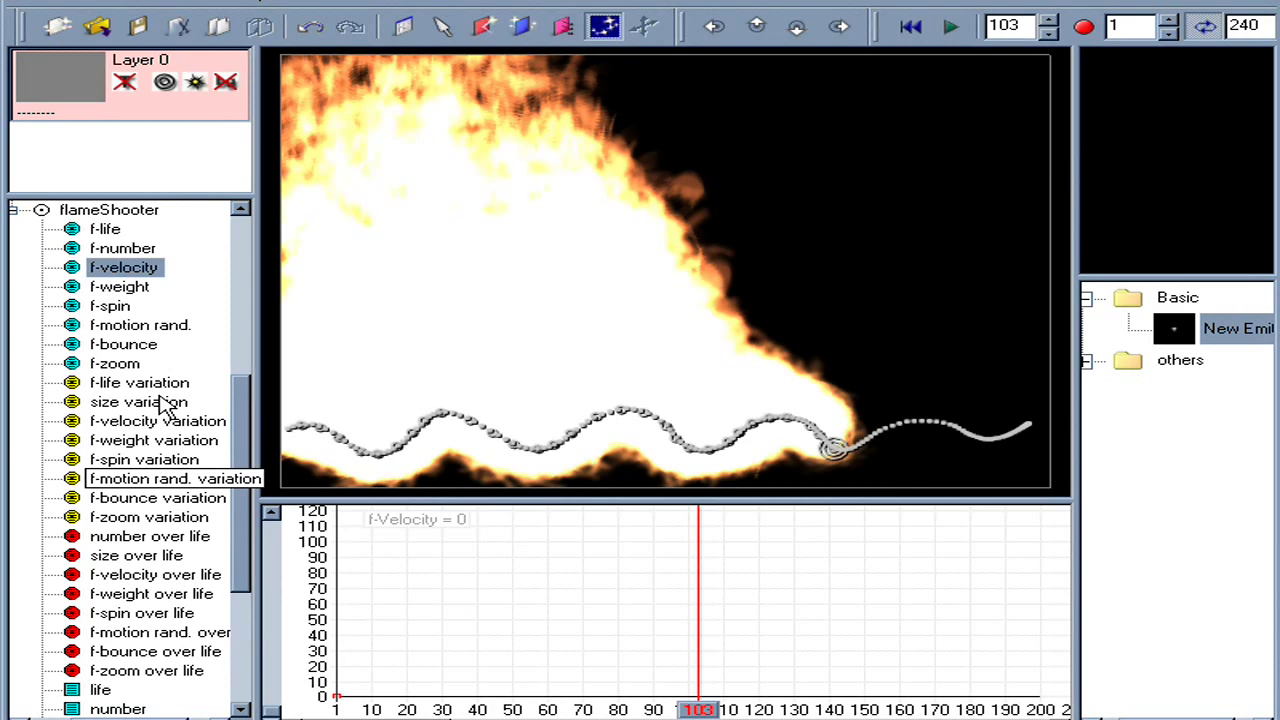
Lower the number of the flames particle inside flameShooter to about 20 and return to the first frame.
drag(250, 416, 262, 537)
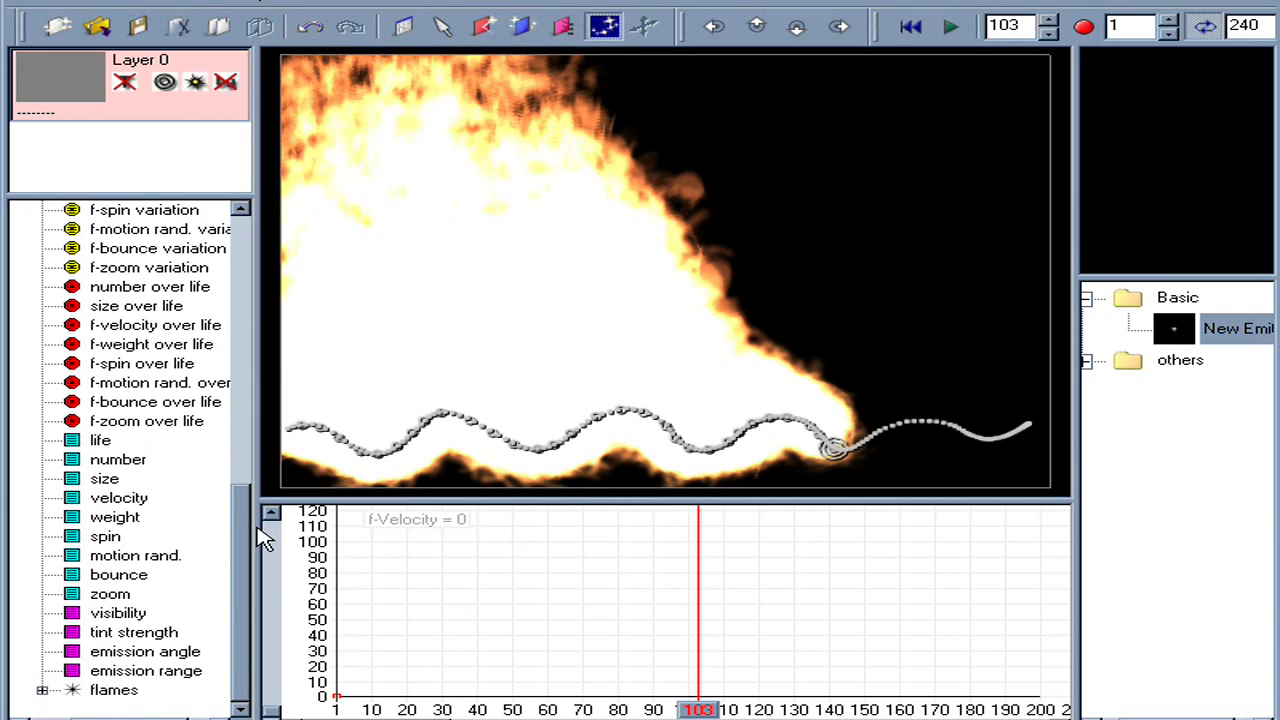
click(100, 691)
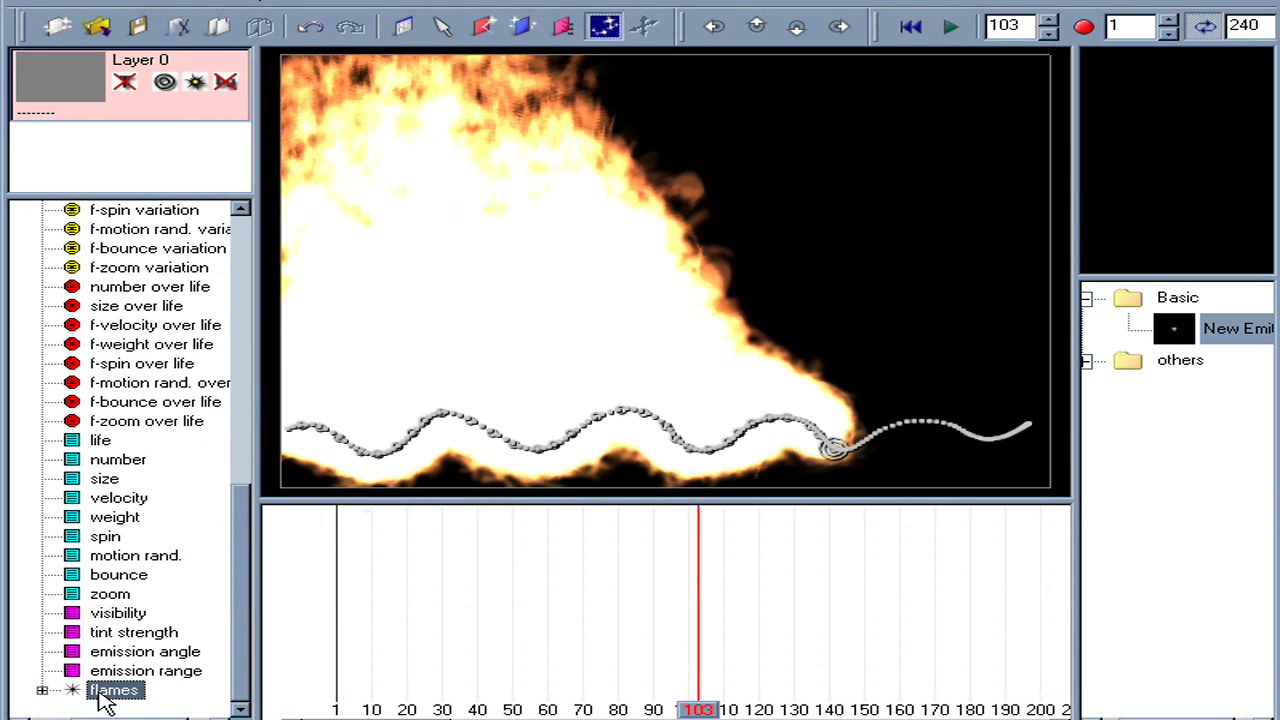
click(41, 690)
click(148, 287)
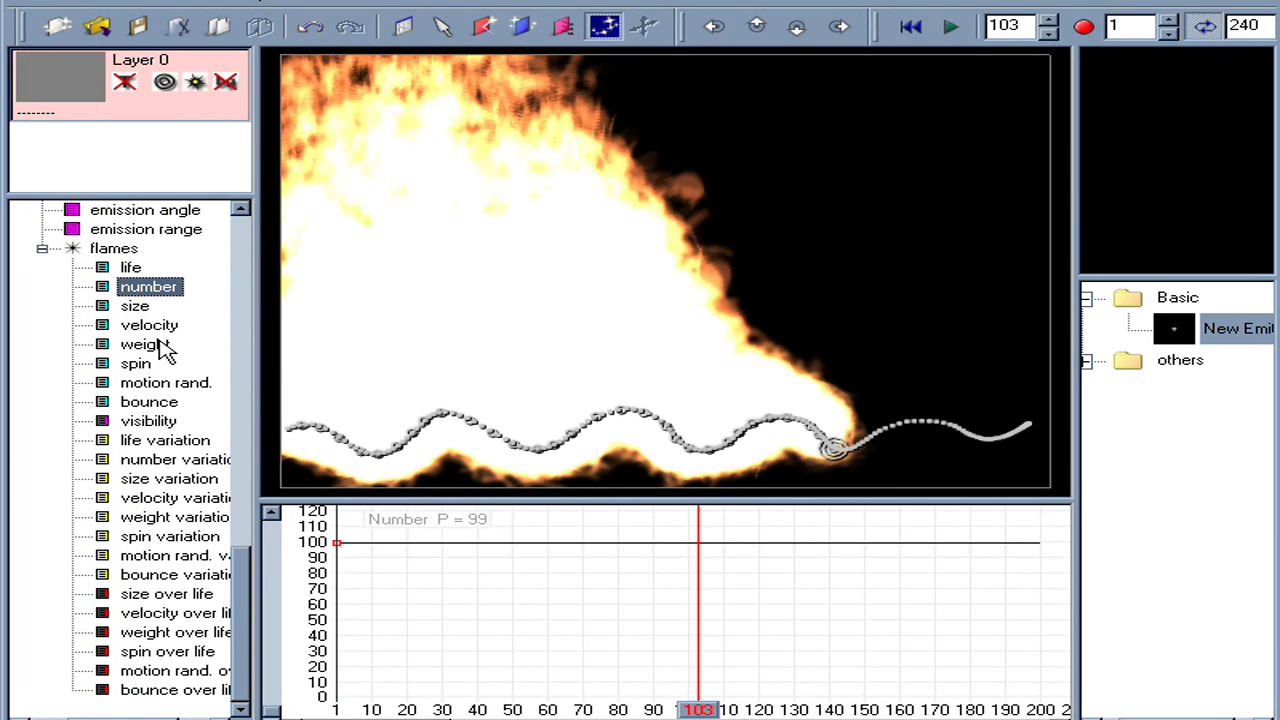
drag(337, 545, 320, 666)
click(910, 36)
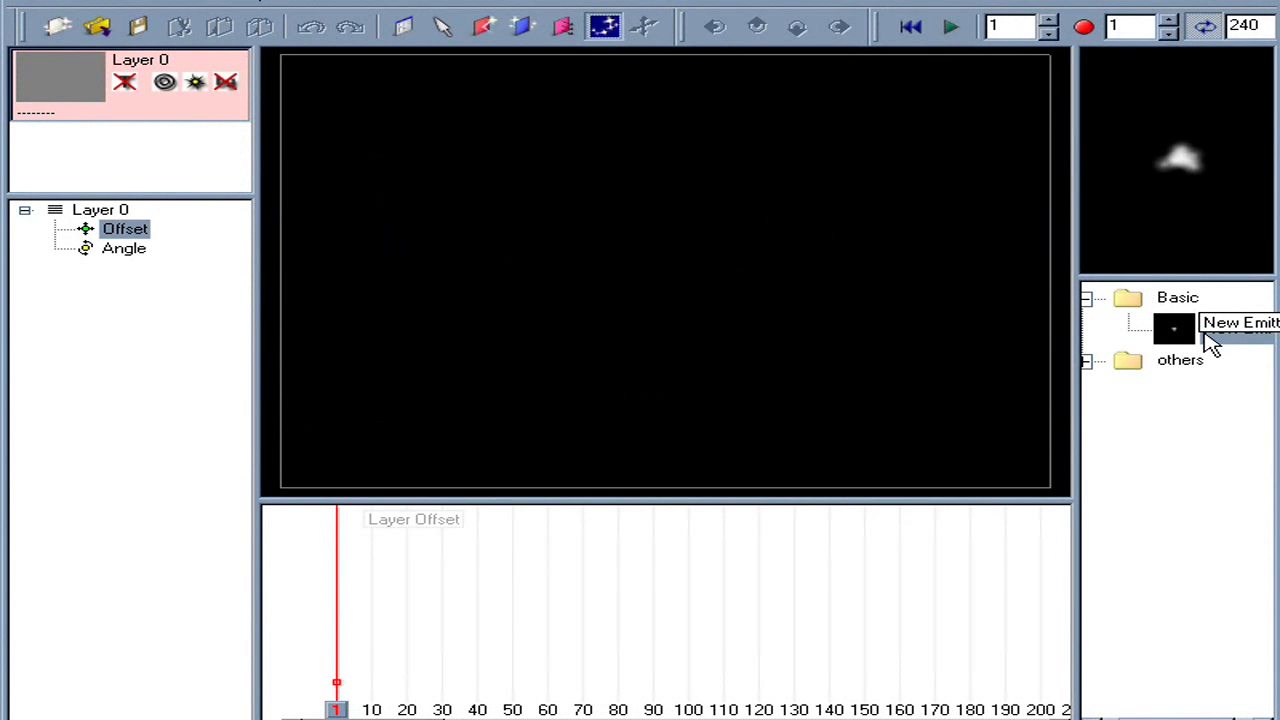
Place a new emitter from the Basic library folder at the stage center, position 228,165, and select it in the hierarchy.
click(1210, 332)
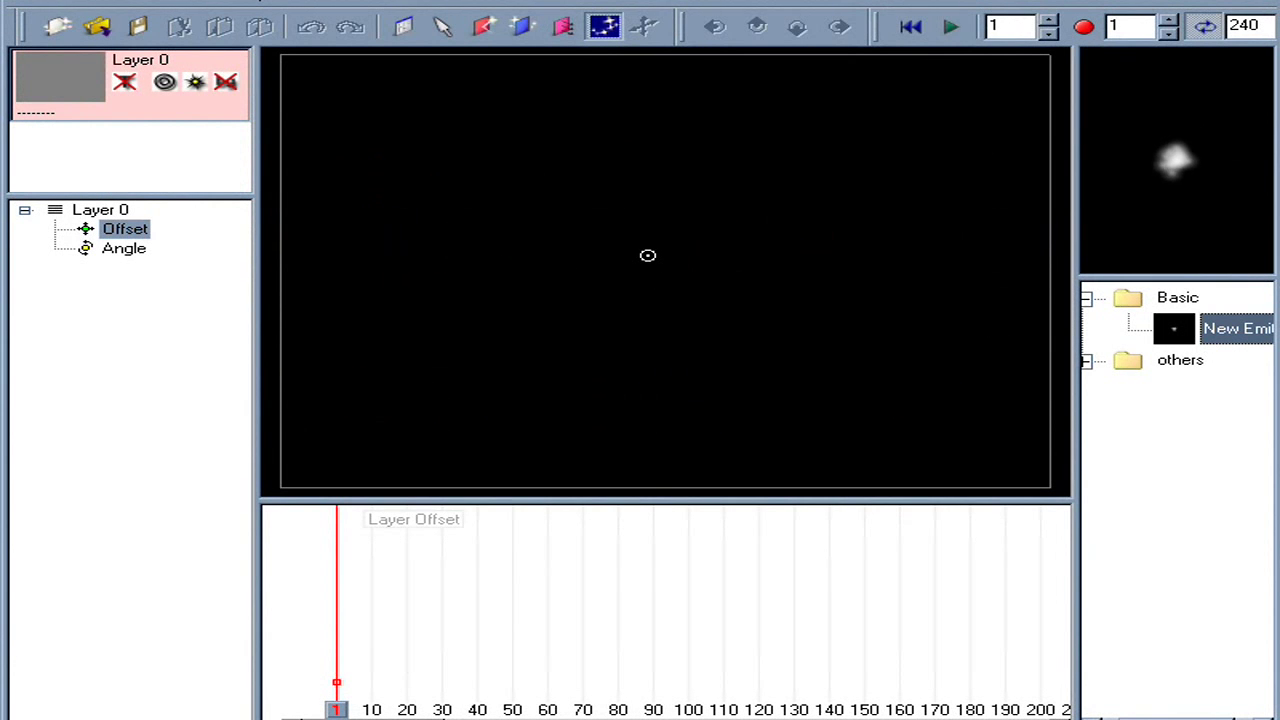
click(645, 255)
click(183, 270)
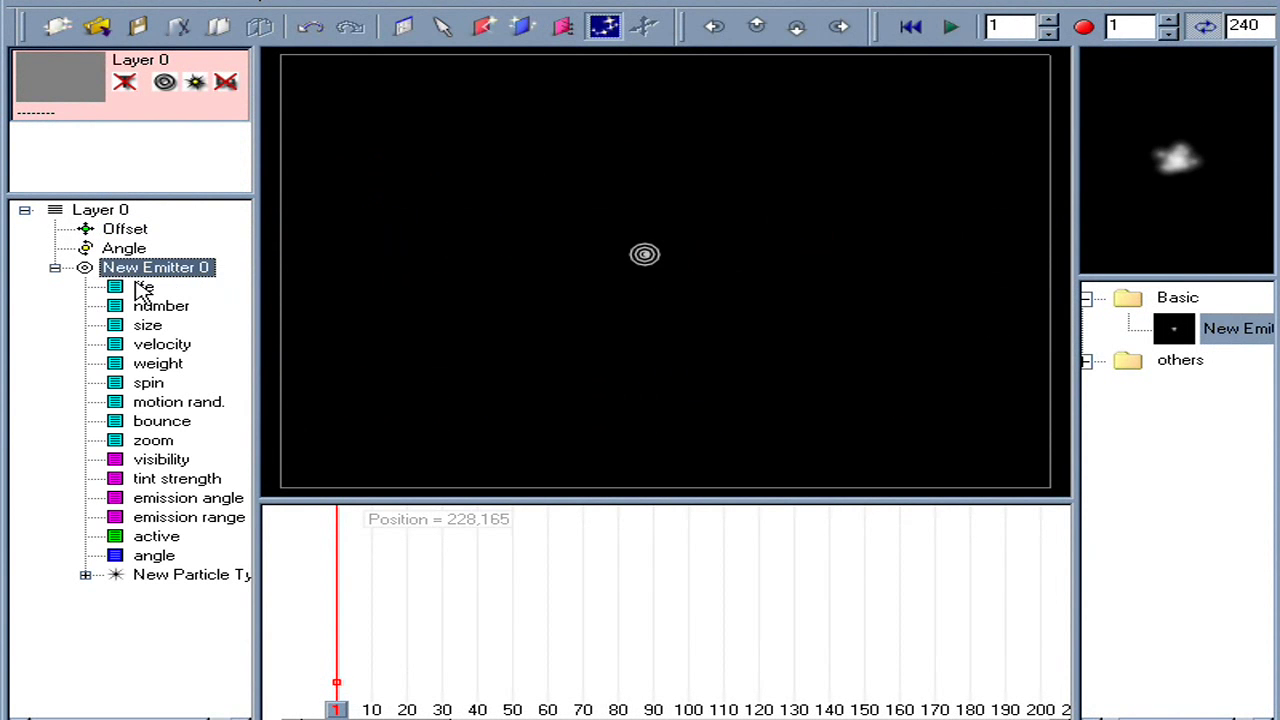
Rename the new emitter as flames and open its emitter properties.
key(F2)
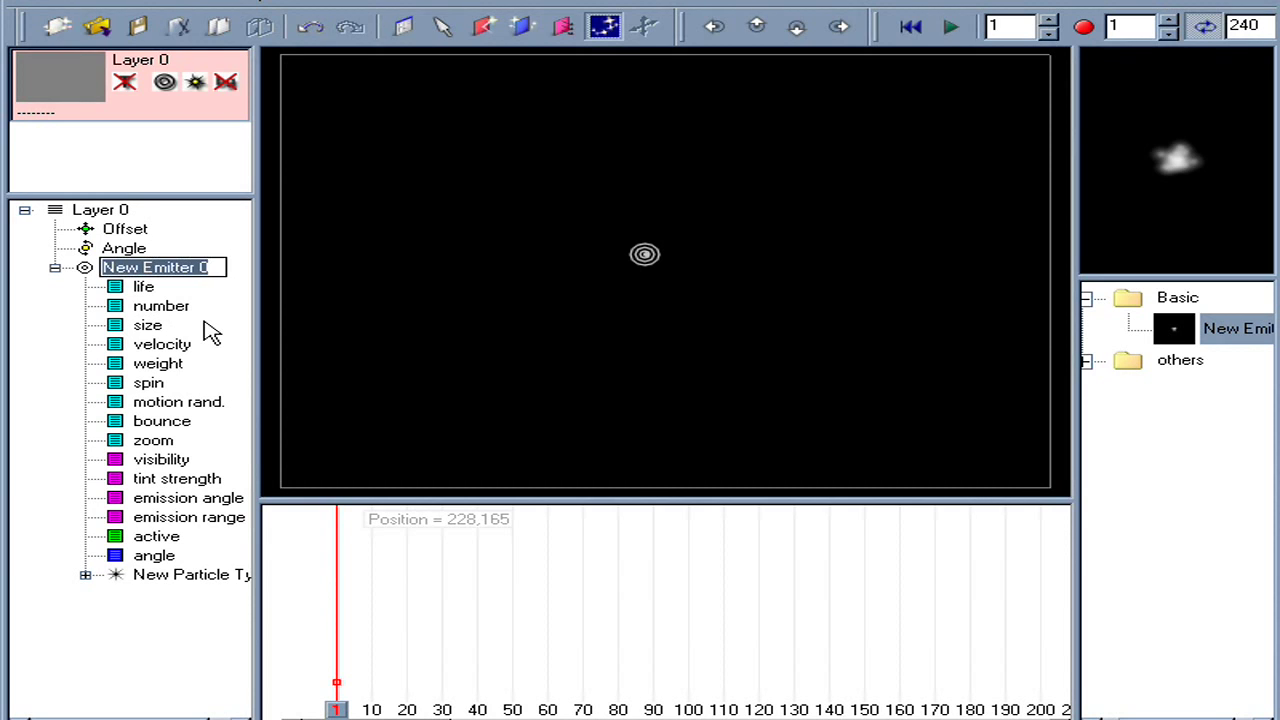
text(fireEmitte)
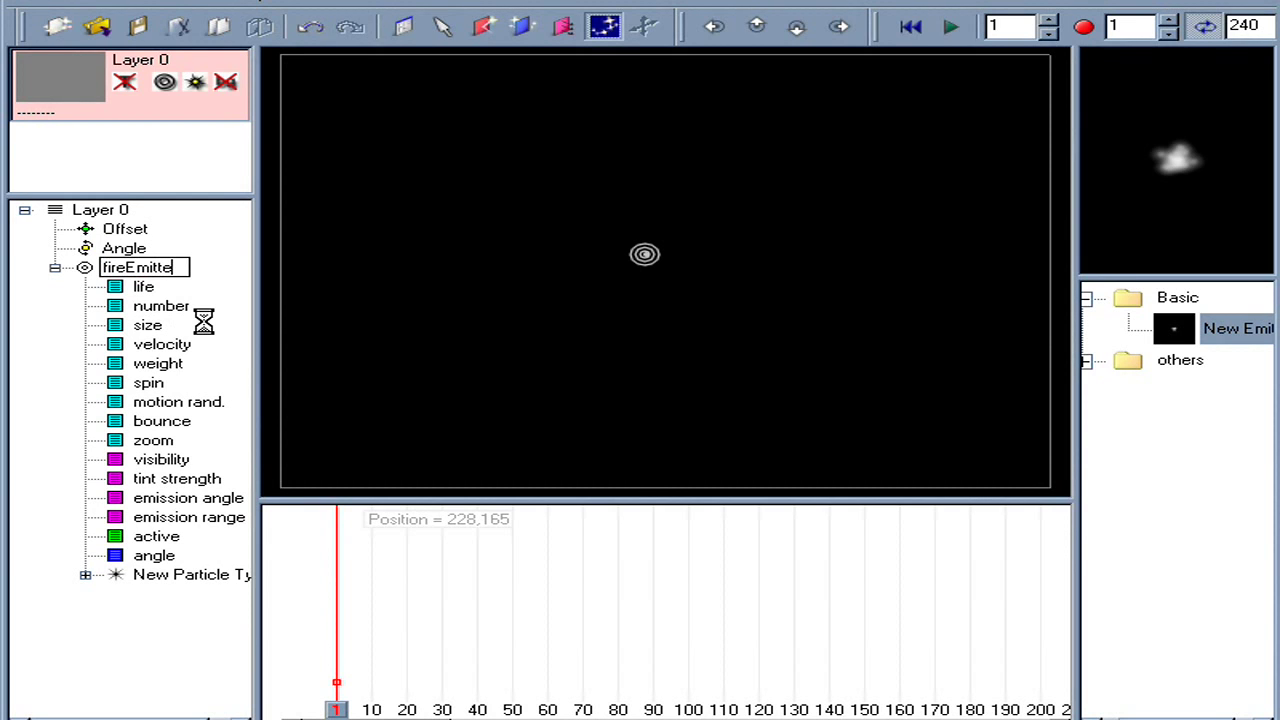
text(r)
right_click(115, 267)
click(120, 281)
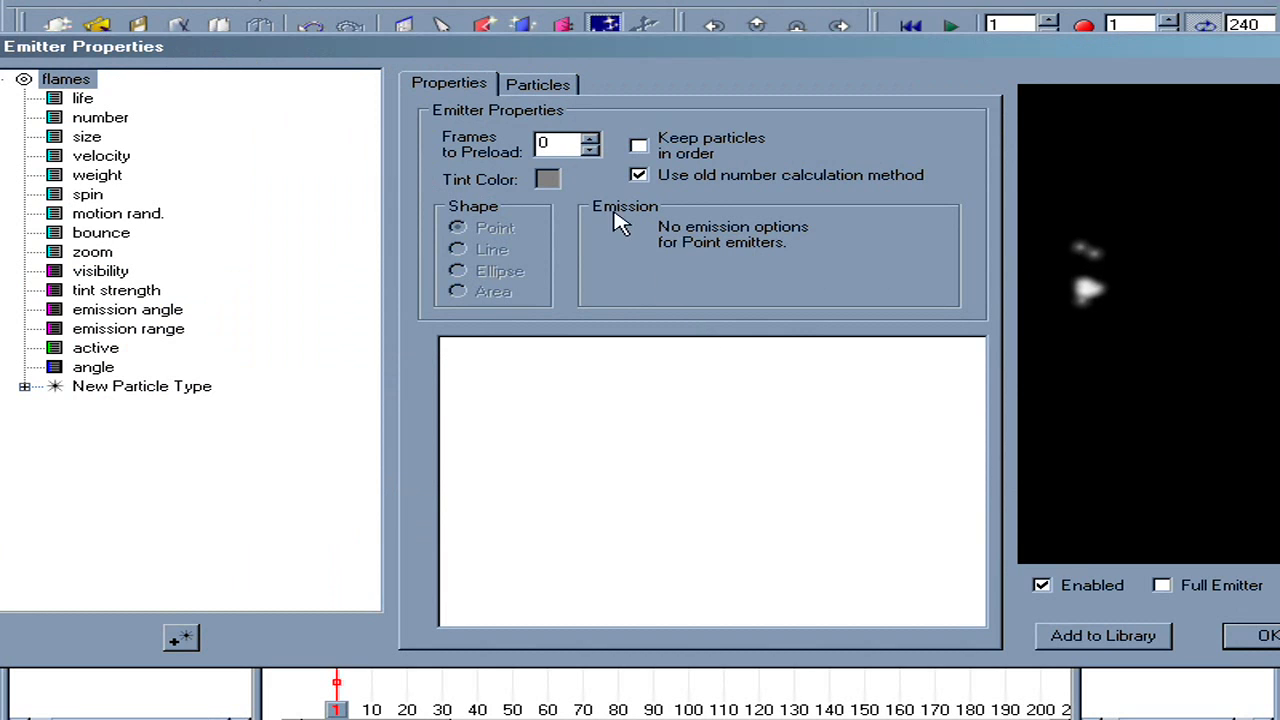
Make the emitter's particle type Intense and set its particle angle to Random.
click(539, 88)
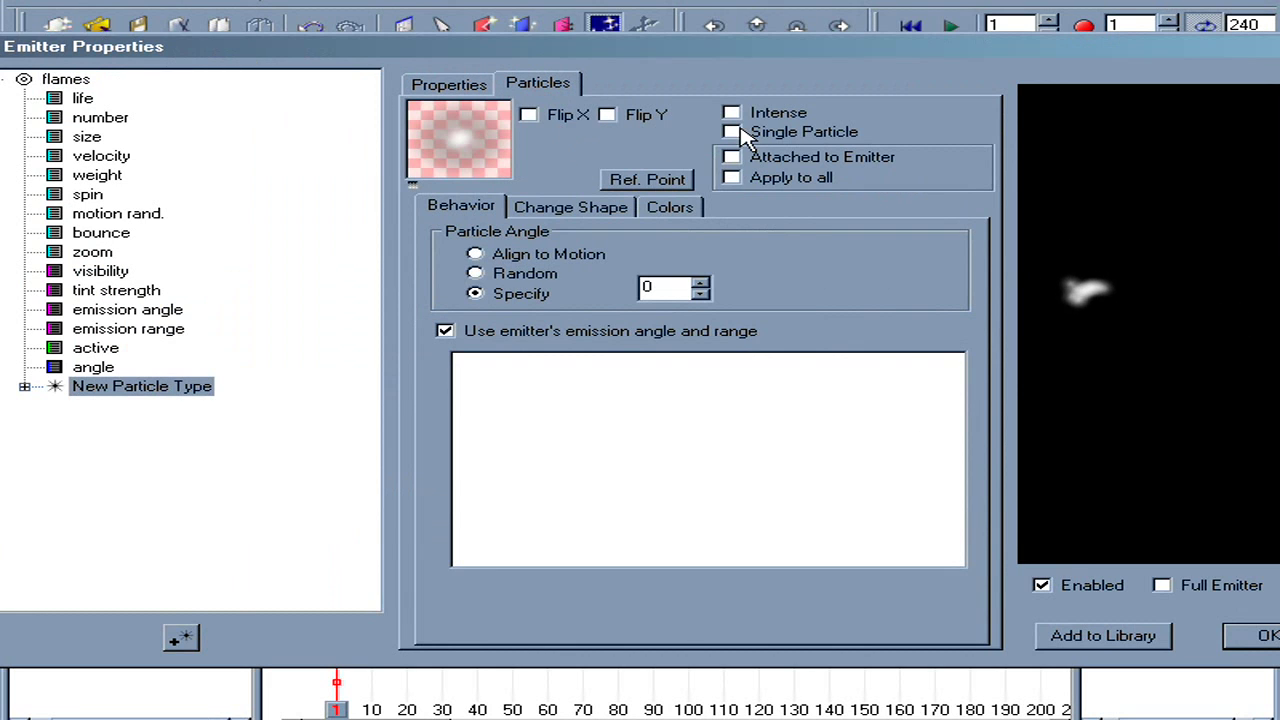
click(770, 121)
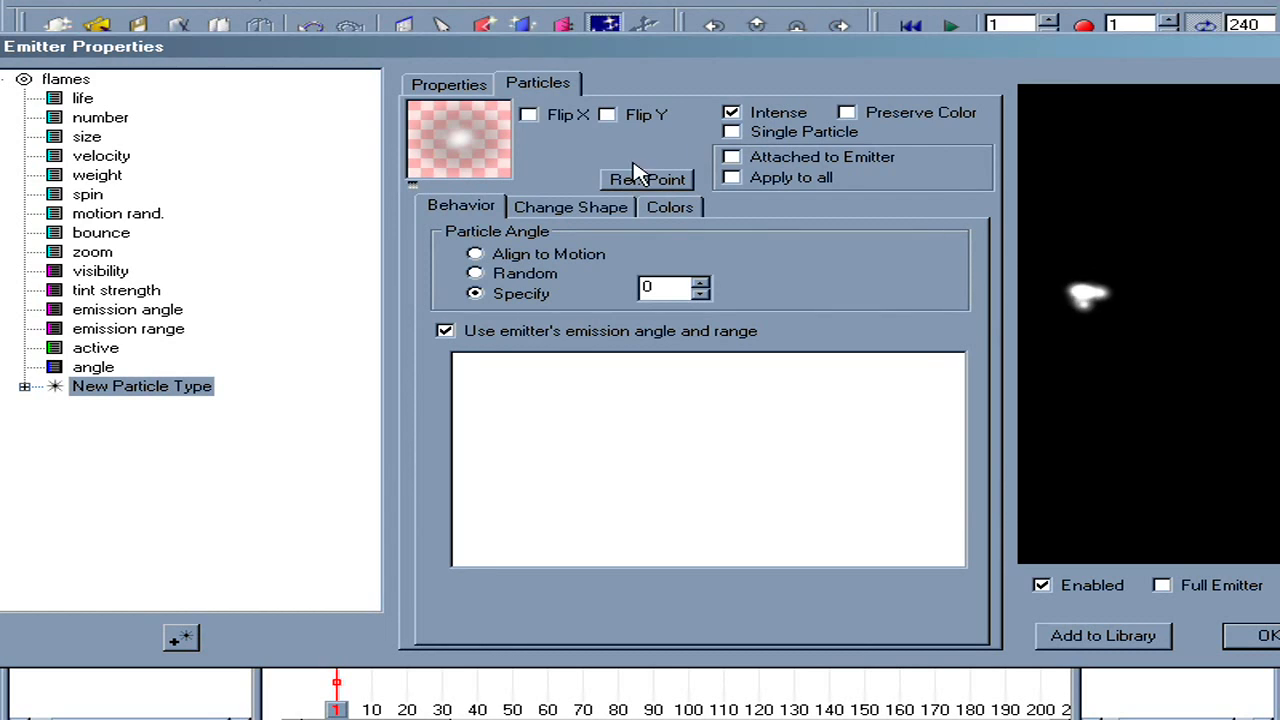
click(552, 276)
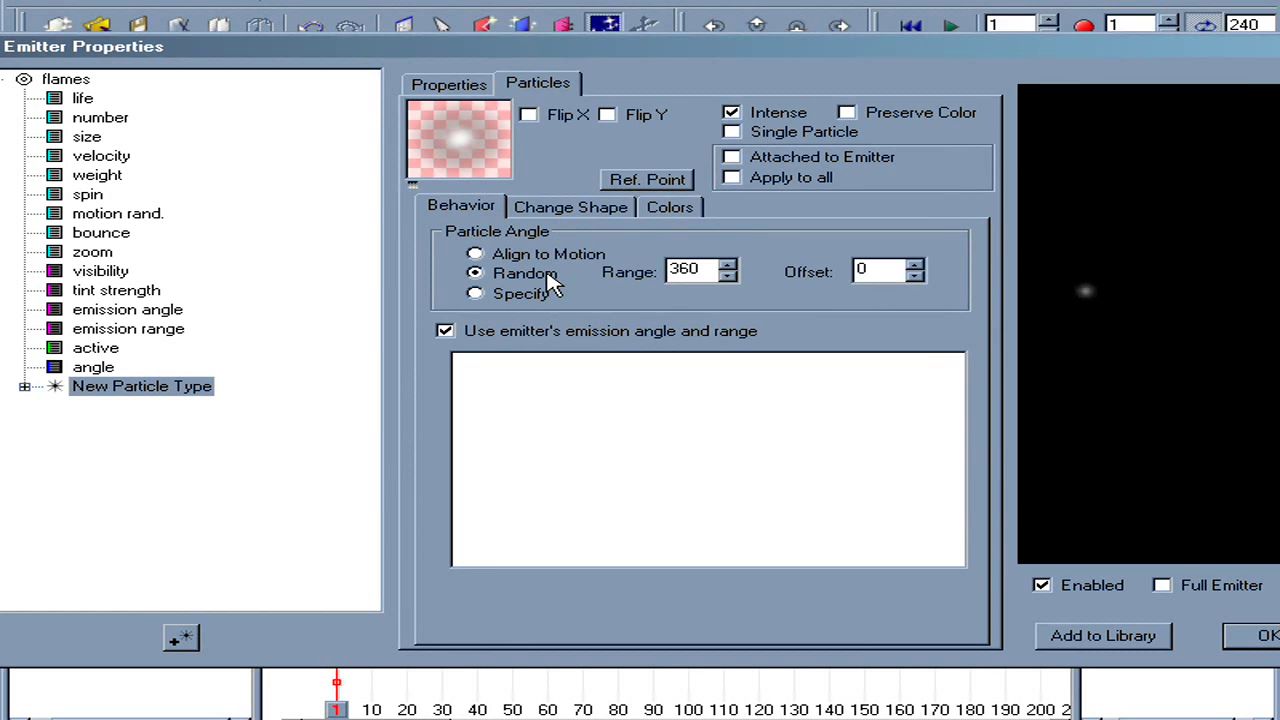
Make flameTips_0000 the active particle shape, slow its frame playback to near Off, and enable Random Start Frame.
click(597, 210)
drag(733, 345, 742, 474)
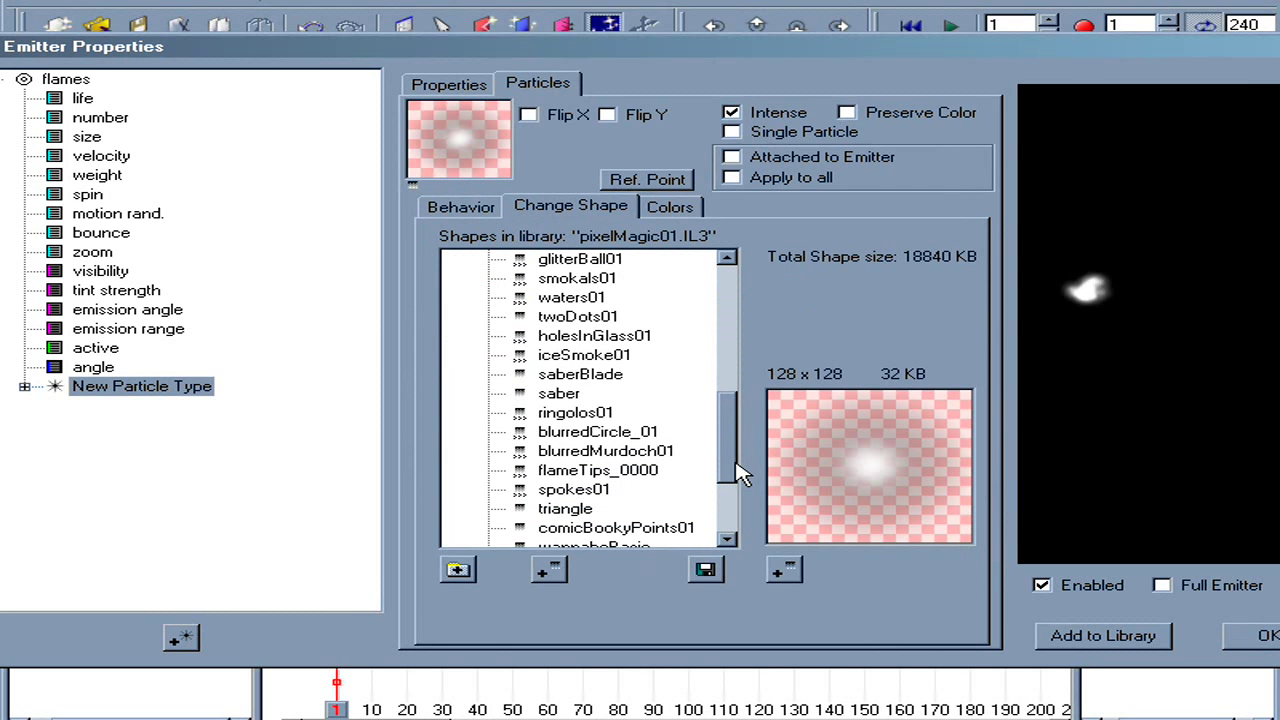
click(641, 474)
click(878, 557)
click(878, 558)
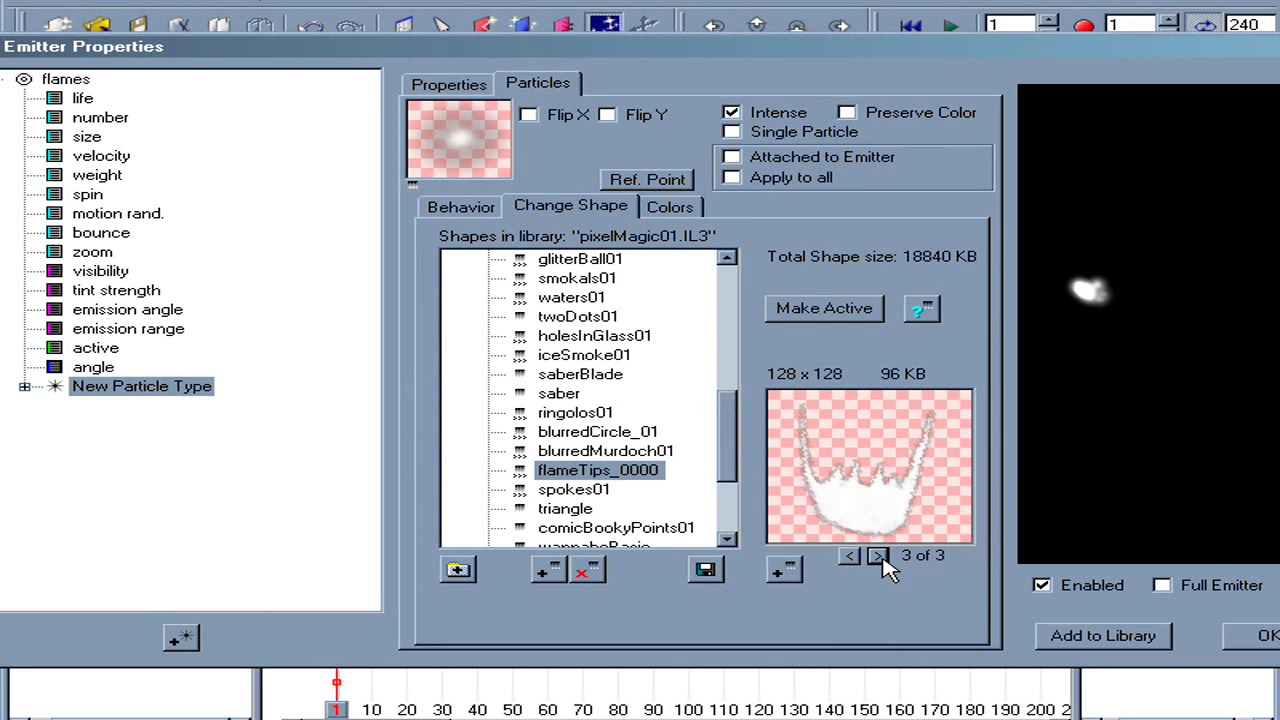
click(826, 312)
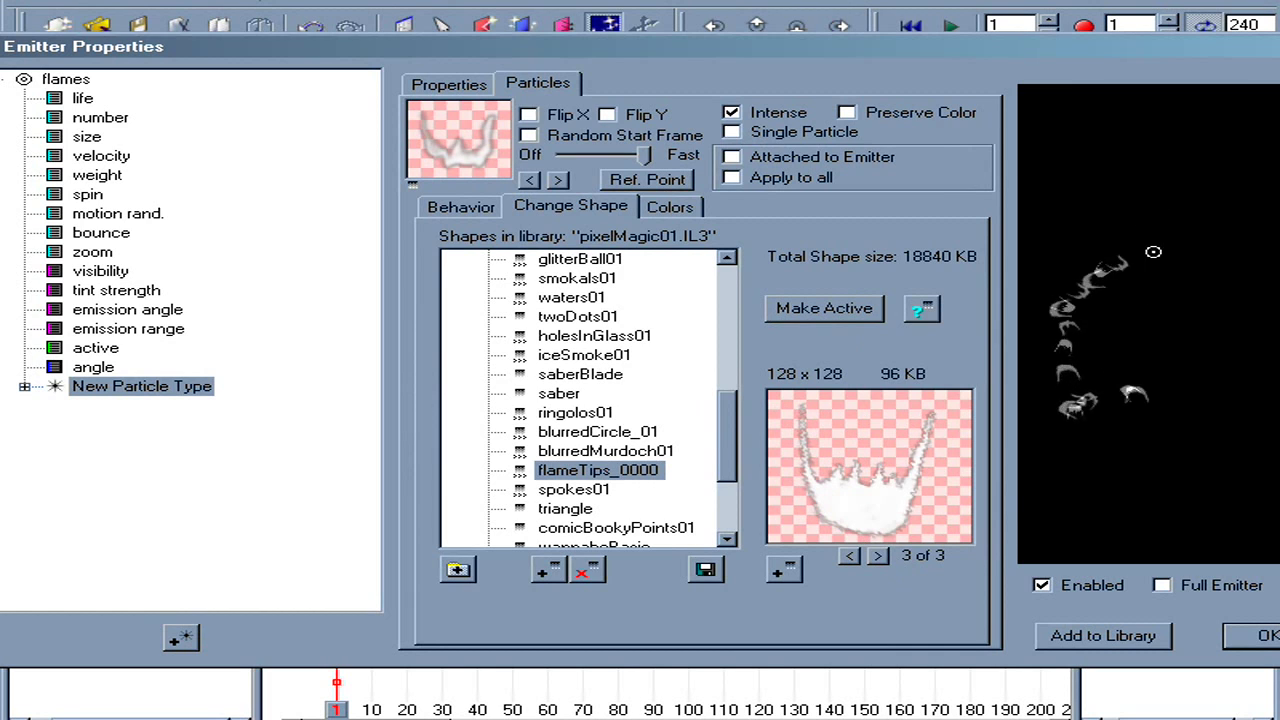
drag(645, 155, 537, 147)
click(528, 136)
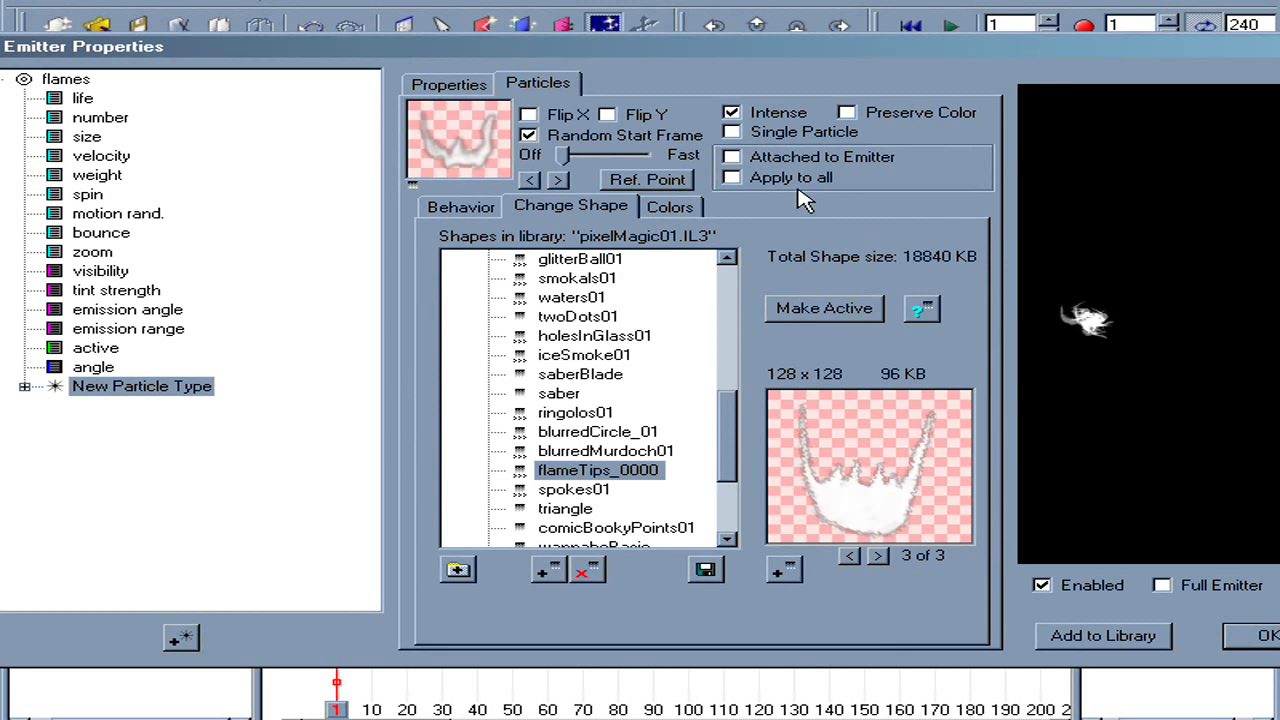
Rename the New Particle Type as flames and expand its parameters.
click(190, 388)
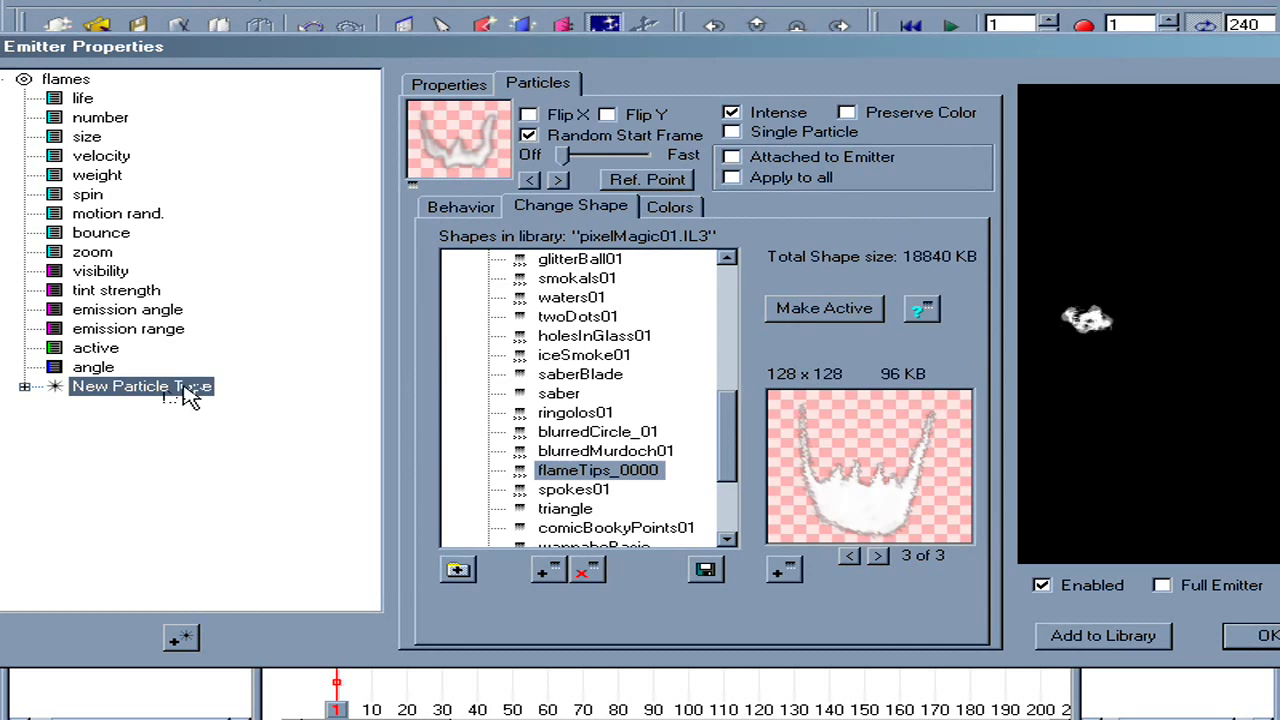
text(f)
key(Return)
click(25, 387)
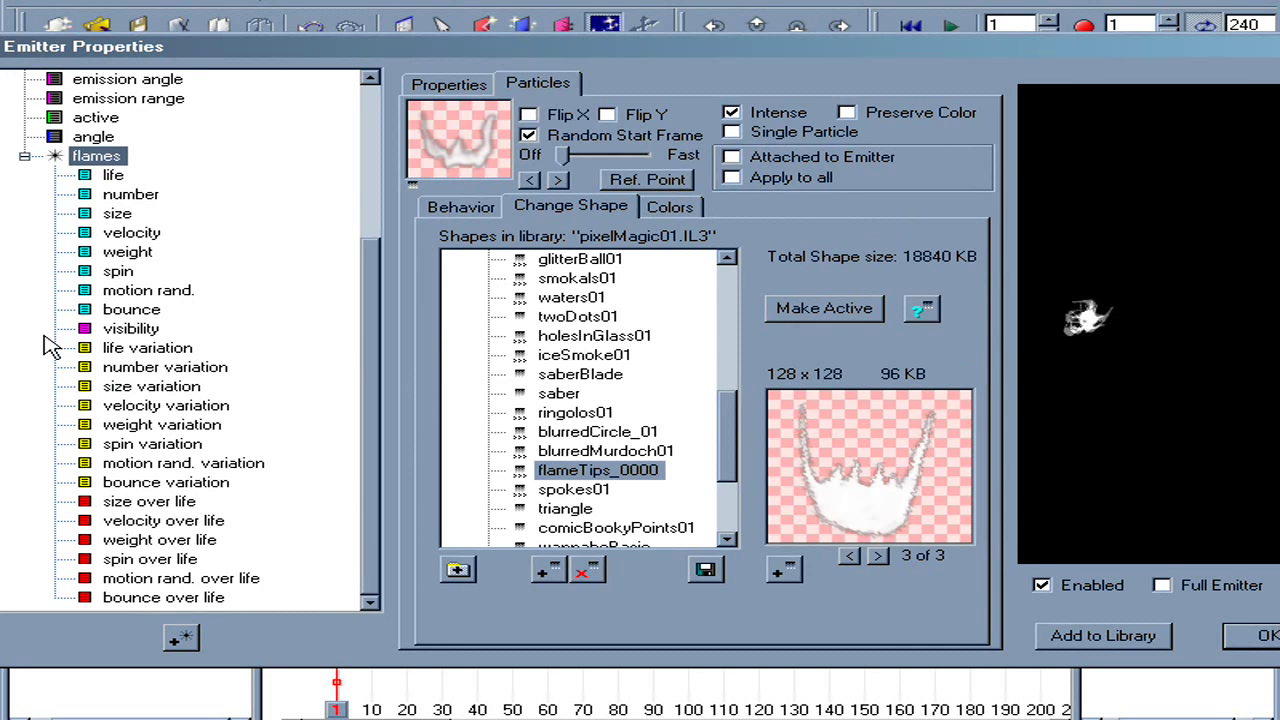
Set the flames particle's life to 22 and its life variation to 6.
click(110, 176)
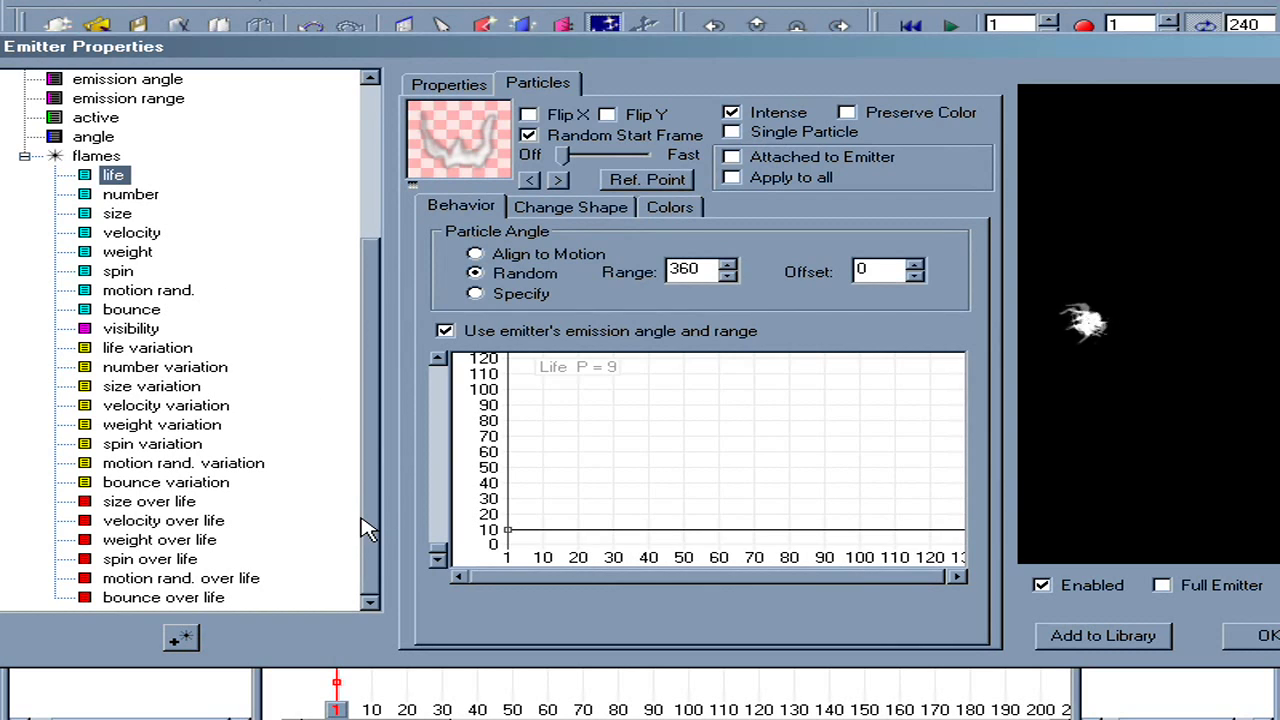
drag(508, 530, 495, 509)
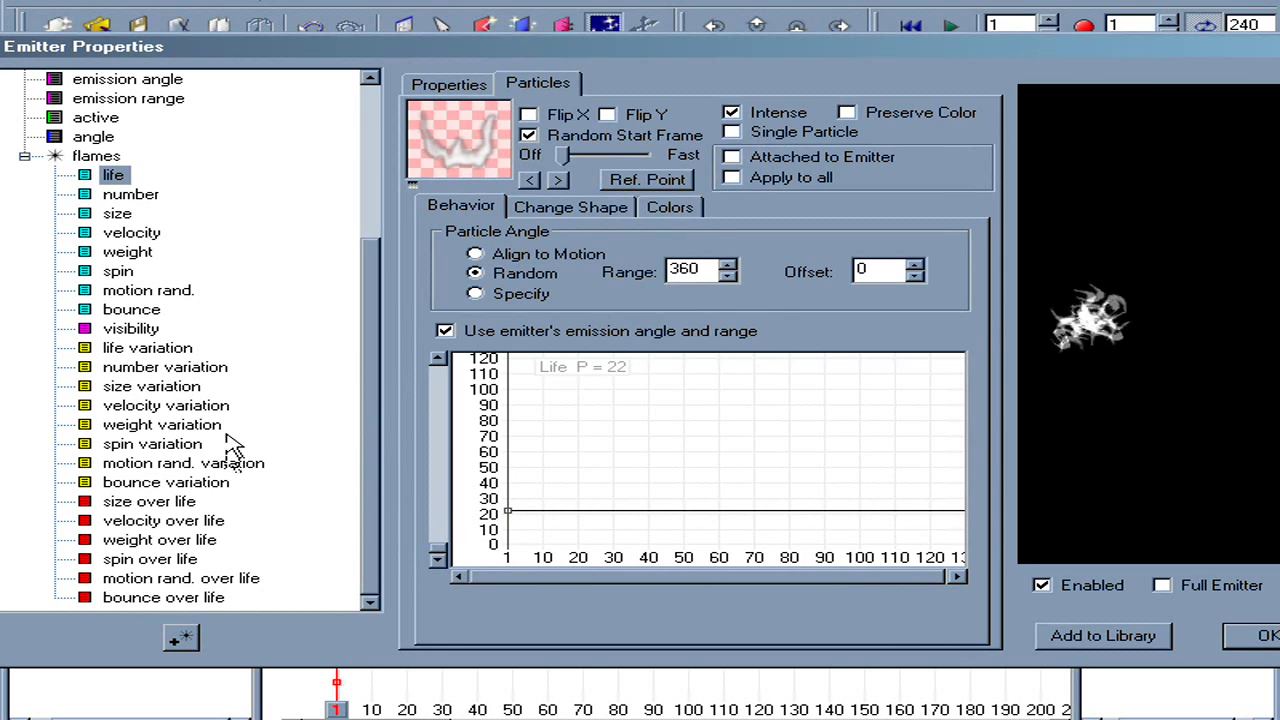
click(151, 350)
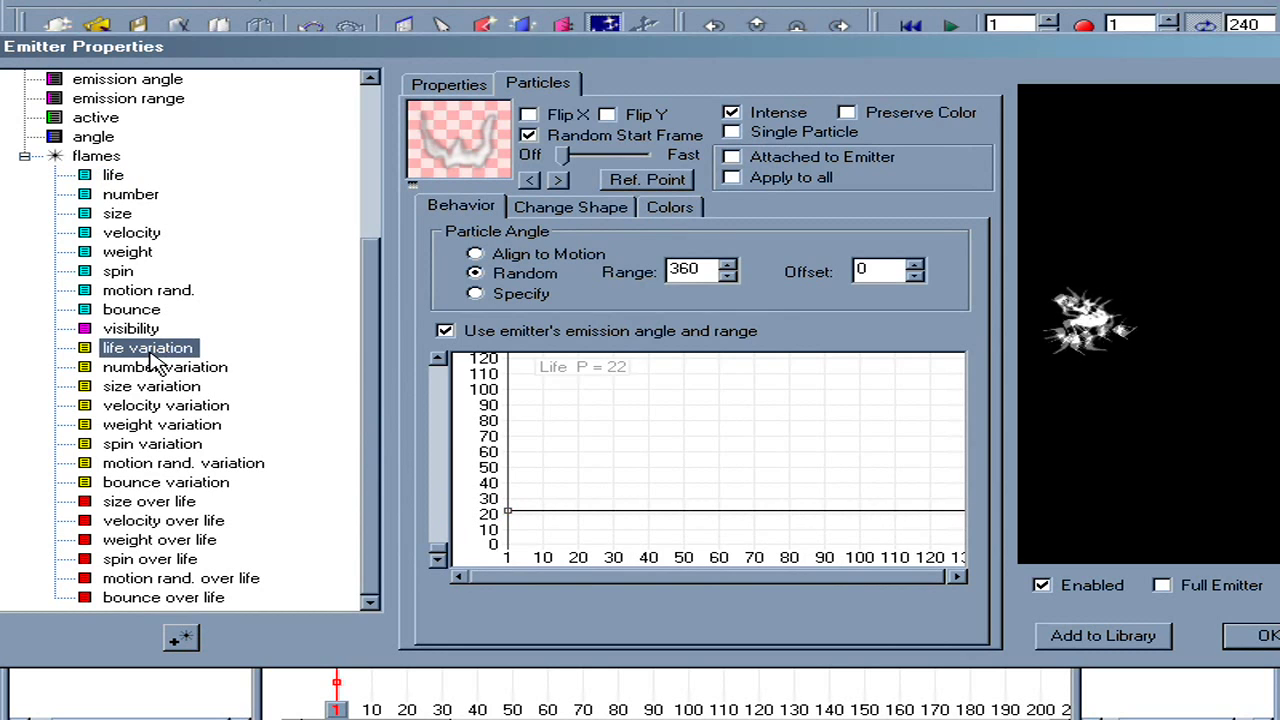
drag(508, 546, 501, 532)
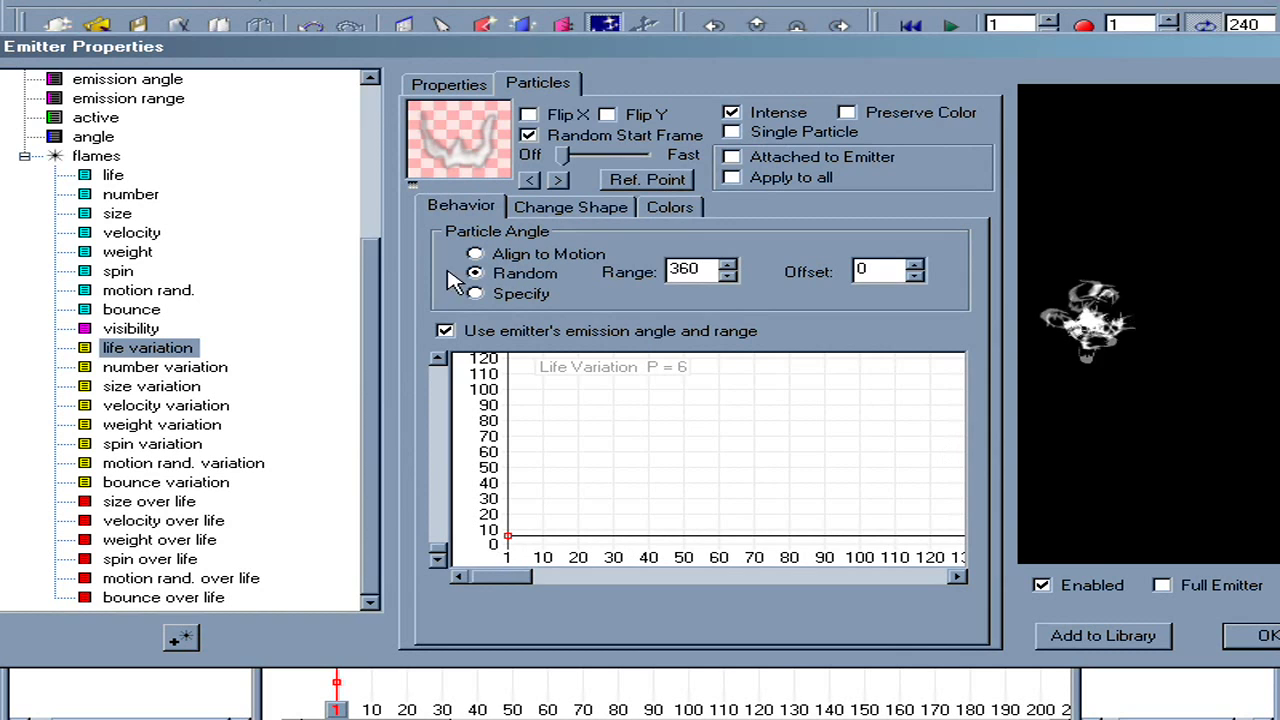
Raise the flames particle's number to 99 and its number variation to 13.
click(118, 200)
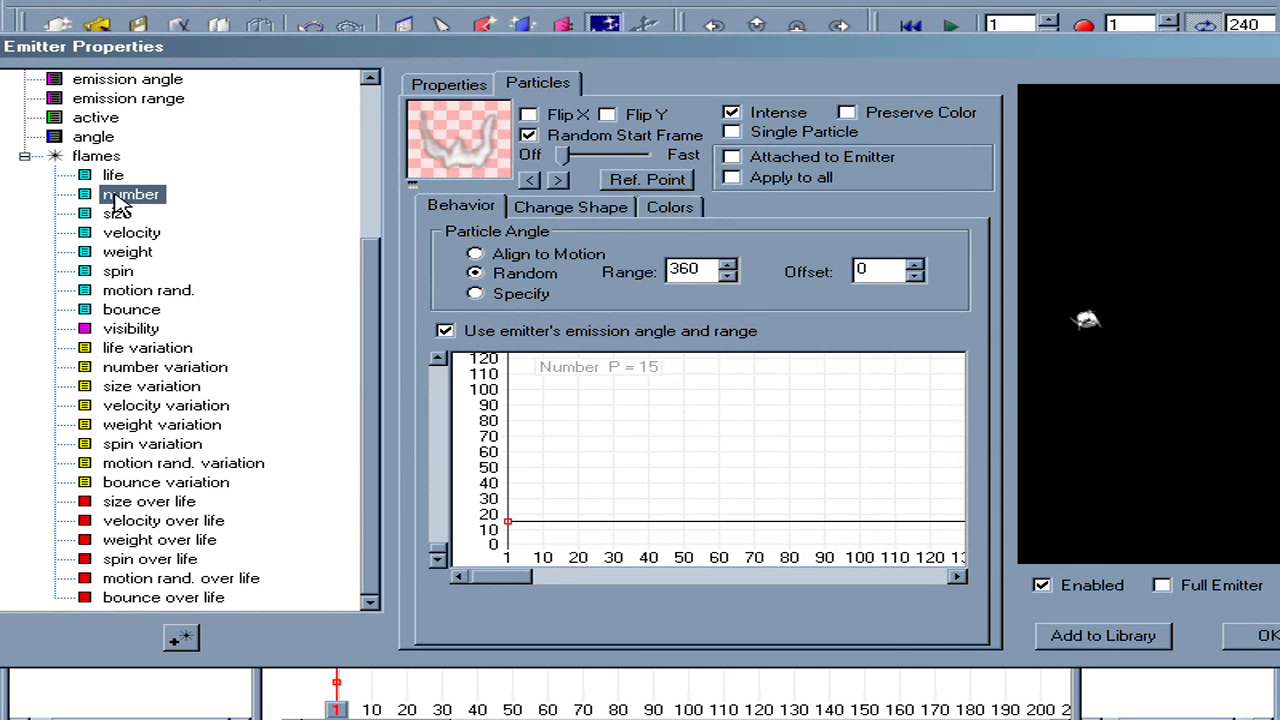
drag(520, 530, 455, 389)
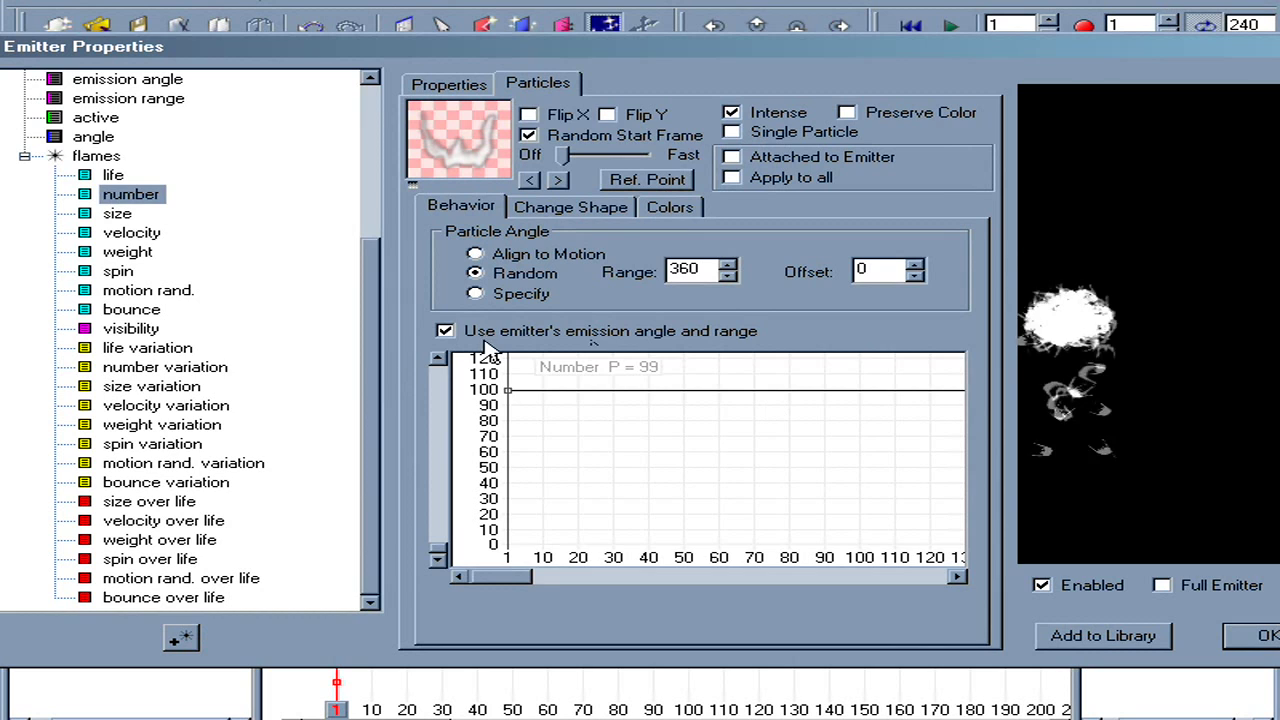
click(165, 367)
drag(512, 550, 495, 524)
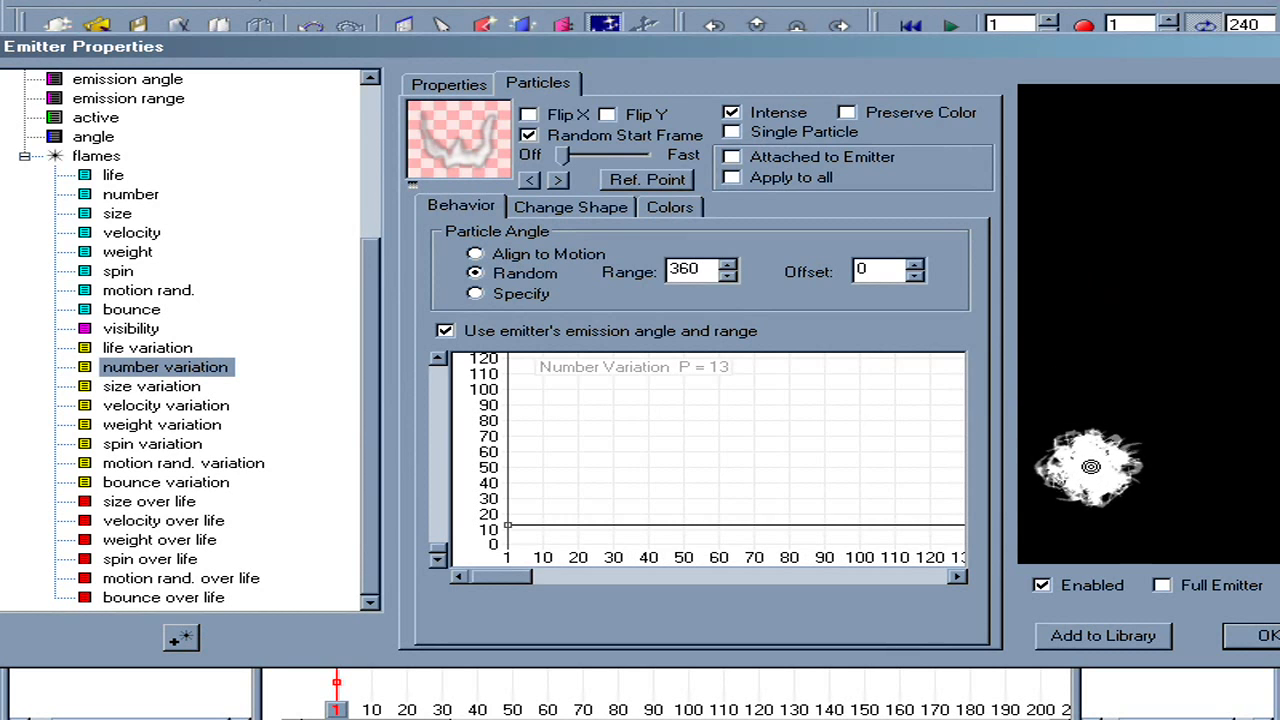
Set the flames particle's size to 49 and its size variation to 11.
click(117, 214)
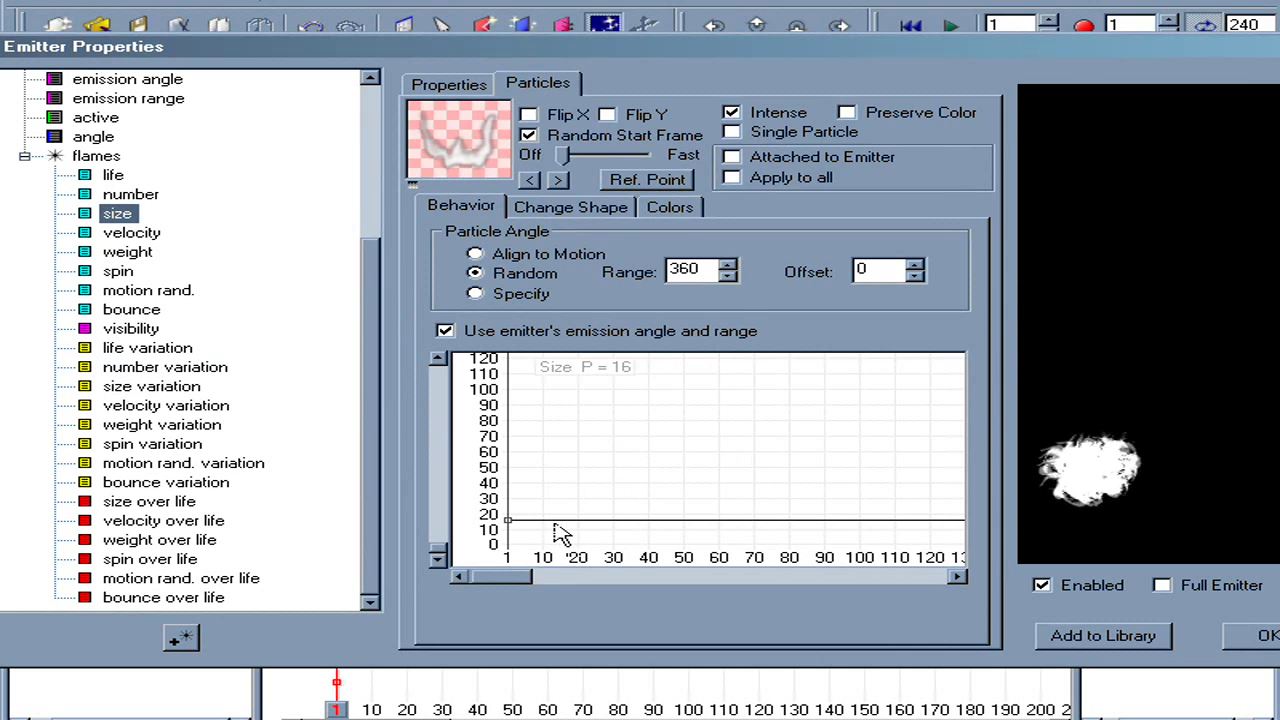
drag(511, 521, 500, 468)
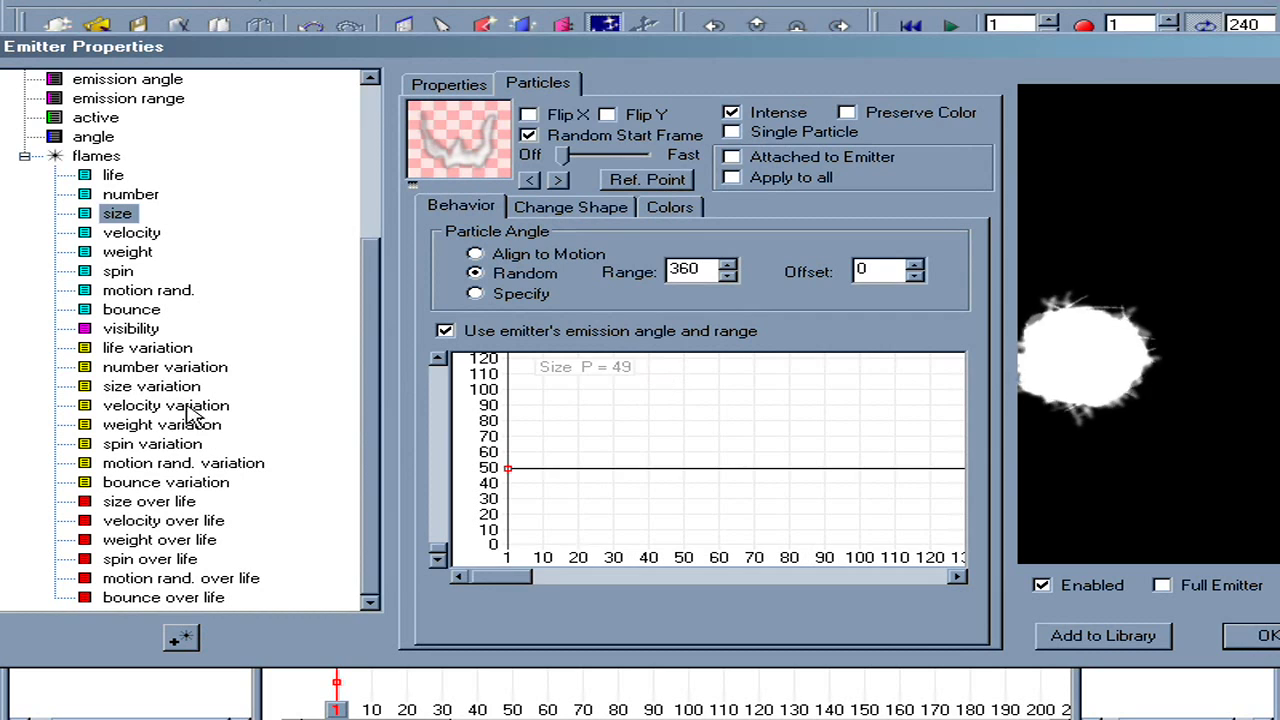
click(160, 386)
drag(515, 555, 500, 521)
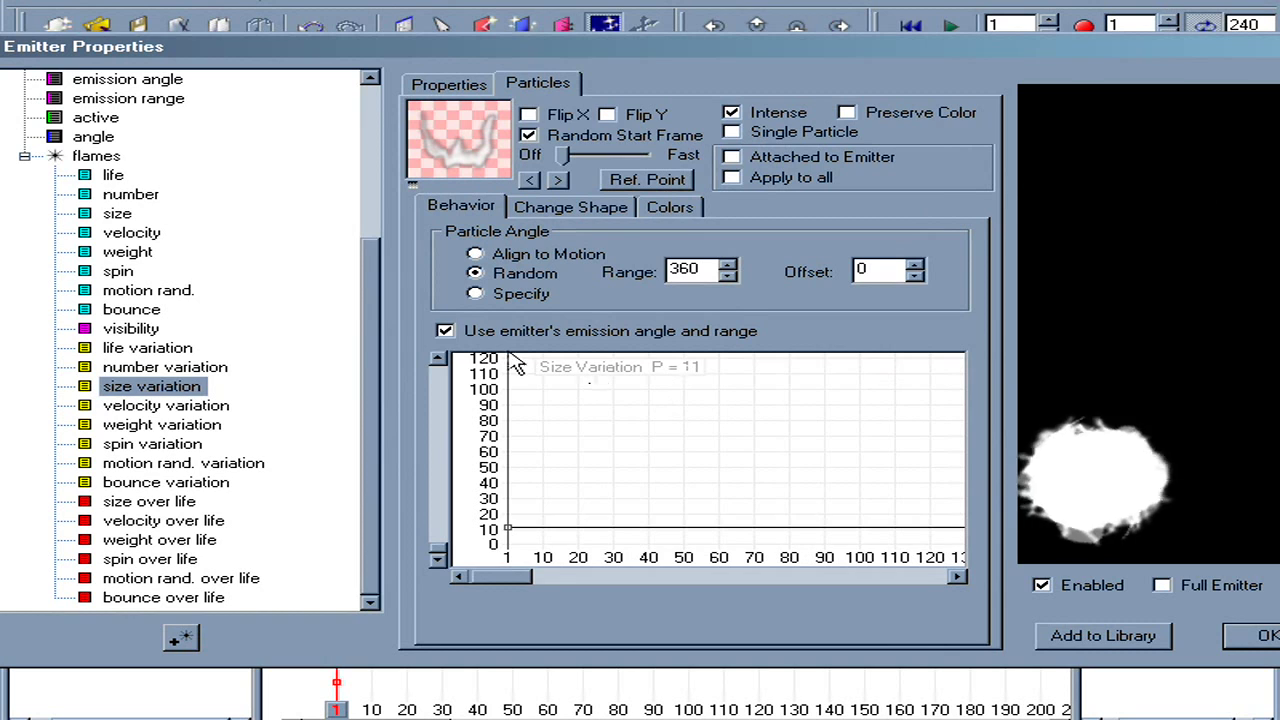
Set the flames particle's velocity to 14 and move the emitter around in the preview to check it.
click(138, 236)
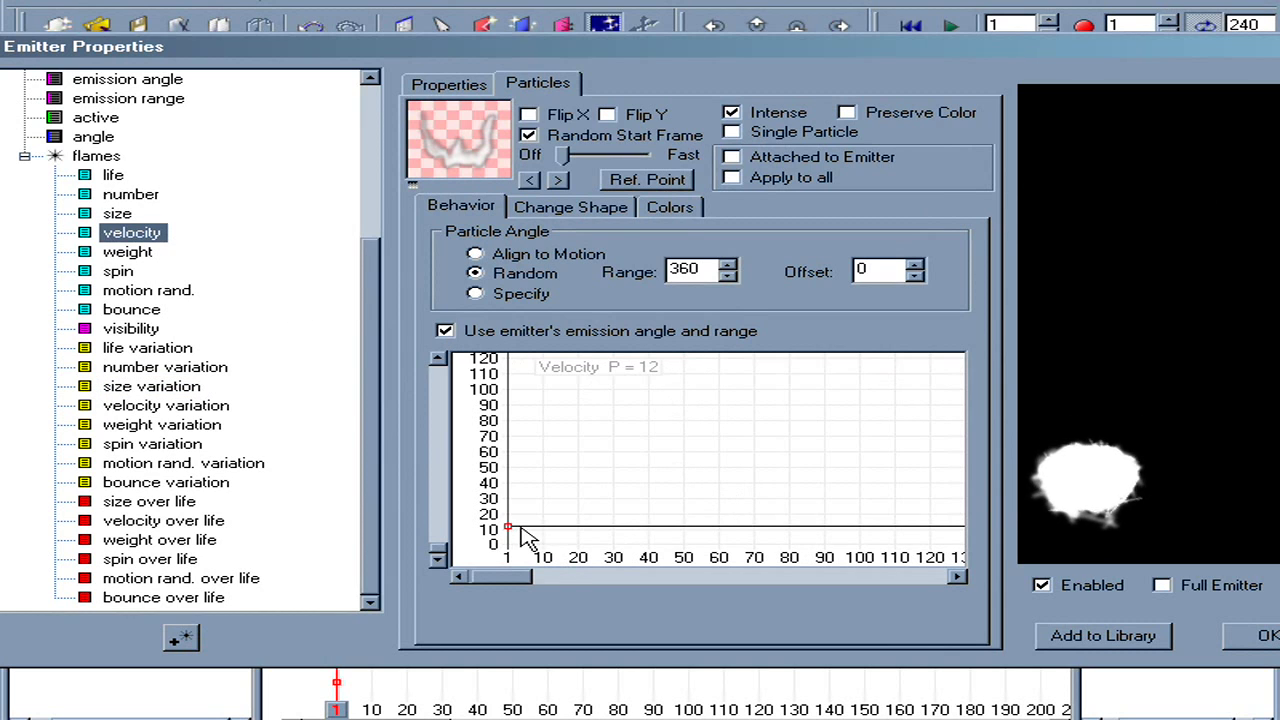
drag(510, 526, 507, 521)
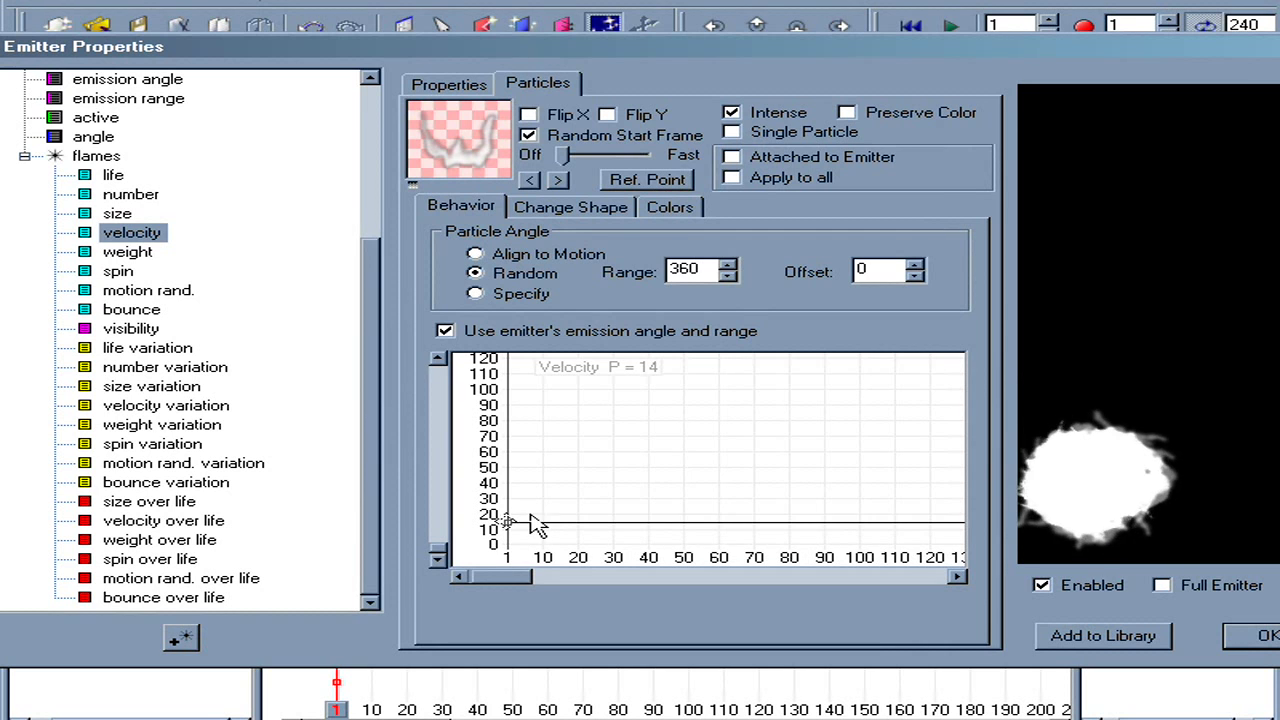
drag(1051, 449, 1118, 447)
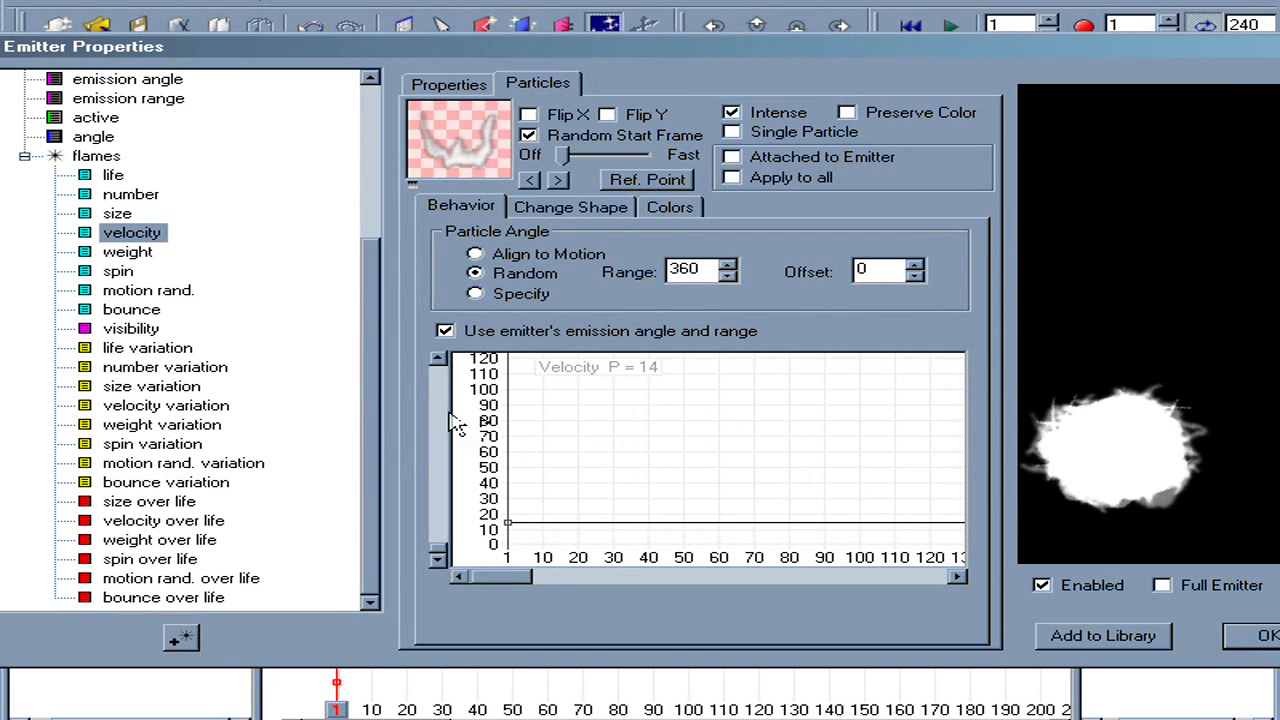
Set the flames particle's weight to -47 and its weight variation to 6, checking the rise in the preview.
click(130, 253)
drag(514, 555, 462, 520)
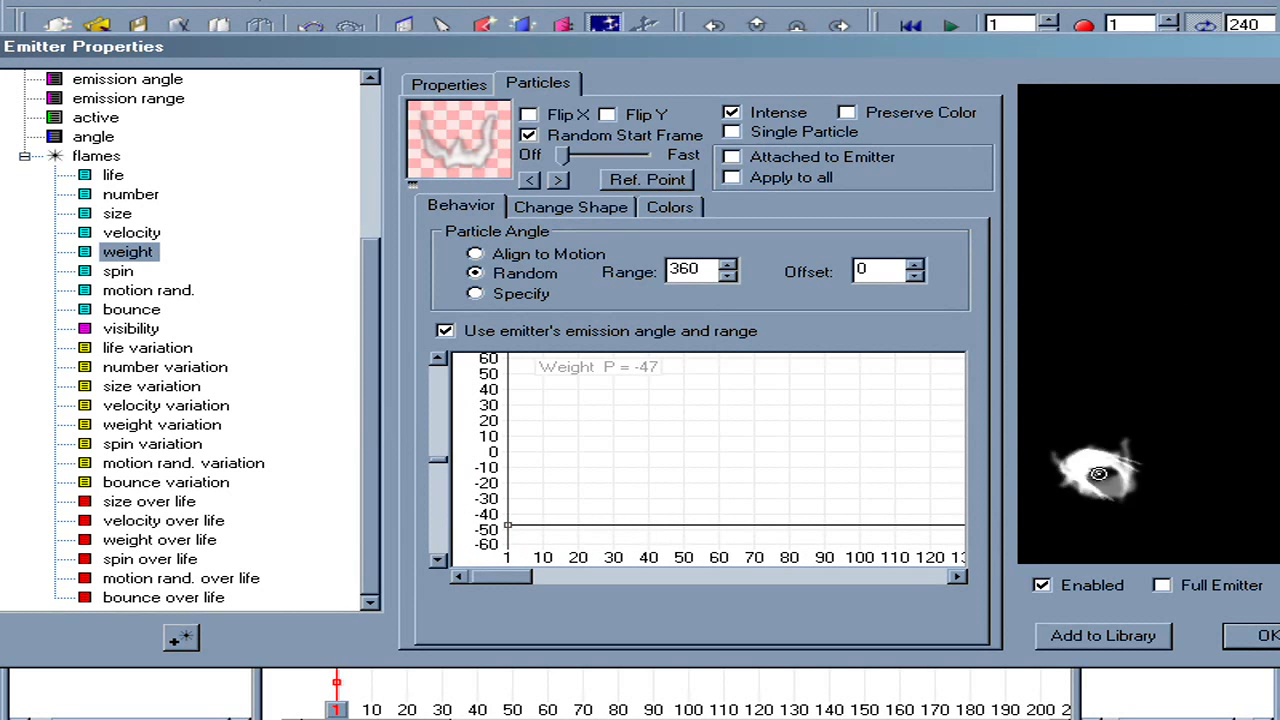
mouse_move(1119, 458)
mouse_down()
mouse_move(1070, 430)
mouse_move(1084, 431)
mouse_up()
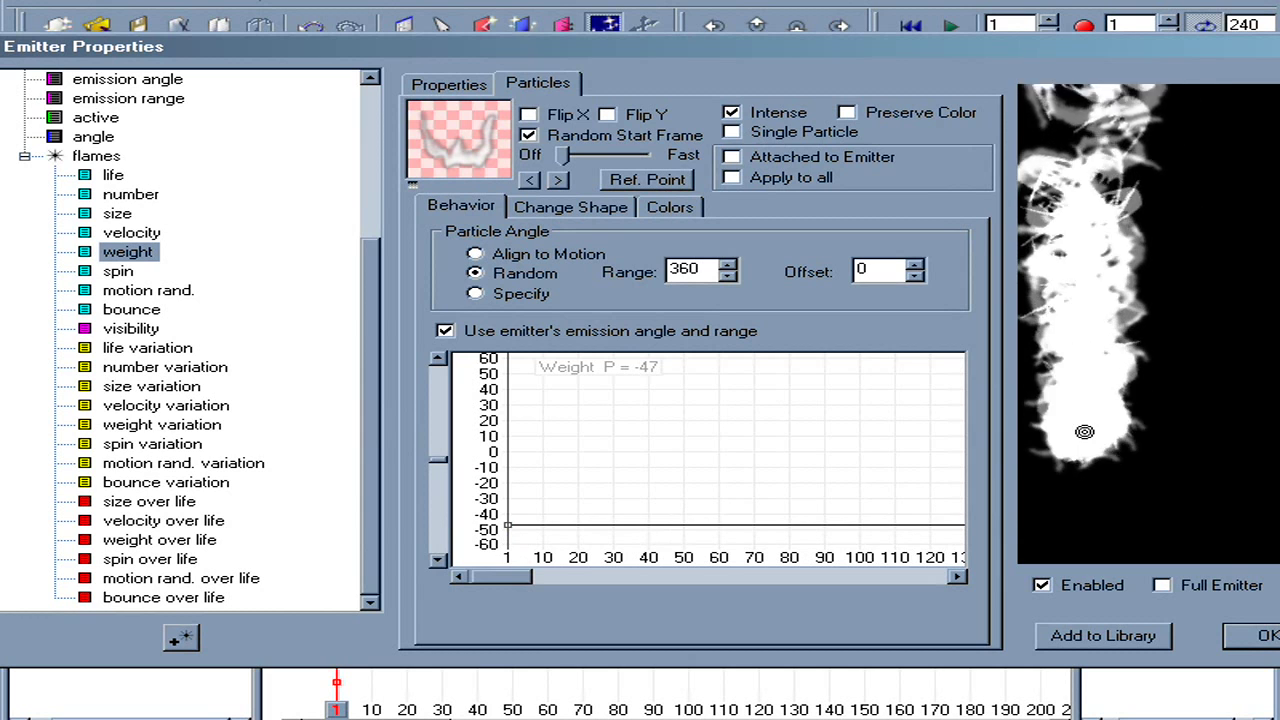
click(160, 425)
drag(507, 543, 502, 535)
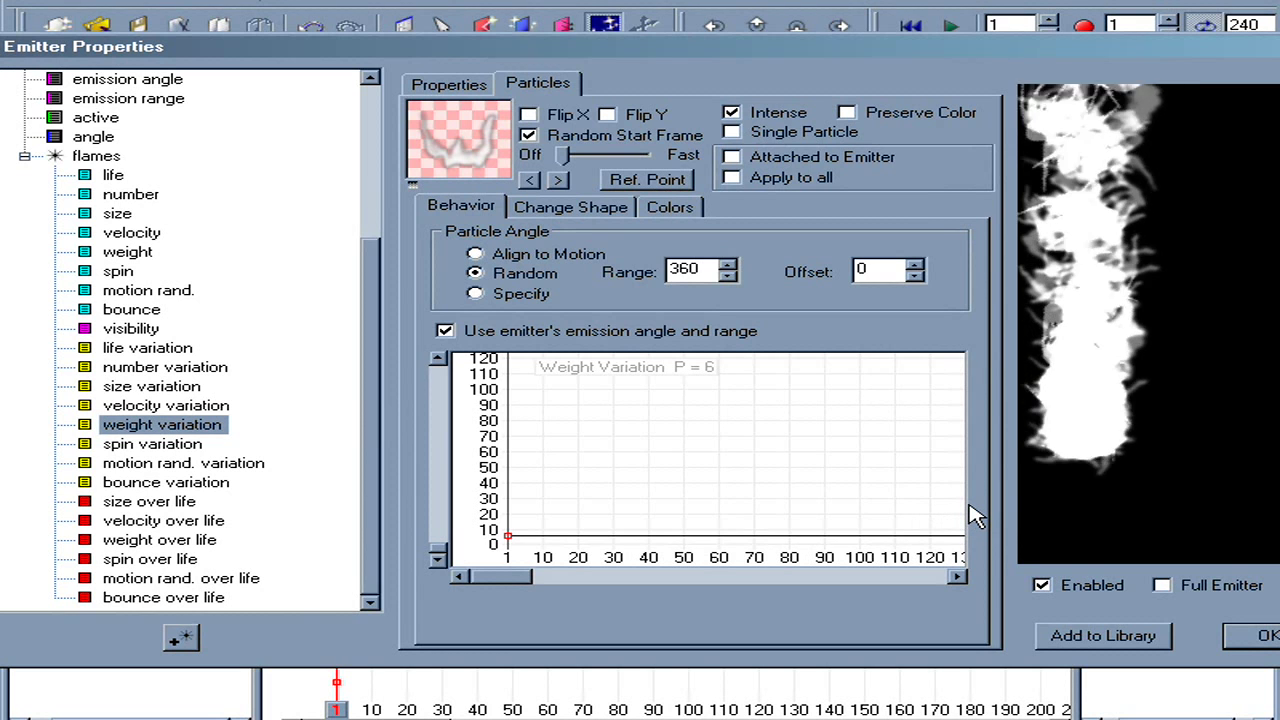
Set the flames particle's spin variation to 80 and its motion randomness to 13.
click(118, 272)
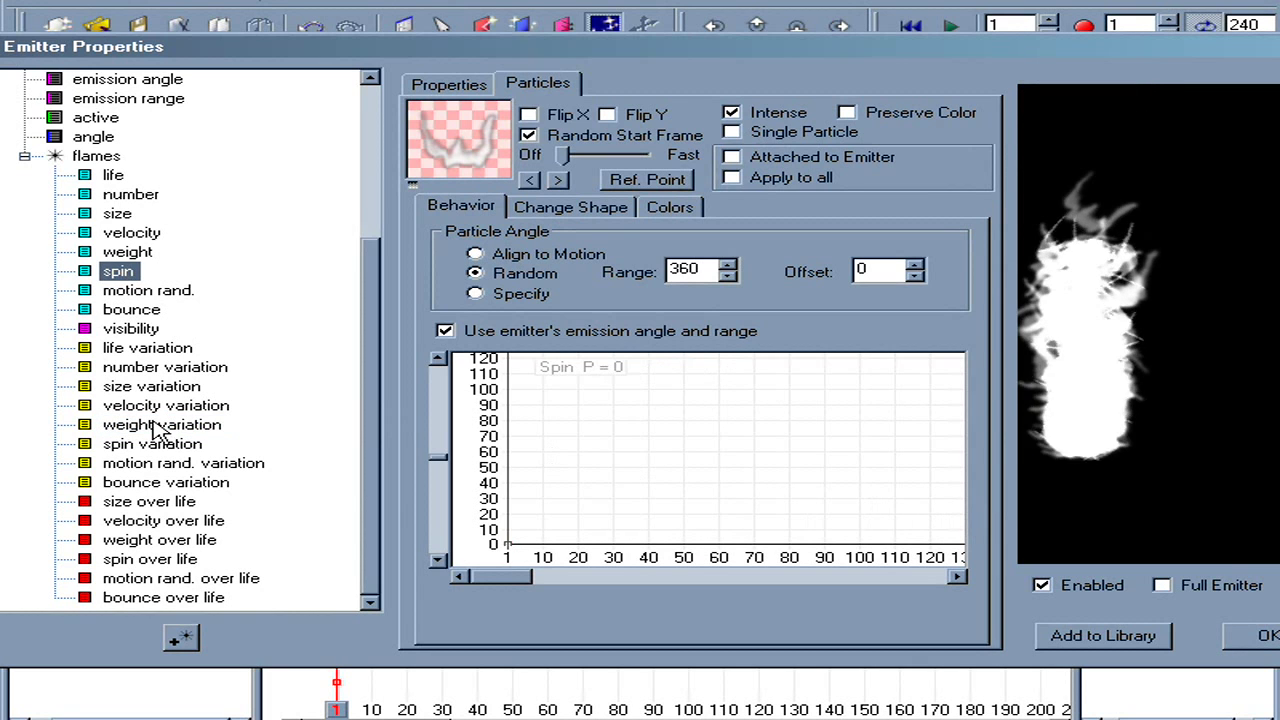
click(172, 450)
drag(506, 543, 434, 418)
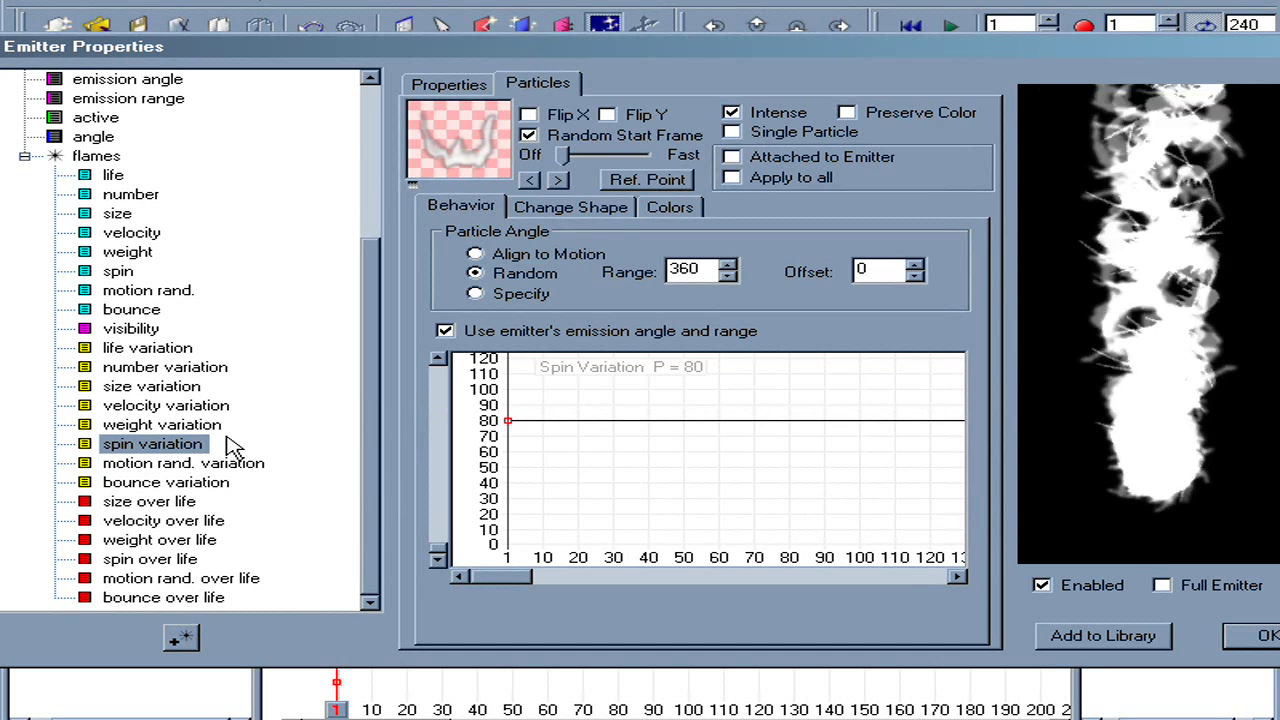
click(148, 290)
drag(505, 538, 495, 525)
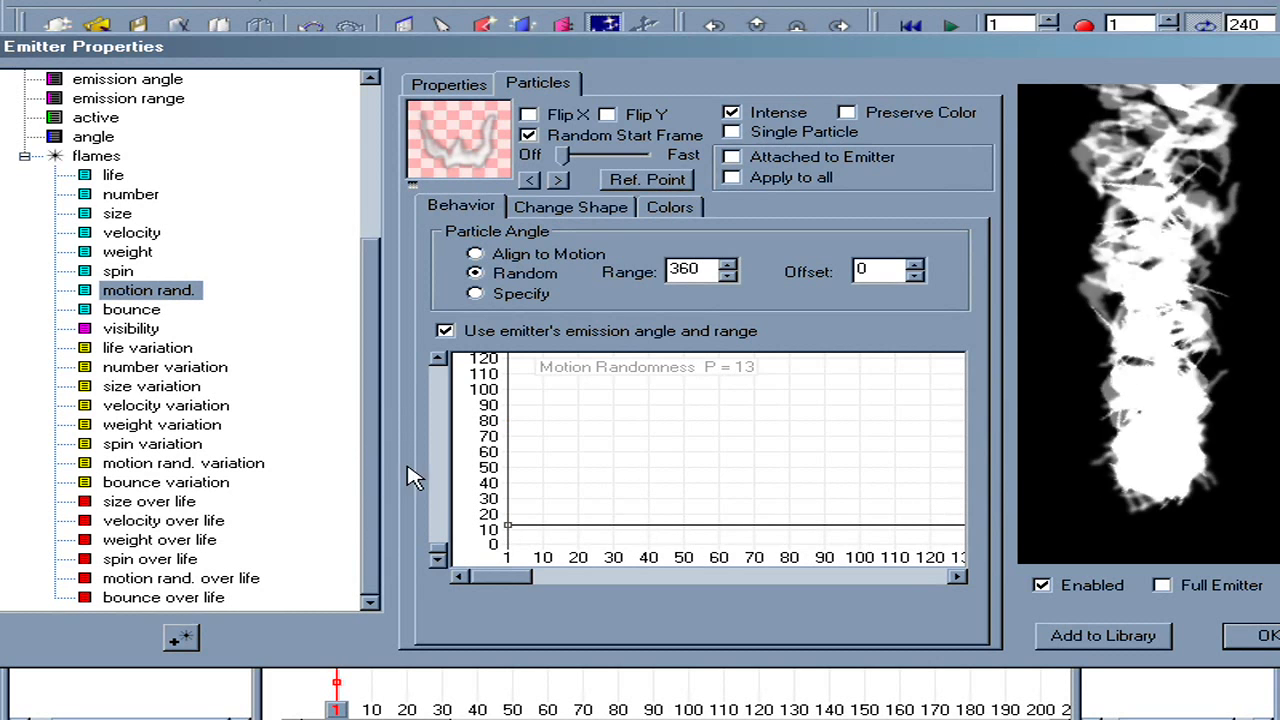
Shape the flames particle's size over life as a smooth curve peaking near 140% at about 0.3 and ending at about 20%.
click(160, 505)
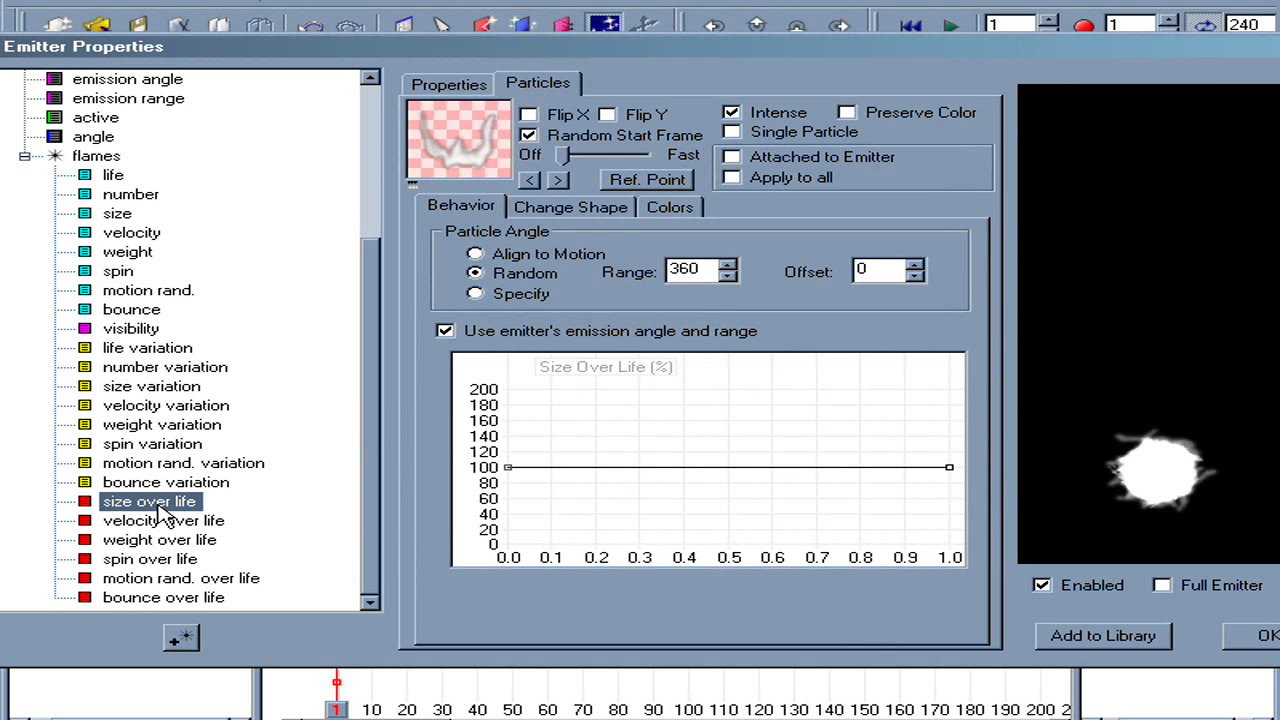
drag(642, 467, 649, 437)
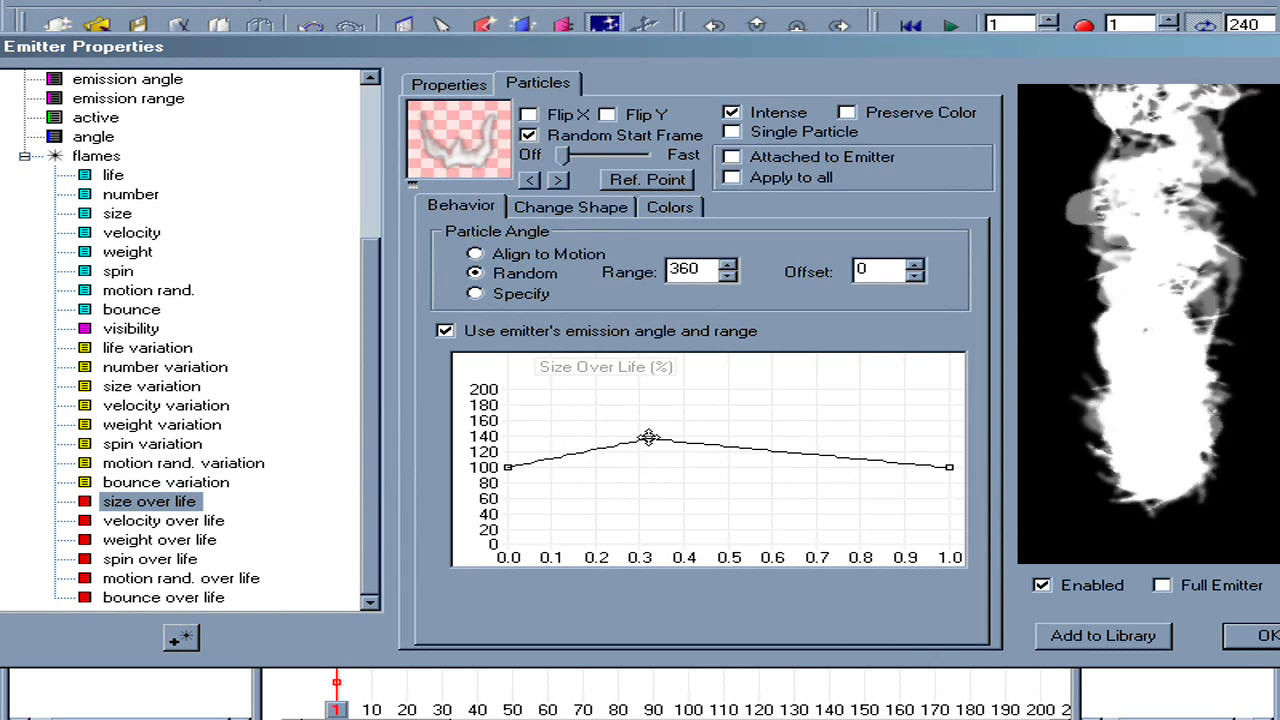
click(649, 437)
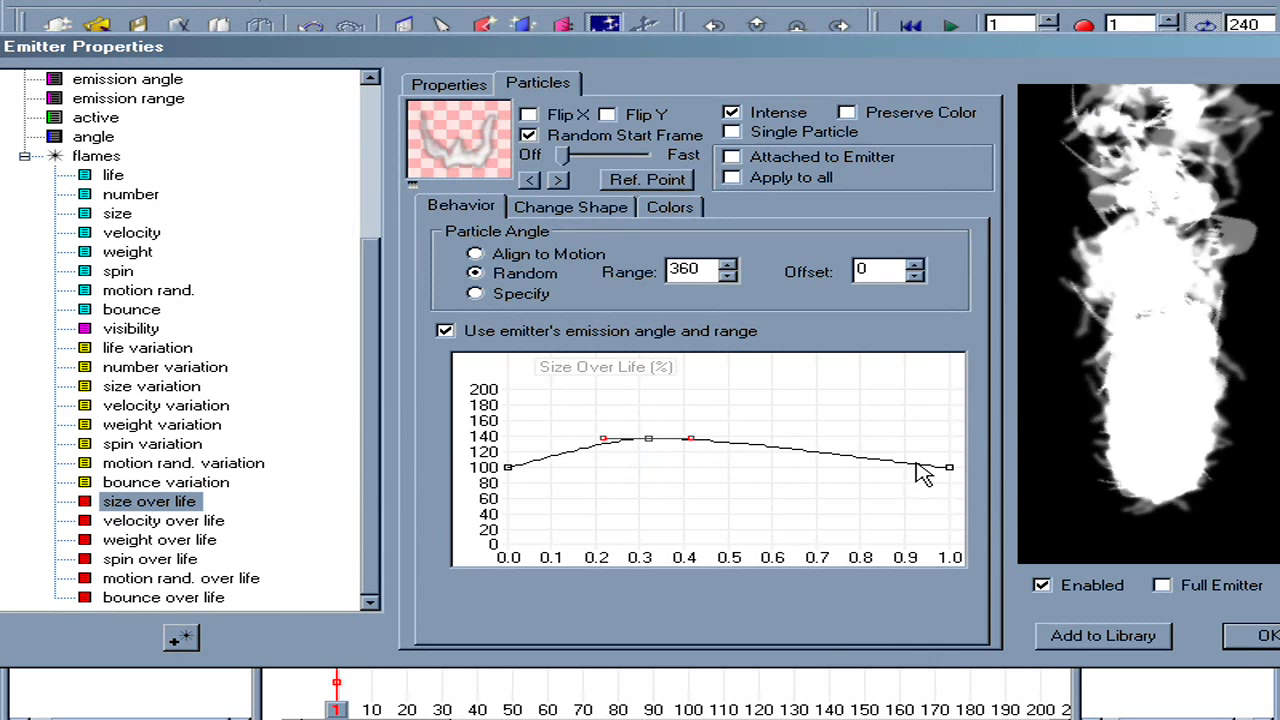
drag(948, 470, 950, 529)
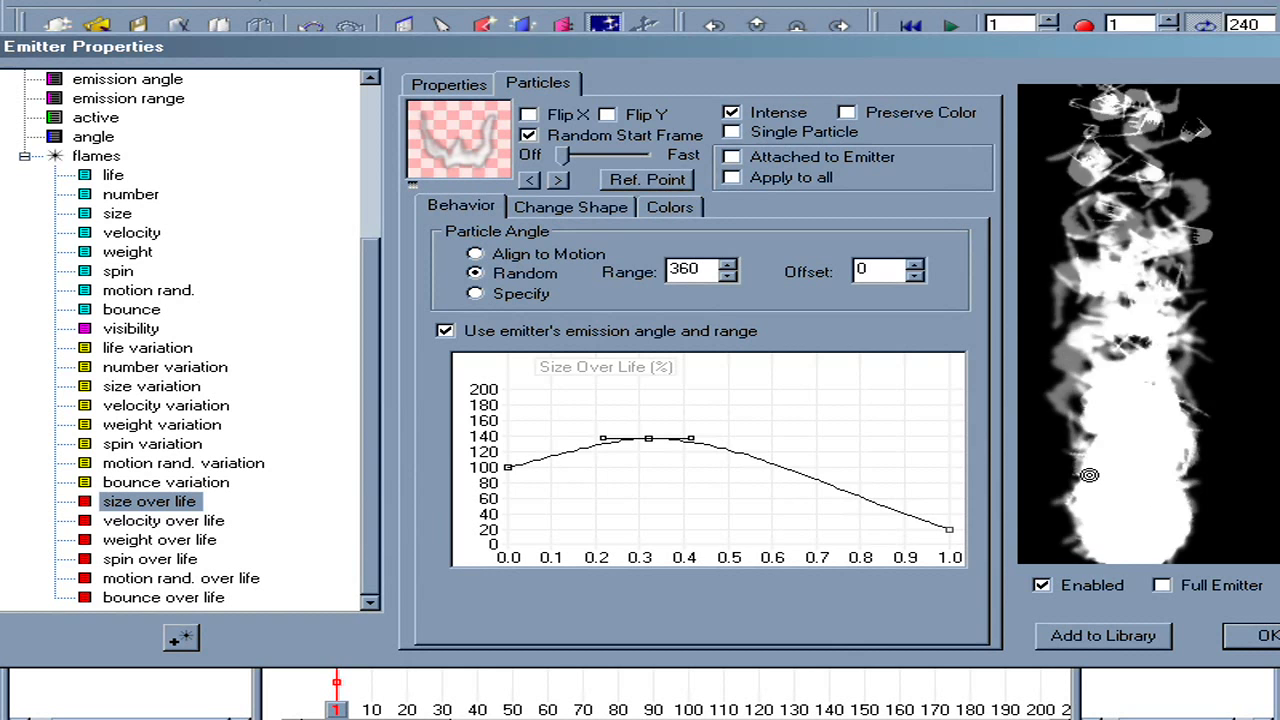
Shape the flames particle's velocity over life as a repeating zigzag alternating between about 100% and 60%.
click(146, 521)
drag(543, 467, 562, 497)
drag(630, 466, 688, 467)
drag(729, 467, 907, 497)
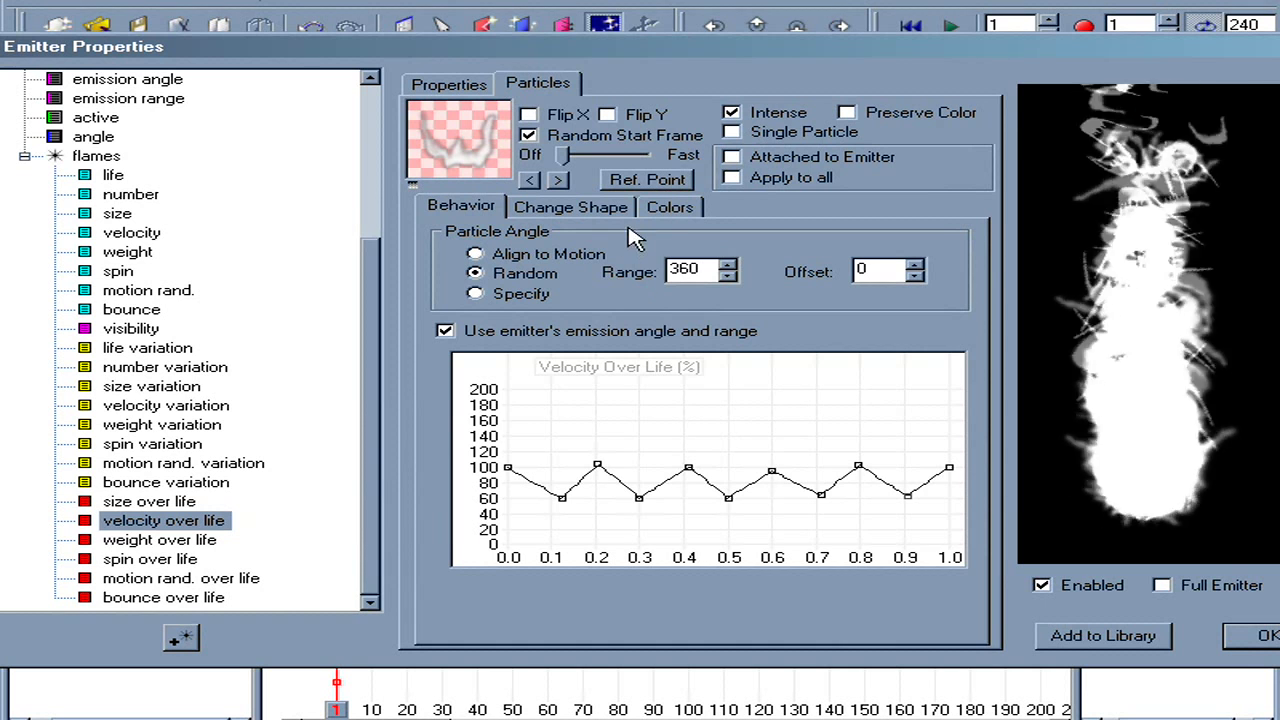
Give the particle a full transparency gradient, black at birth, white from about 10% to 88% of life, and black at the end.
click(660, 210)
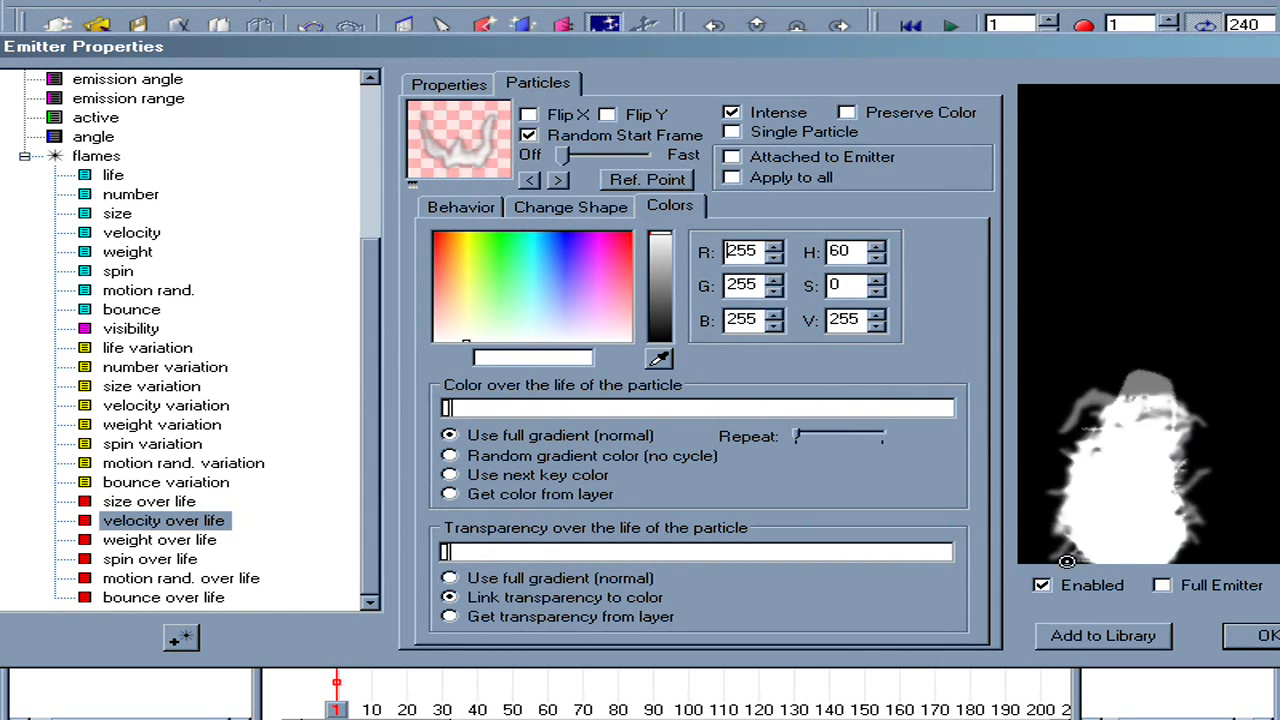
click(475, 579)
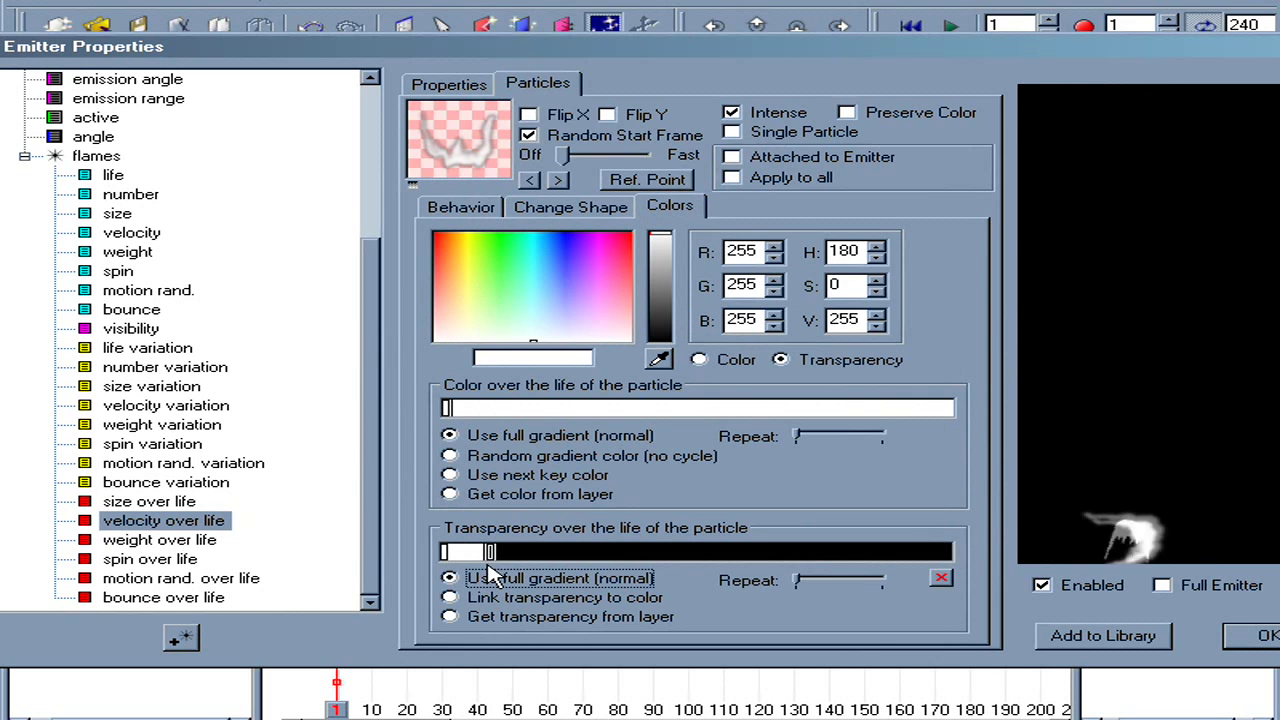
click(659, 339)
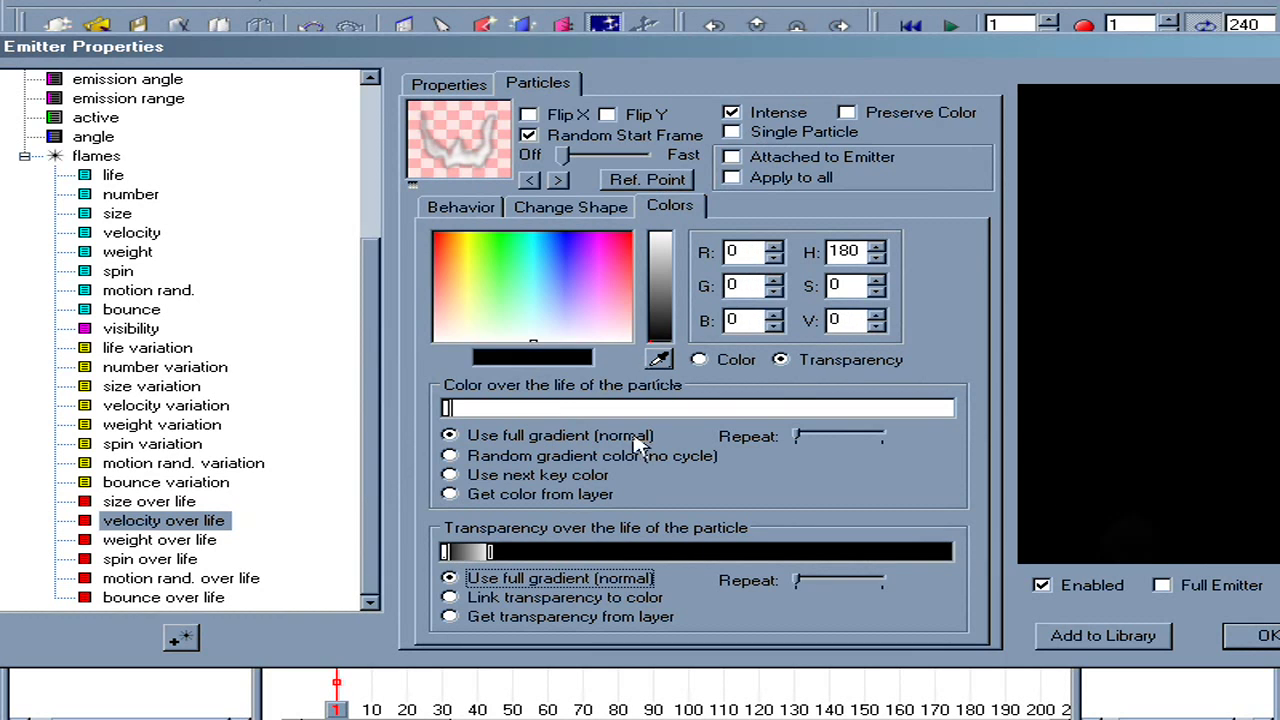
drag(540, 568, 949, 560)
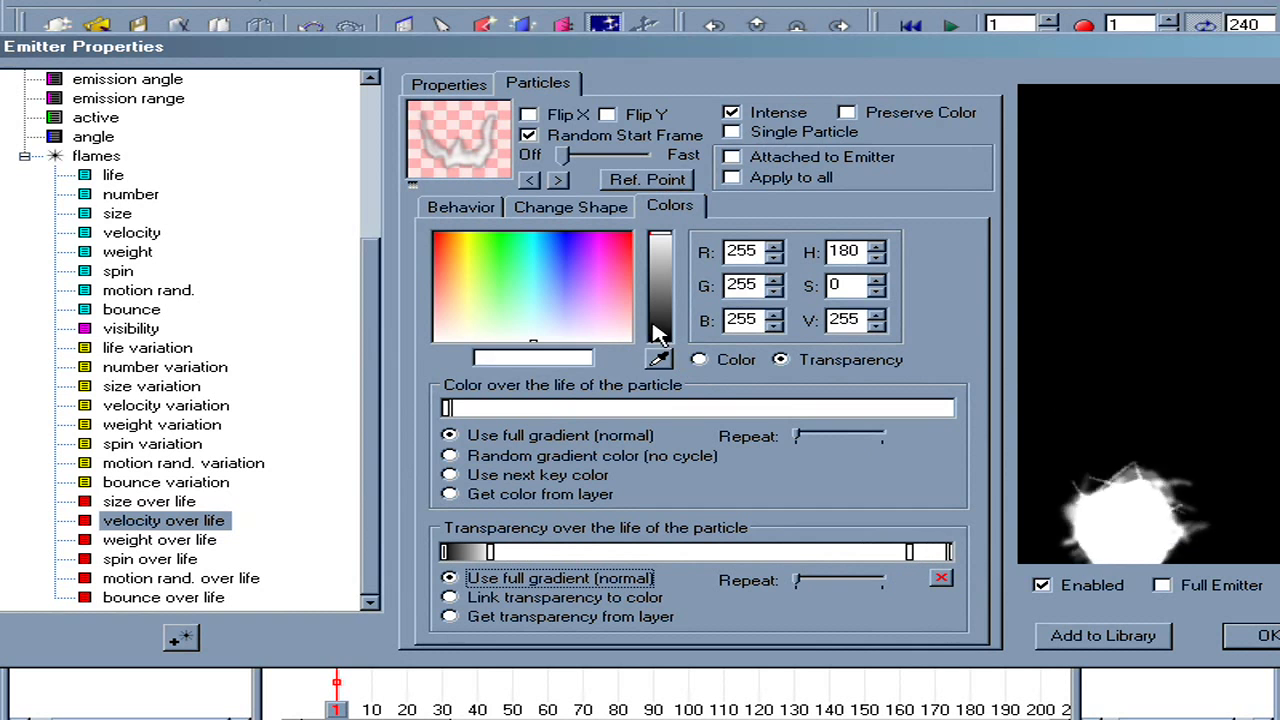
click(659, 336)
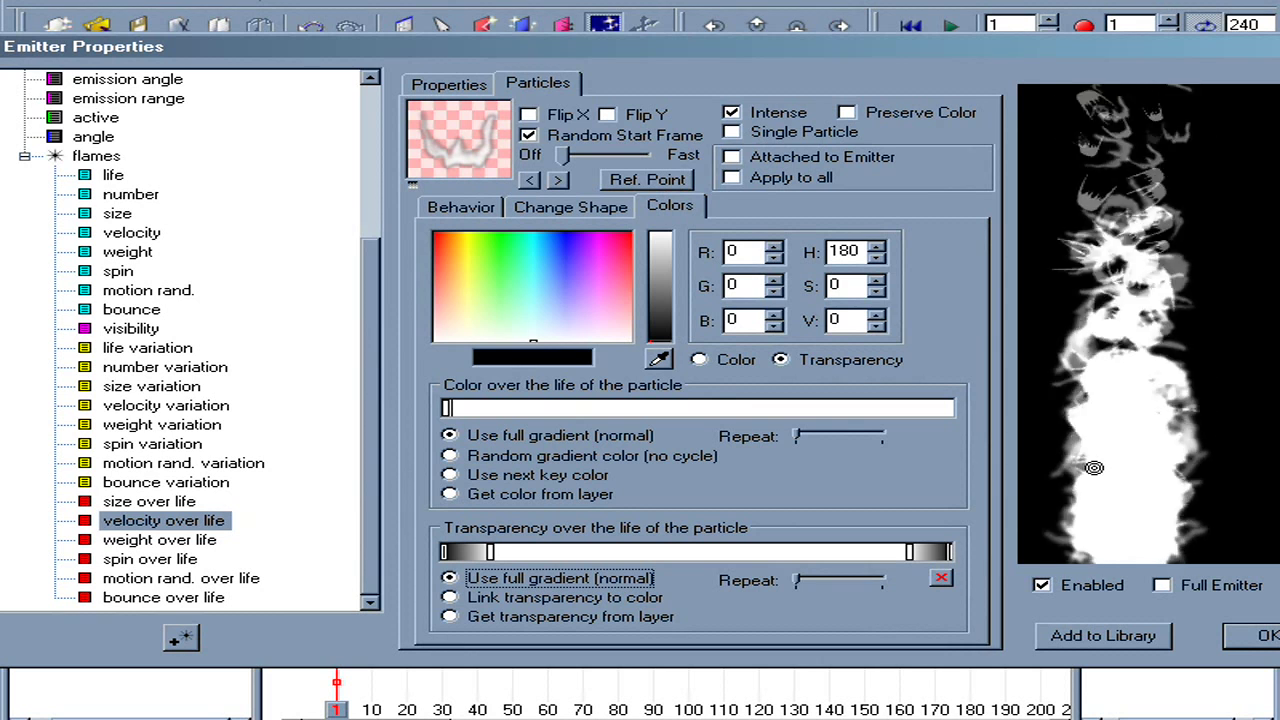
click(909, 552)
drag(909, 552, 893, 552)
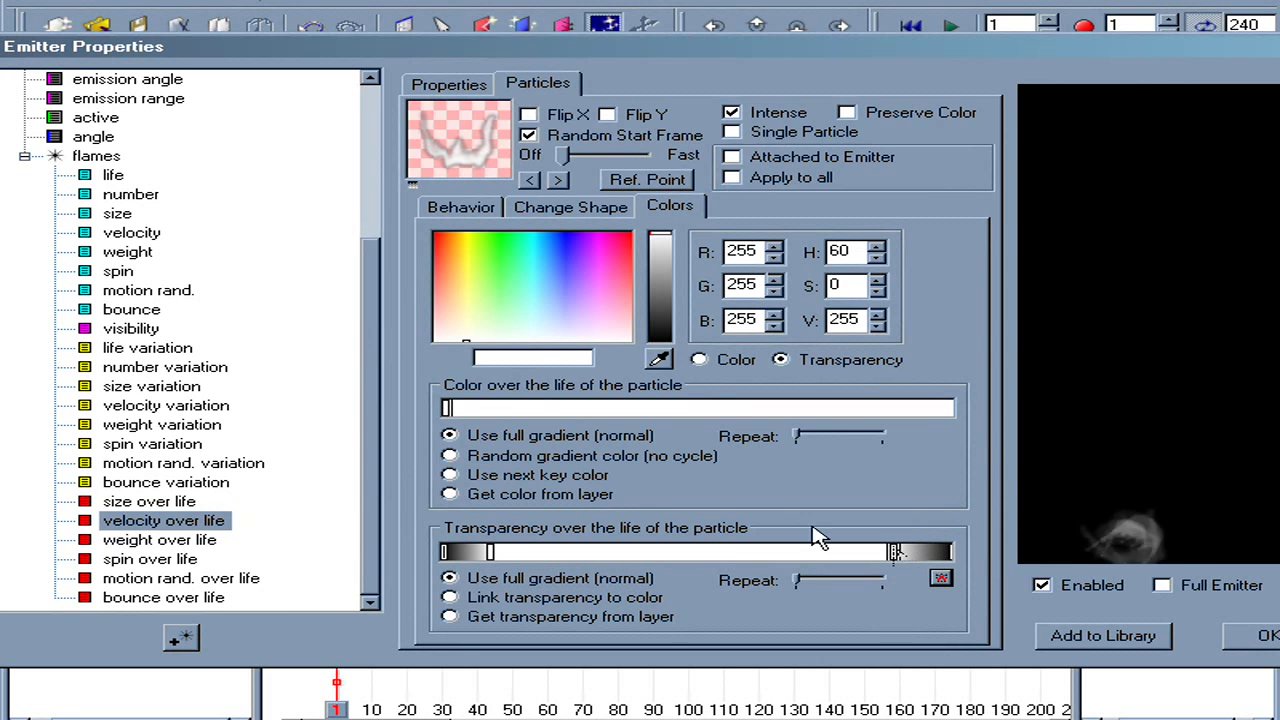
Color the particle over its life with oranges: RGB 255,163,93 at the start, 255,133,71 near the middle and 255,119,65 at the end.
drag(468, 345, 447, 272)
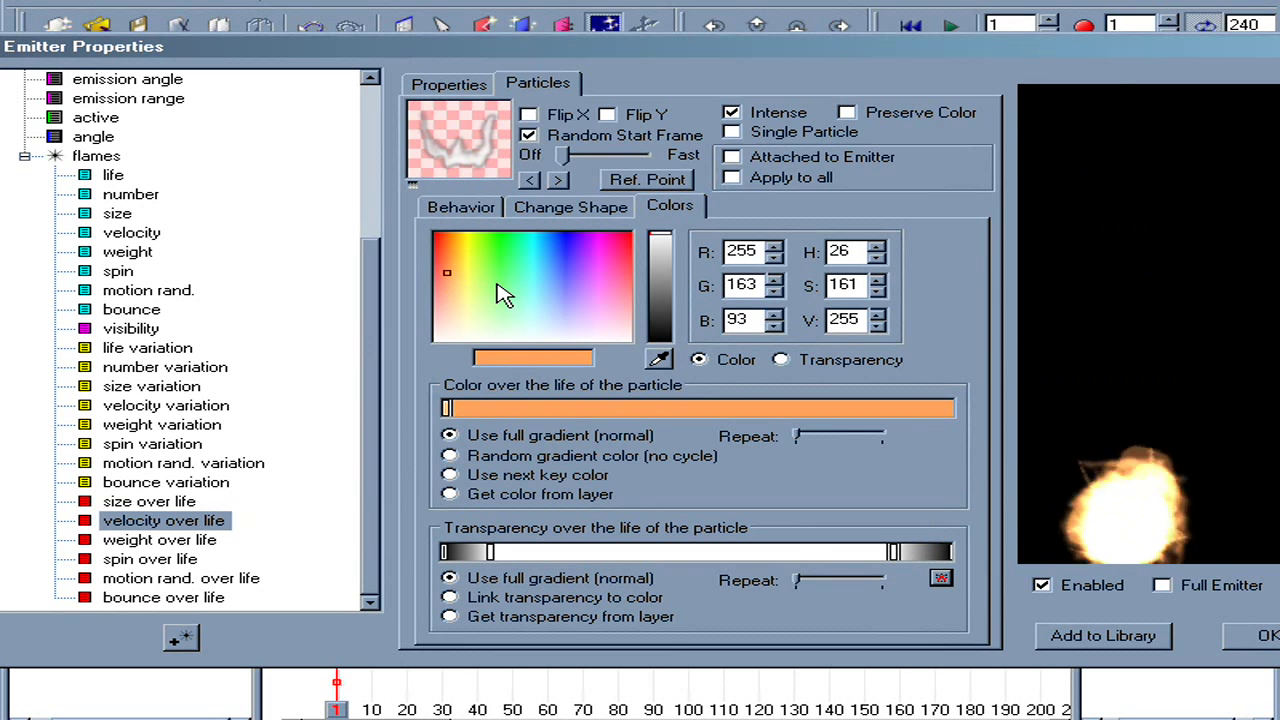
click(656, 408)
drag(468, 288, 443, 262)
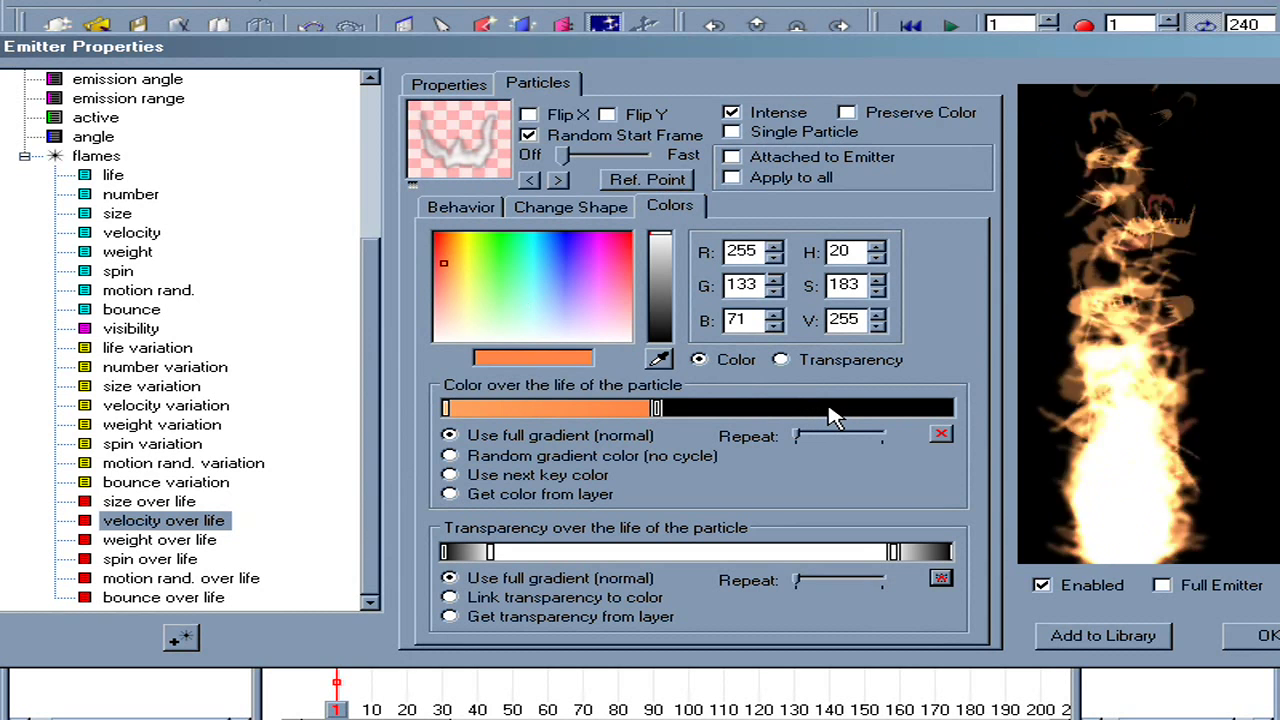
drag(835, 410, 953, 409)
drag(452, 267, 447, 270)
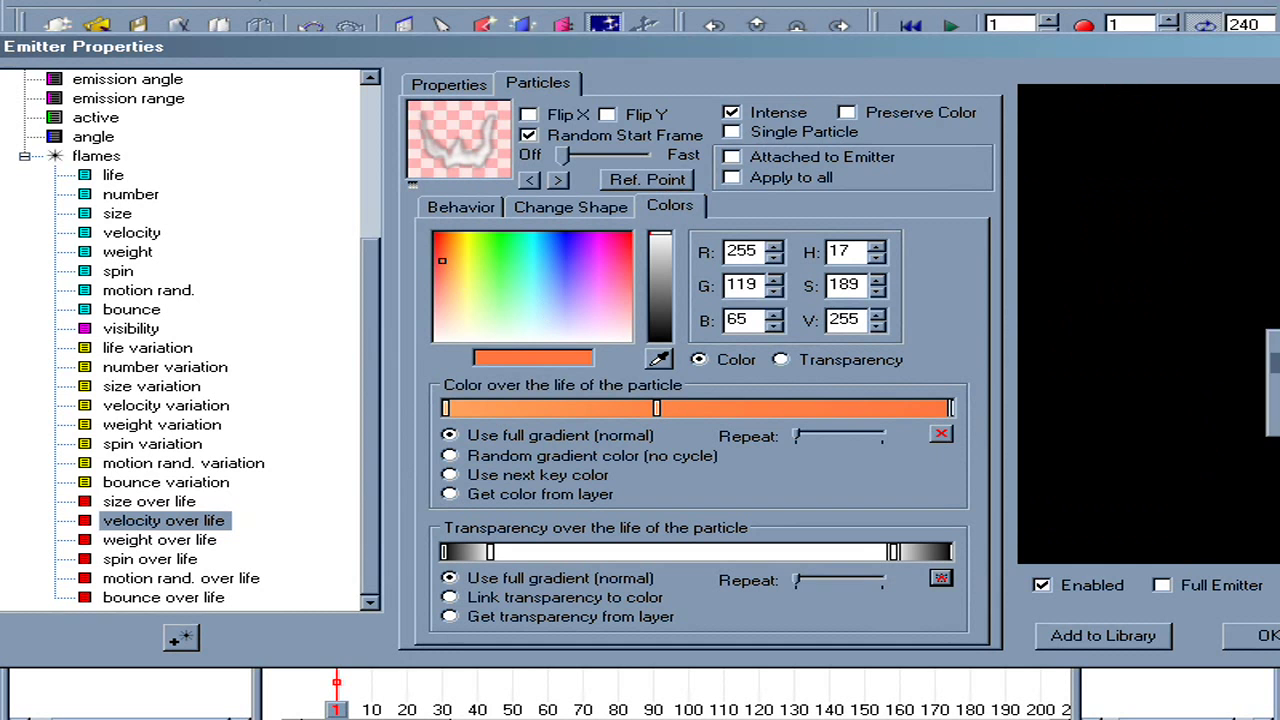
Turn on motion blur in the emitter preview and accept the flames emitter's properties.
right_click(1066, 322)
mouse_move(1111, 346)
click(1252, 368)
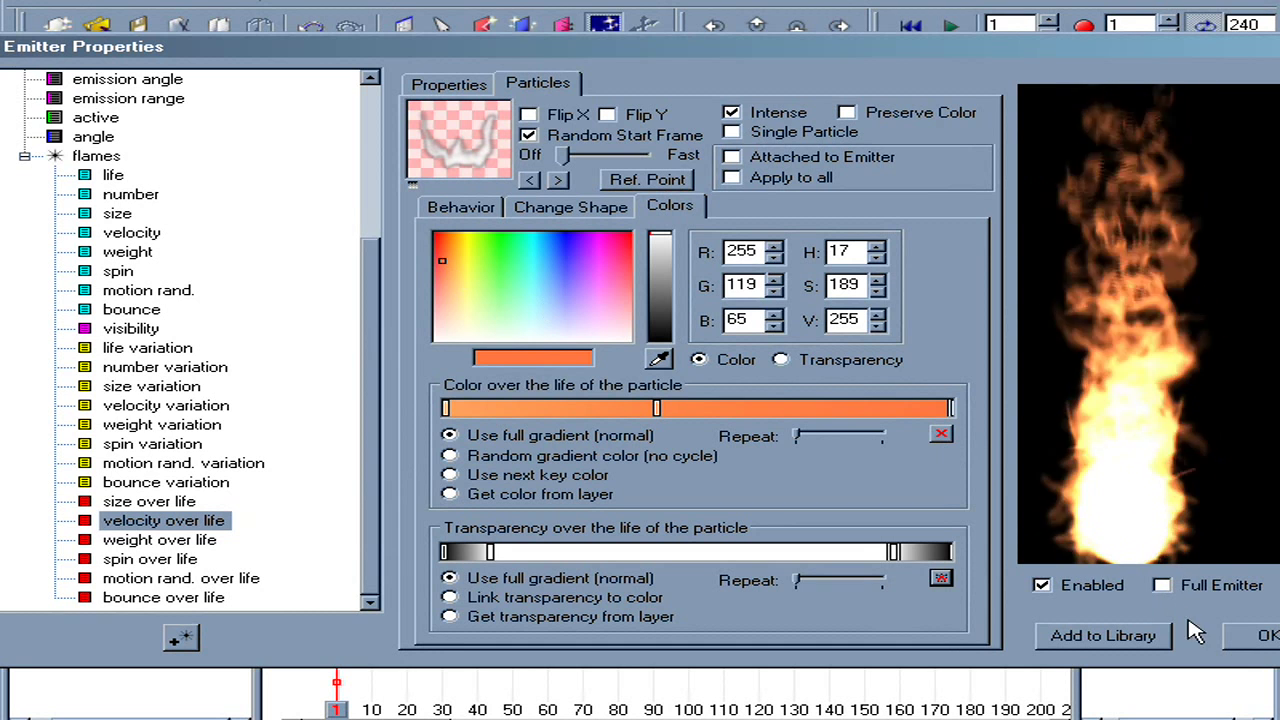
click(1265, 640)
Play the flames emitter on the stage briefly, and return to frame 1.
key(space)
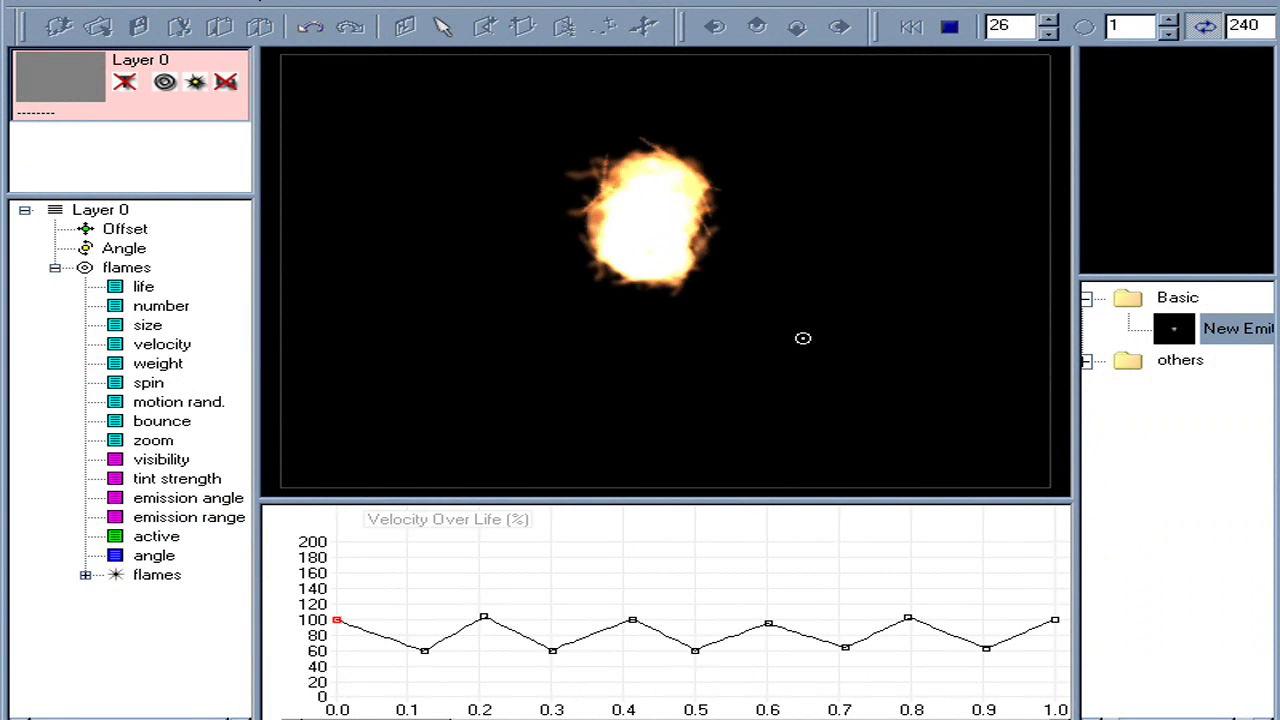
key(space)
click(910, 26)
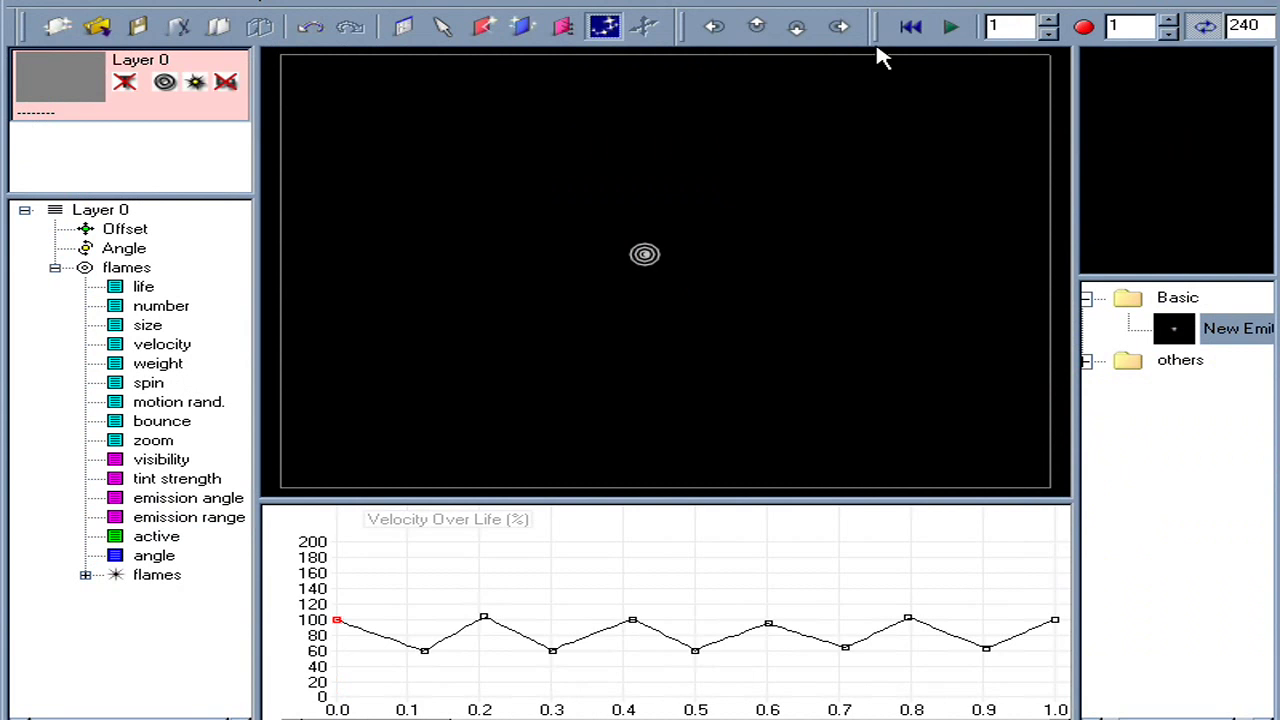
Record the flames emitter's position along a wavy path across the lower part of the stage.
right_click(645, 253)
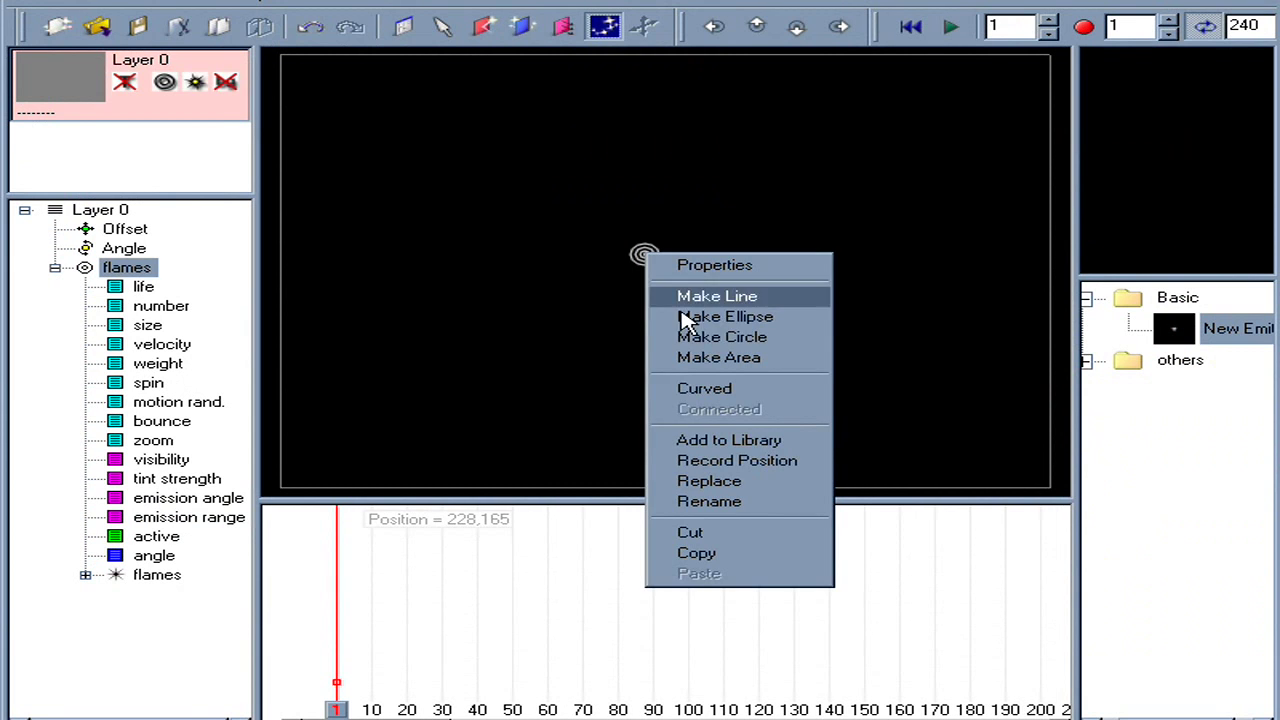
click(749, 458)
click(612, 401)
mouse_move(285, 440)
mouse_down()
mouse_move(319, 420)
mouse_move(356, 455)
mouse_move(398, 451)
mouse_move(422, 422)
mouse_move(482, 423)
mouse_move(526, 453)
mouse_move(601, 410)
mouse_move(657, 411)
mouse_move(685, 449)
mouse_move(726, 451)
mouse_move(751, 425)
mouse_move(796, 414)
mouse_move(839, 452)
mouse_move(886, 426)
mouse_move(1030, 425)
mouse_up()
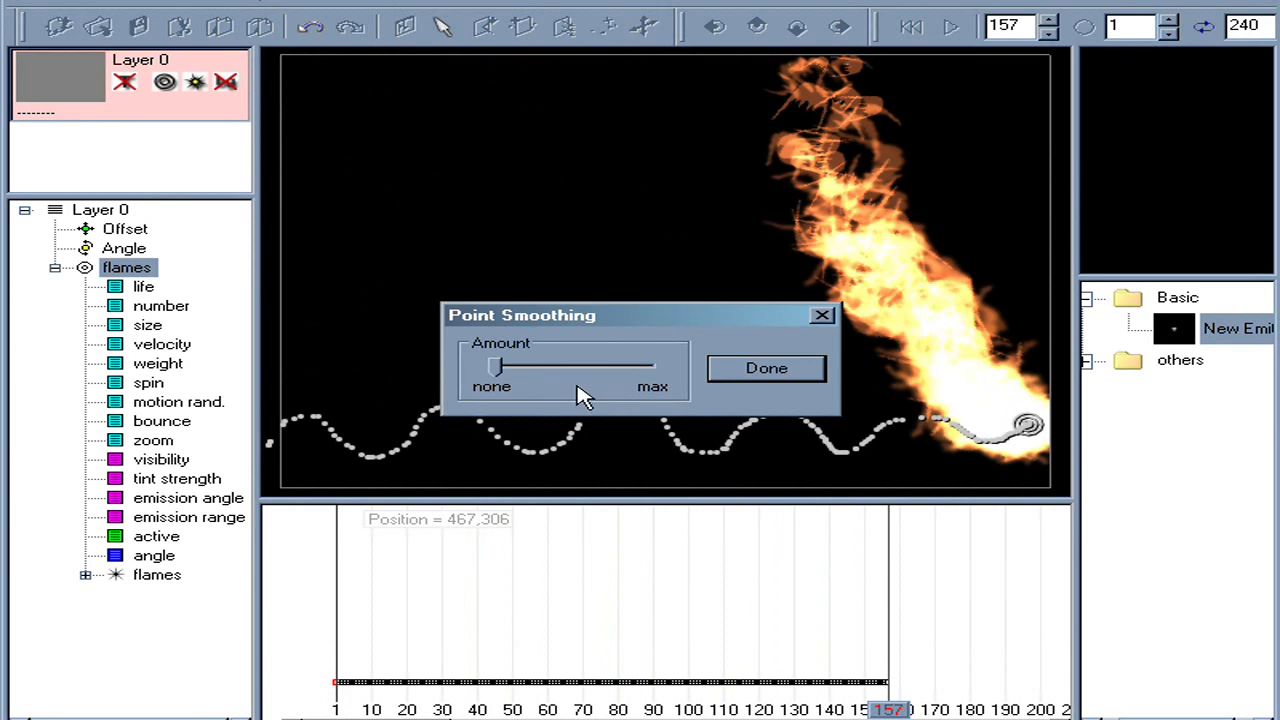
Smooth the recorded path points by the maximum amount and play back the flame's movement.
drag(497, 367, 651, 368)
click(775, 372)
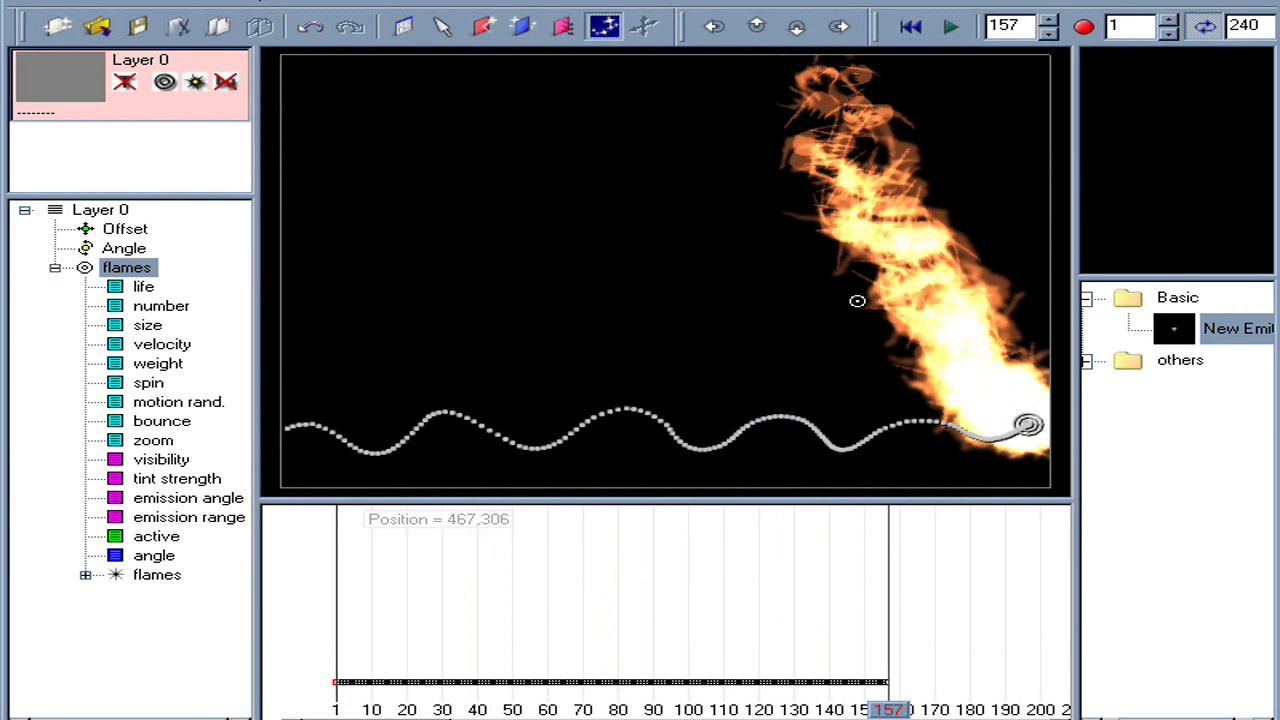
click(950, 27)
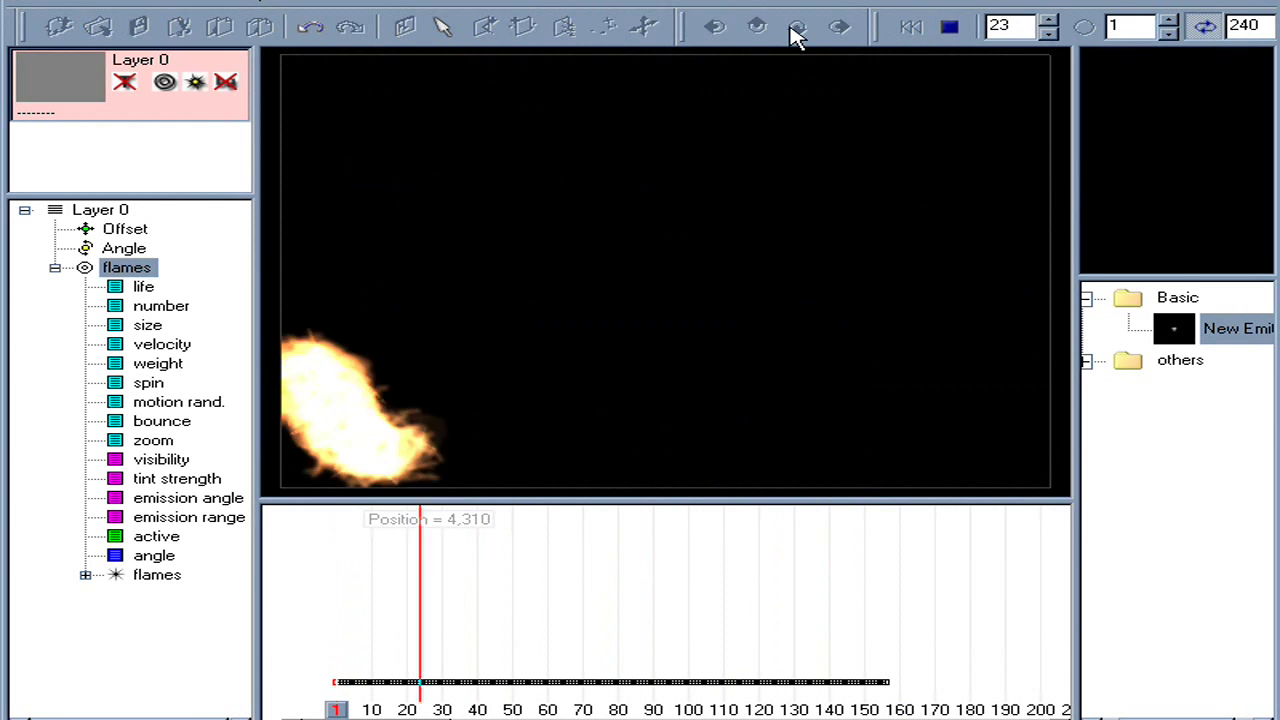
key(space)
Enable motion blur and its preview in the project settings, with regular quality and 3 extra frames.
click(404, 27)
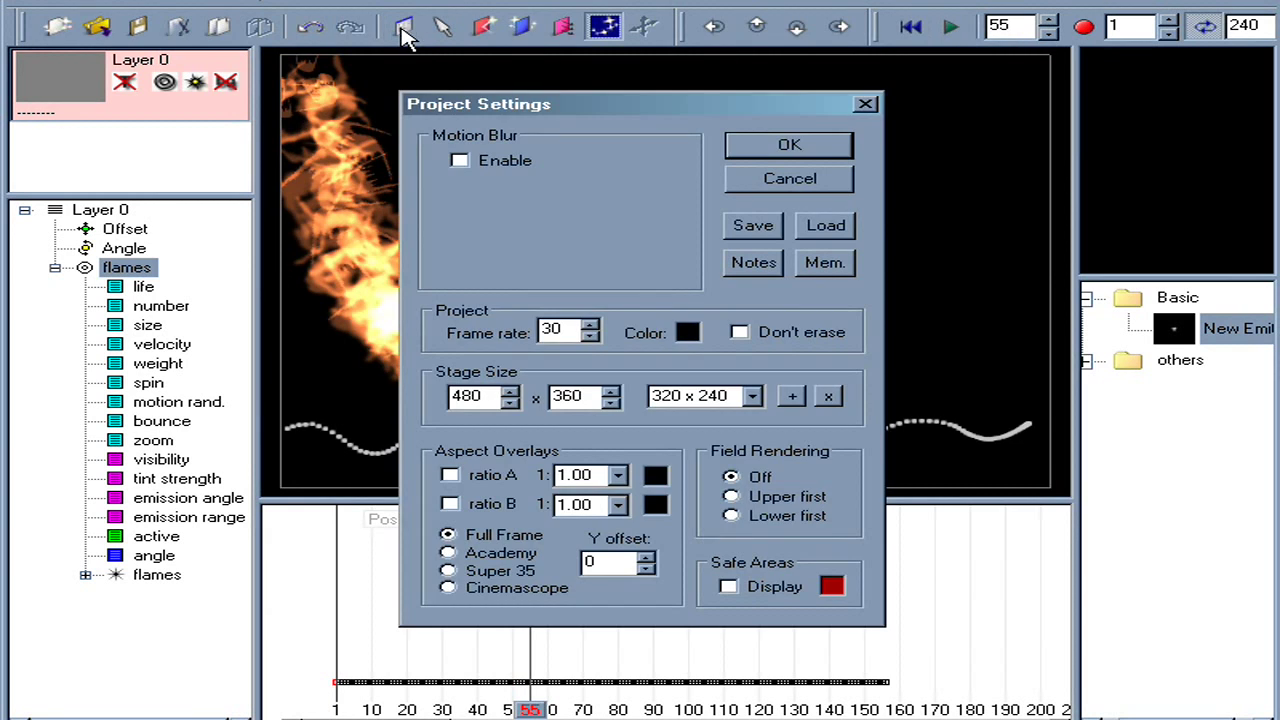
click(460, 161)
click(462, 182)
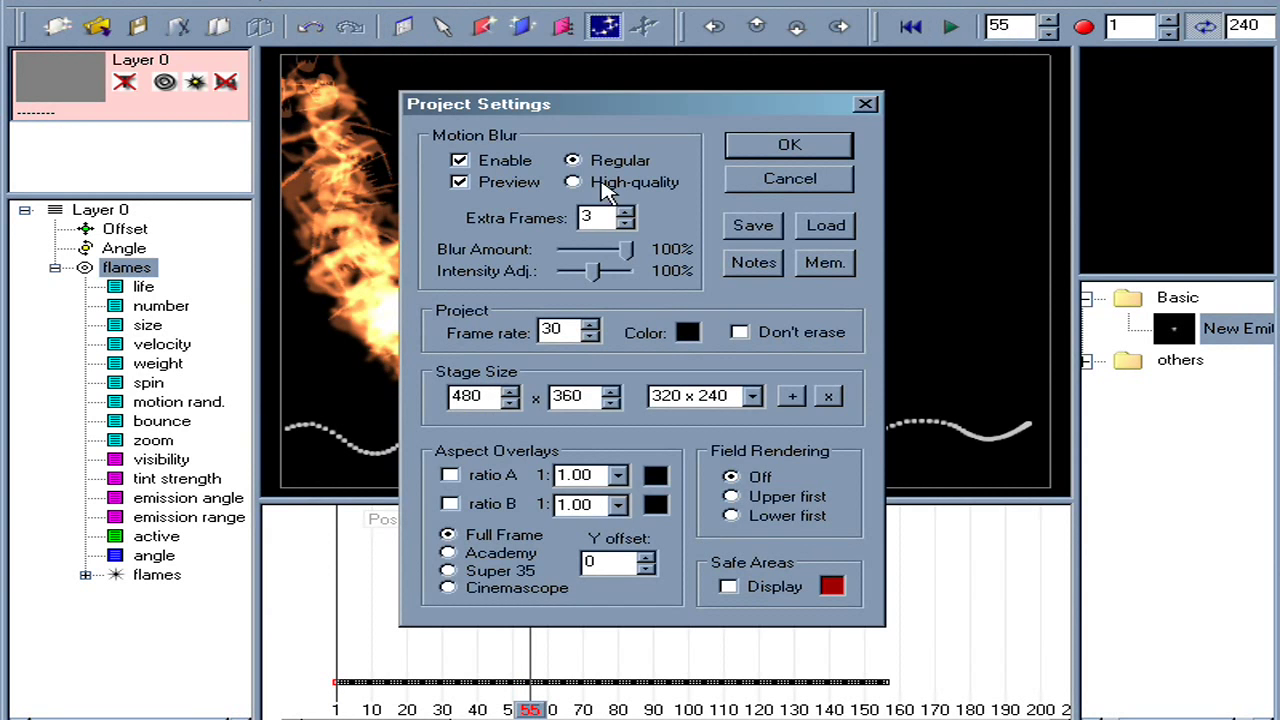
click(788, 152)
Play the blurred flames along their path and rewind the animation to frame 1.
key(space)
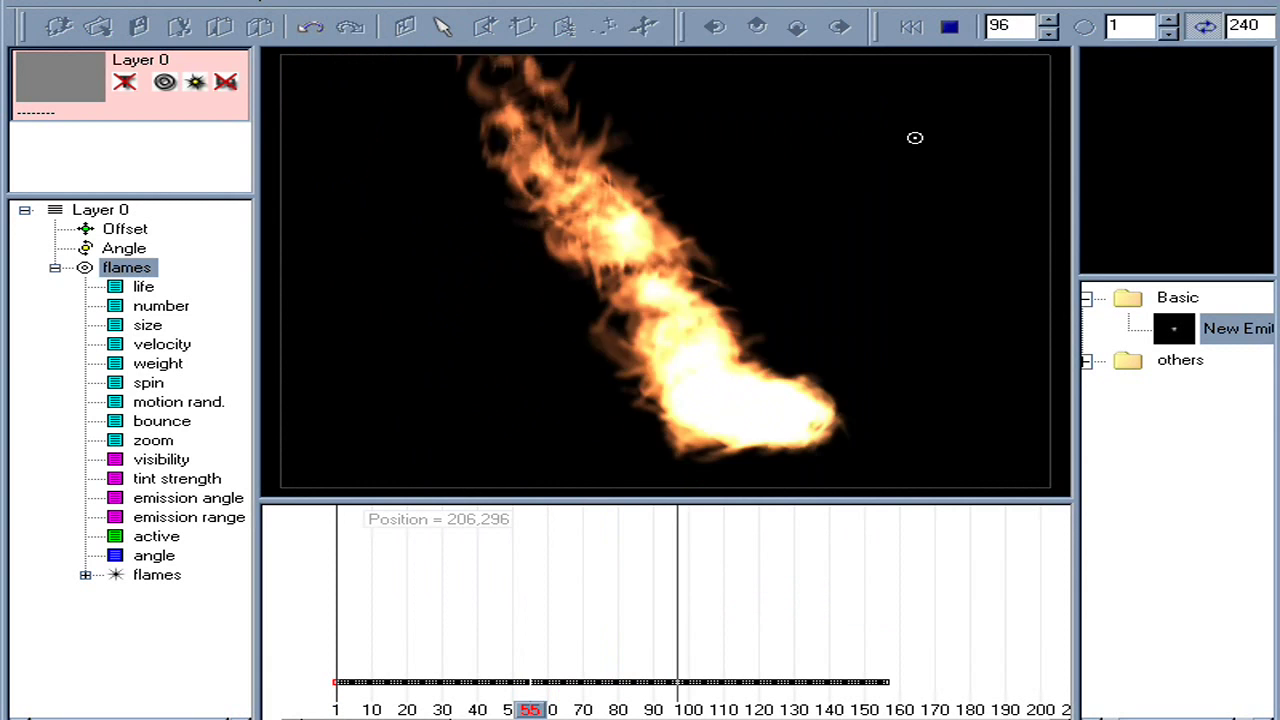
key(space)
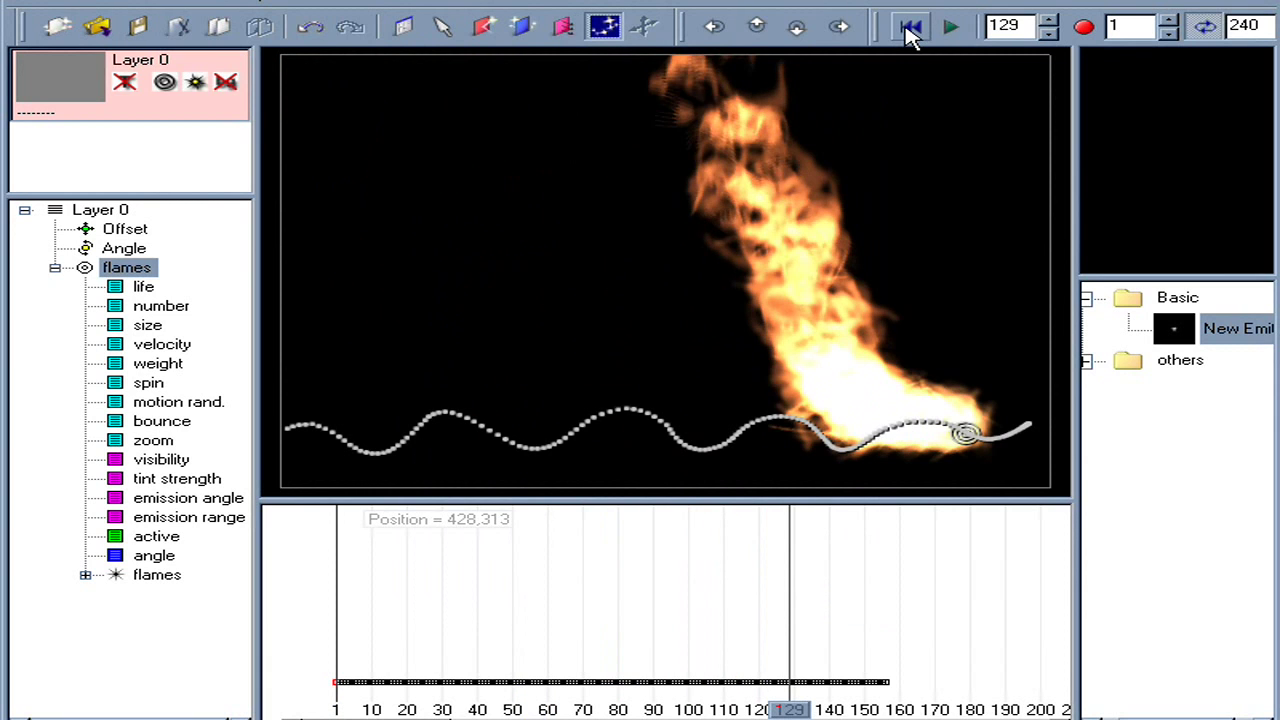
click(910, 28)
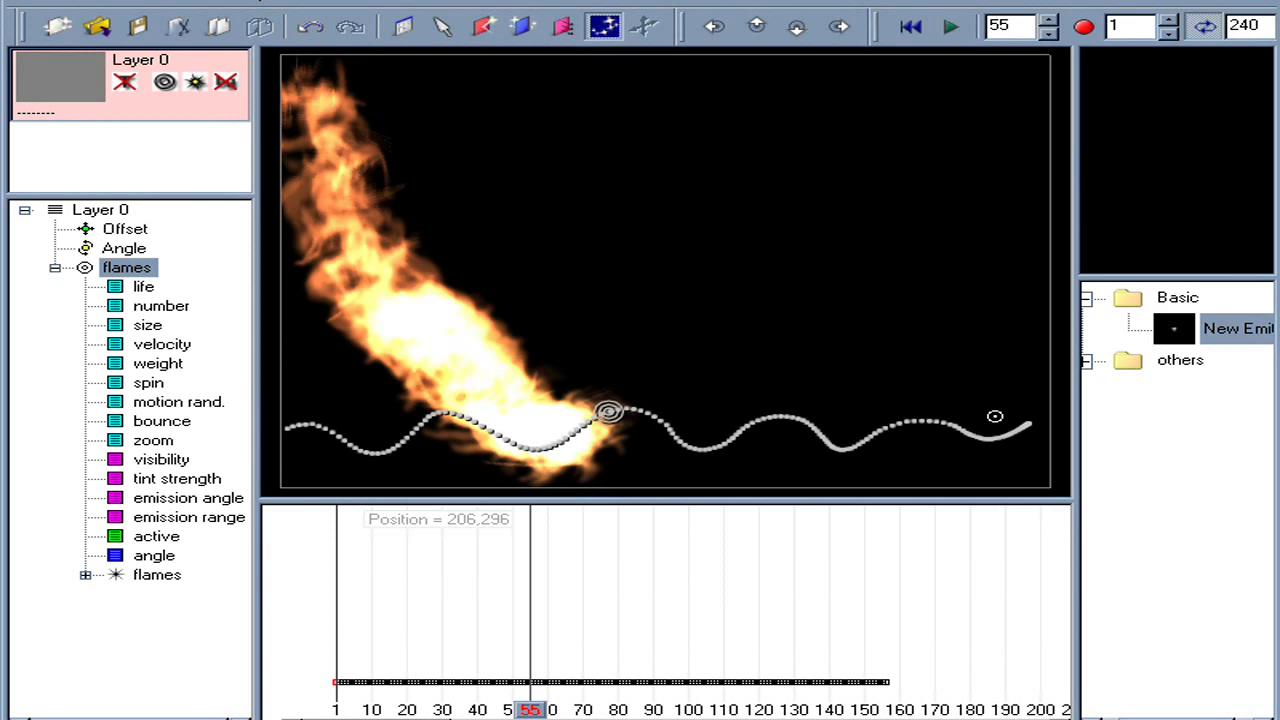
click(912, 30)
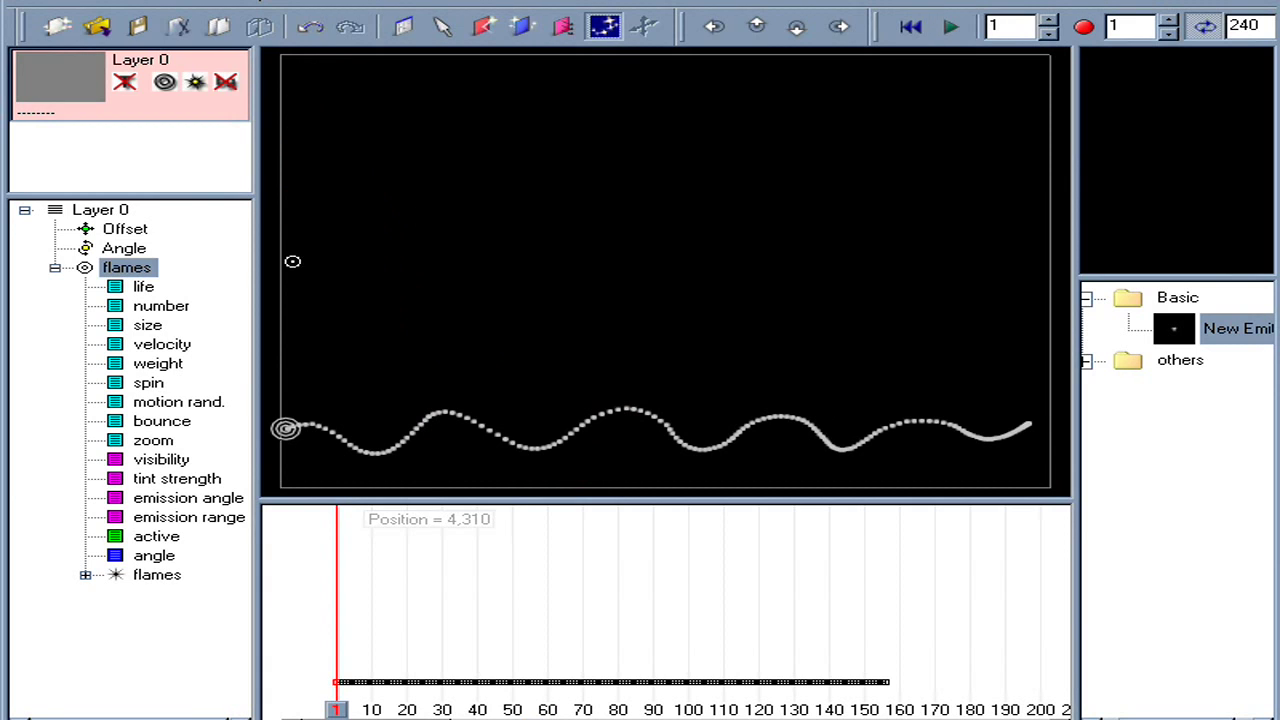
Turn the flames emitter into a super emitter and play the animation to check it.
right_click(120, 280)
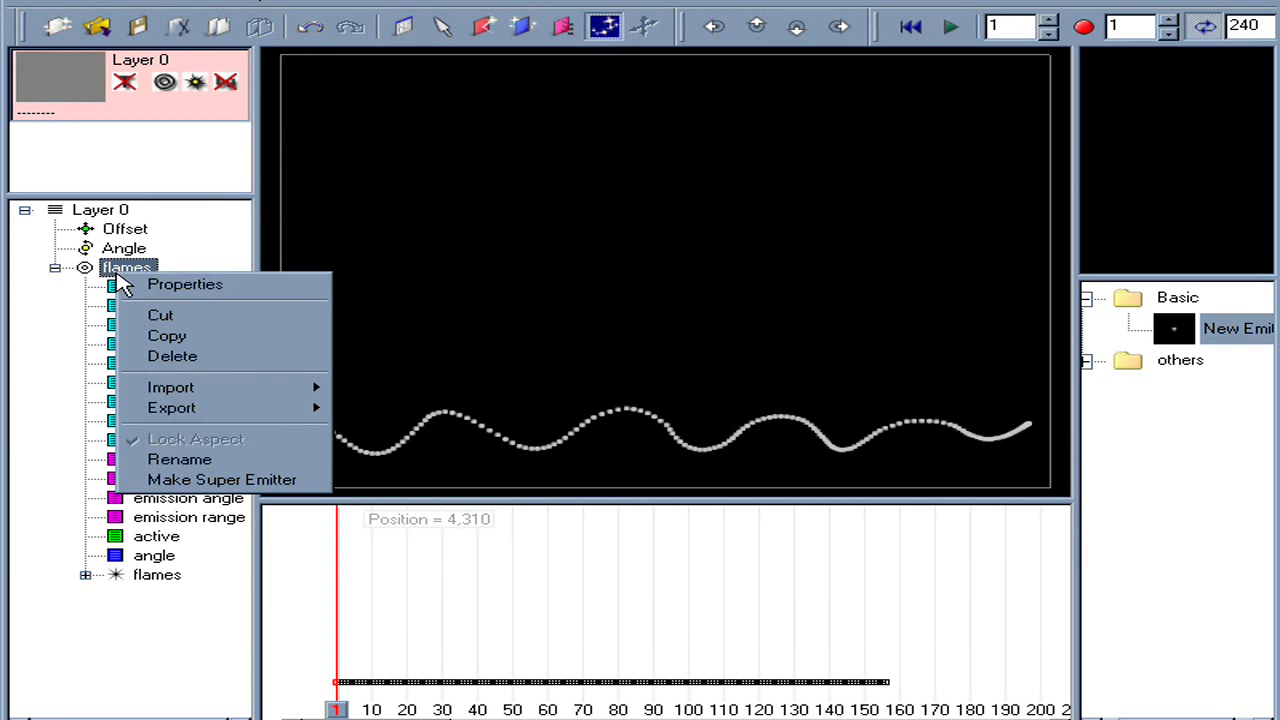
click(173, 484)
key(space)
mouse_move(308, 471)
mouse_down()
mouse_move(600, 496)
mouse_move(522, 480)
mouse_move(508, 219)
mouse_move(891, 334)
mouse_up()
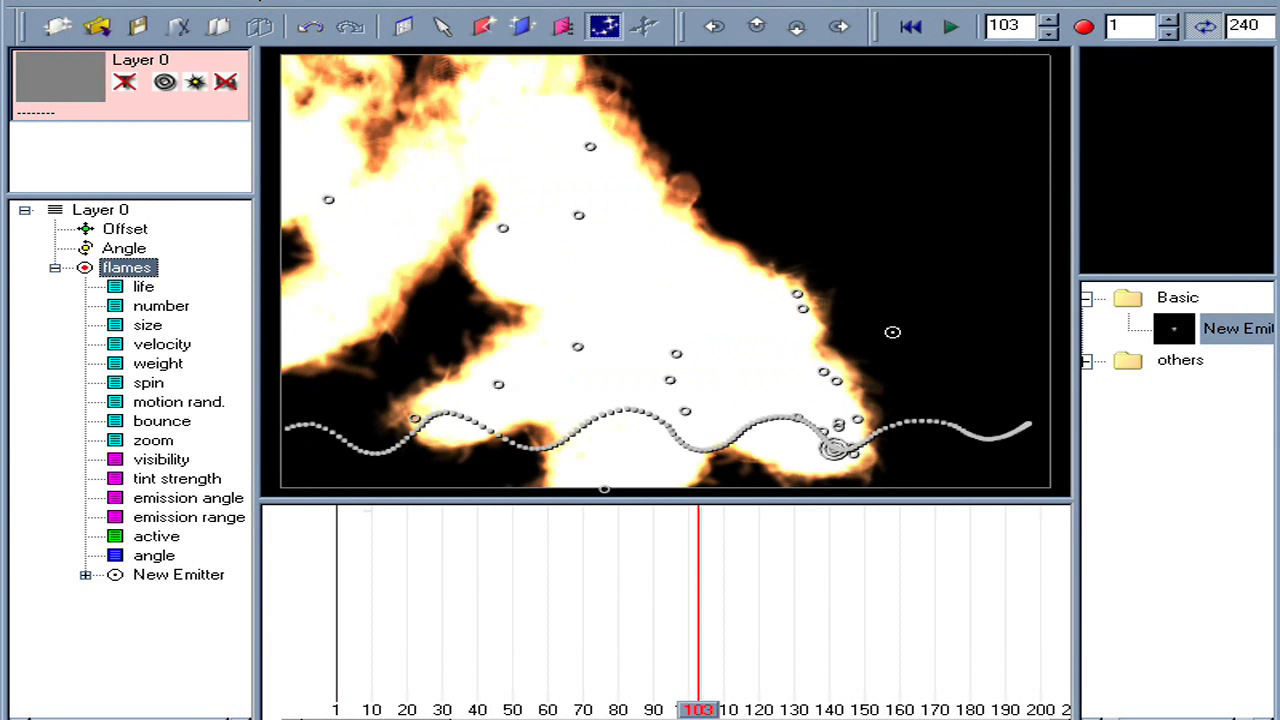
Rename the super emitter's child emitter to flameShooter and set its f-velocity to 0.
click(178, 574)
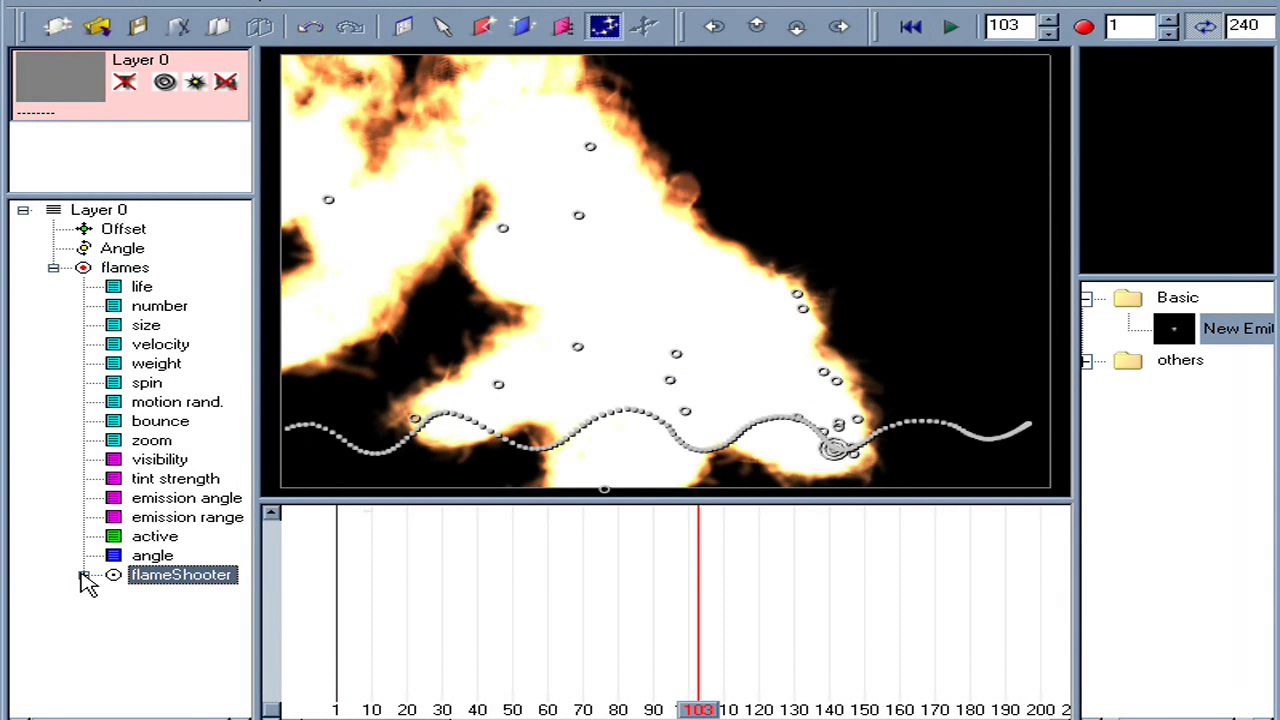
click(84, 575)
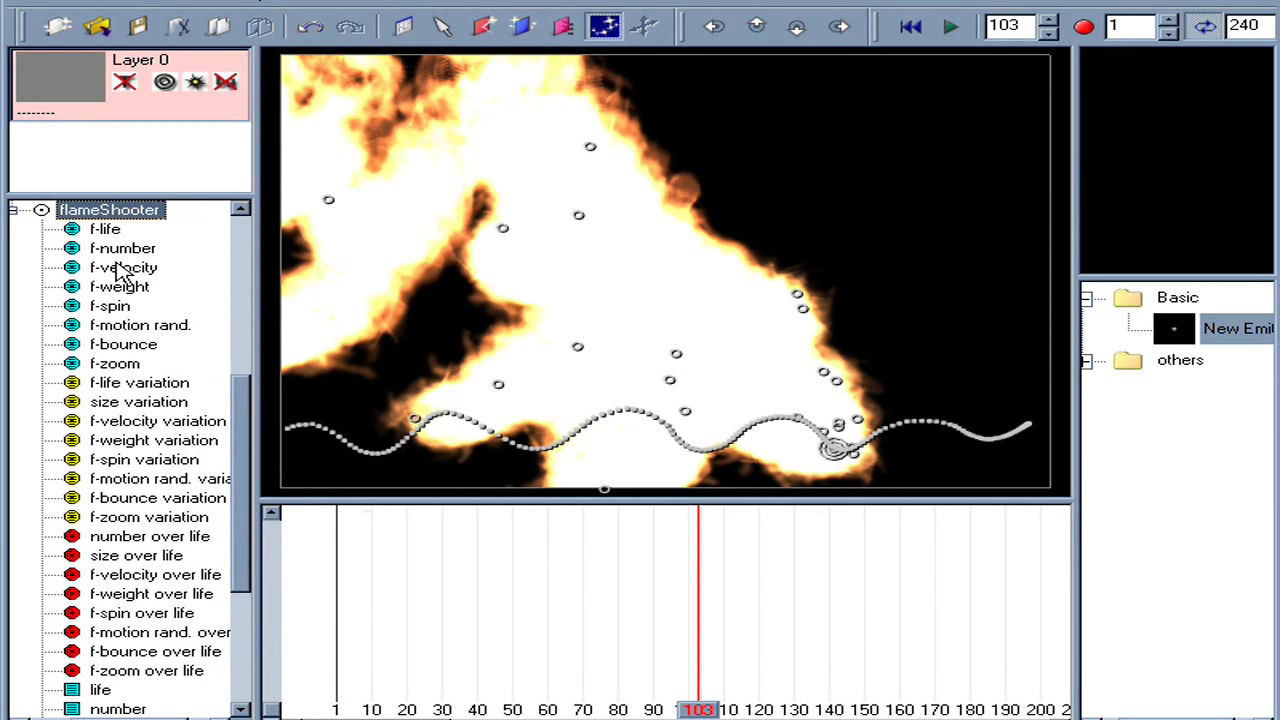
click(120, 267)
drag(337, 620, 337, 697)
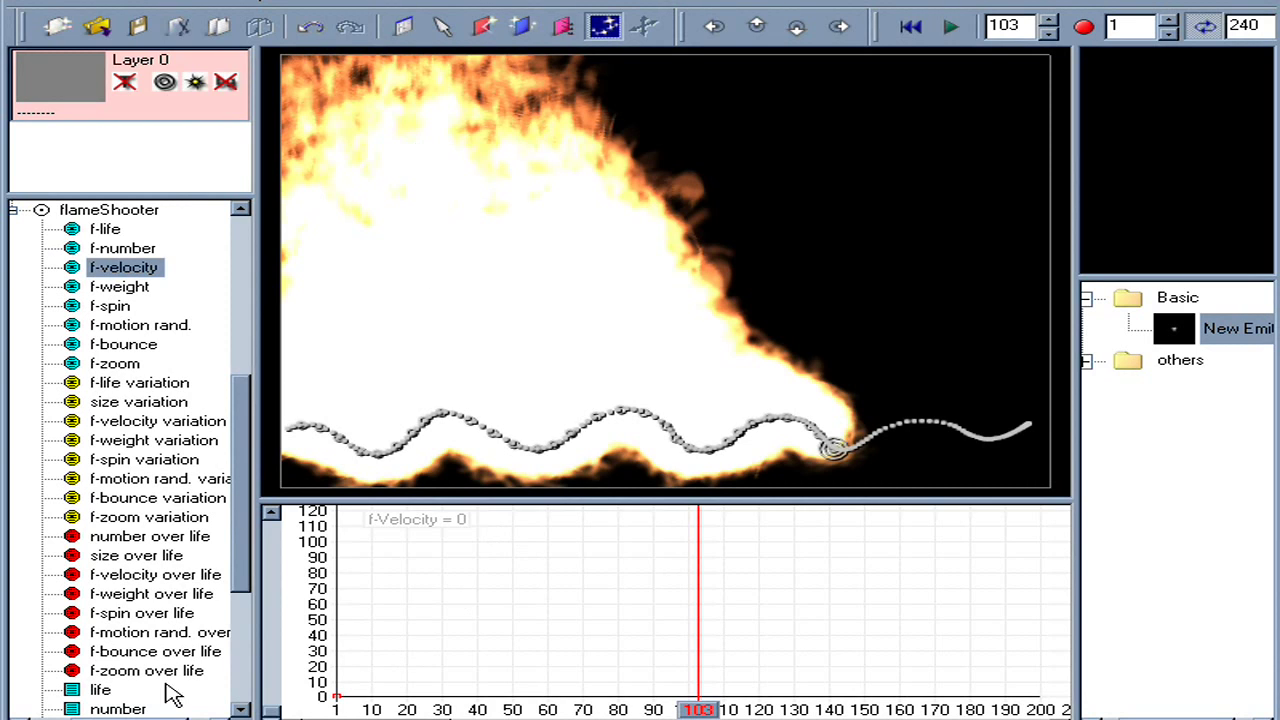
Set the particle number of flameShooter's flames particle to 19 and rewind the animation.
drag(245, 407, 258, 528)
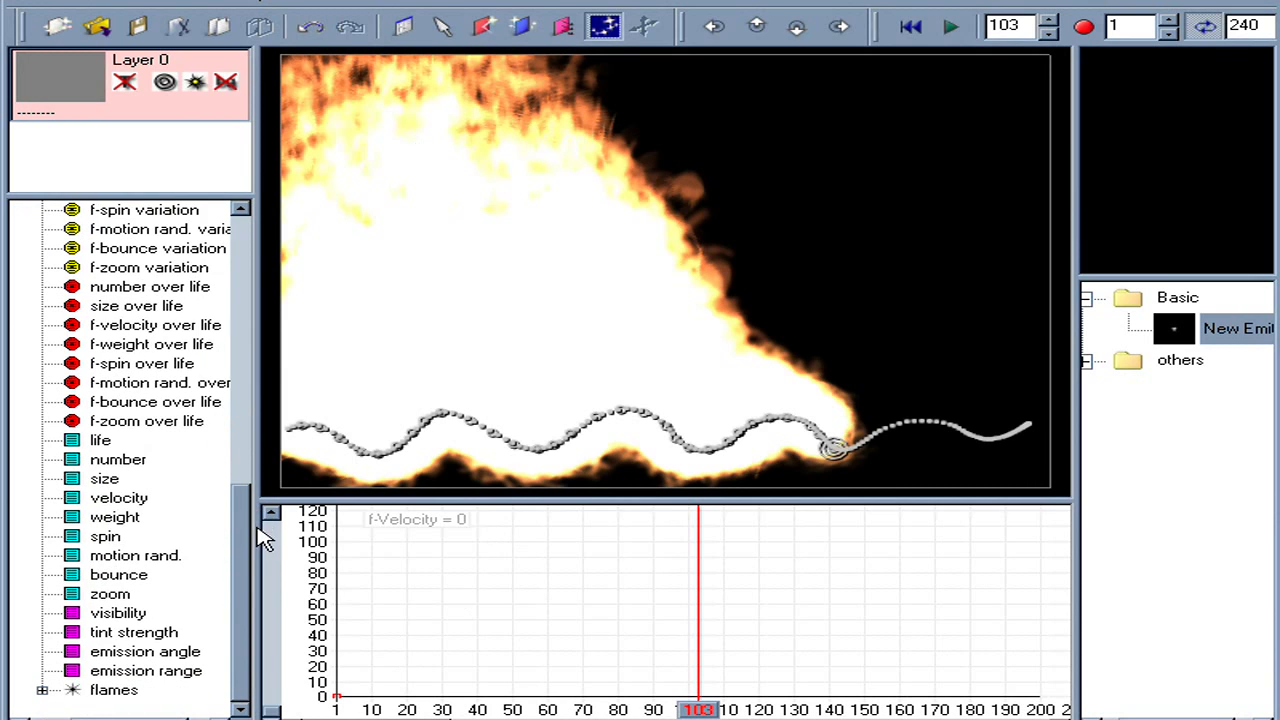
click(108, 692)
click(42, 691)
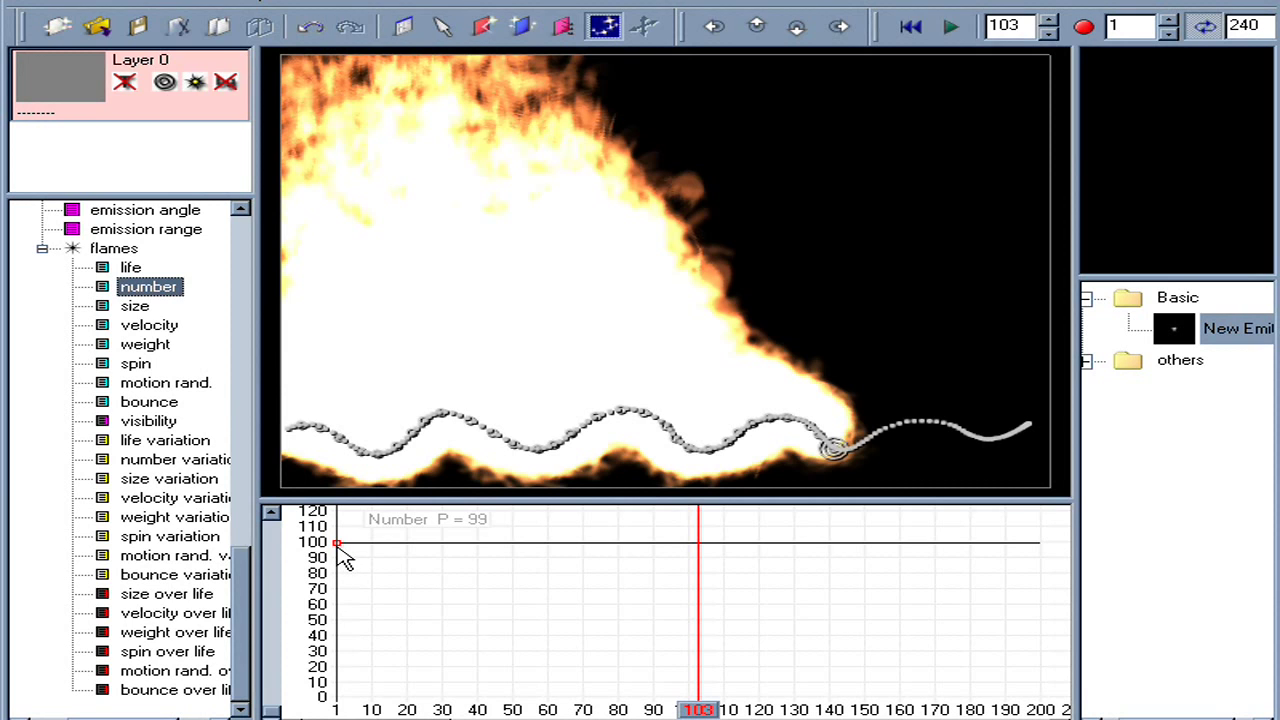
drag(338, 546, 322, 667)
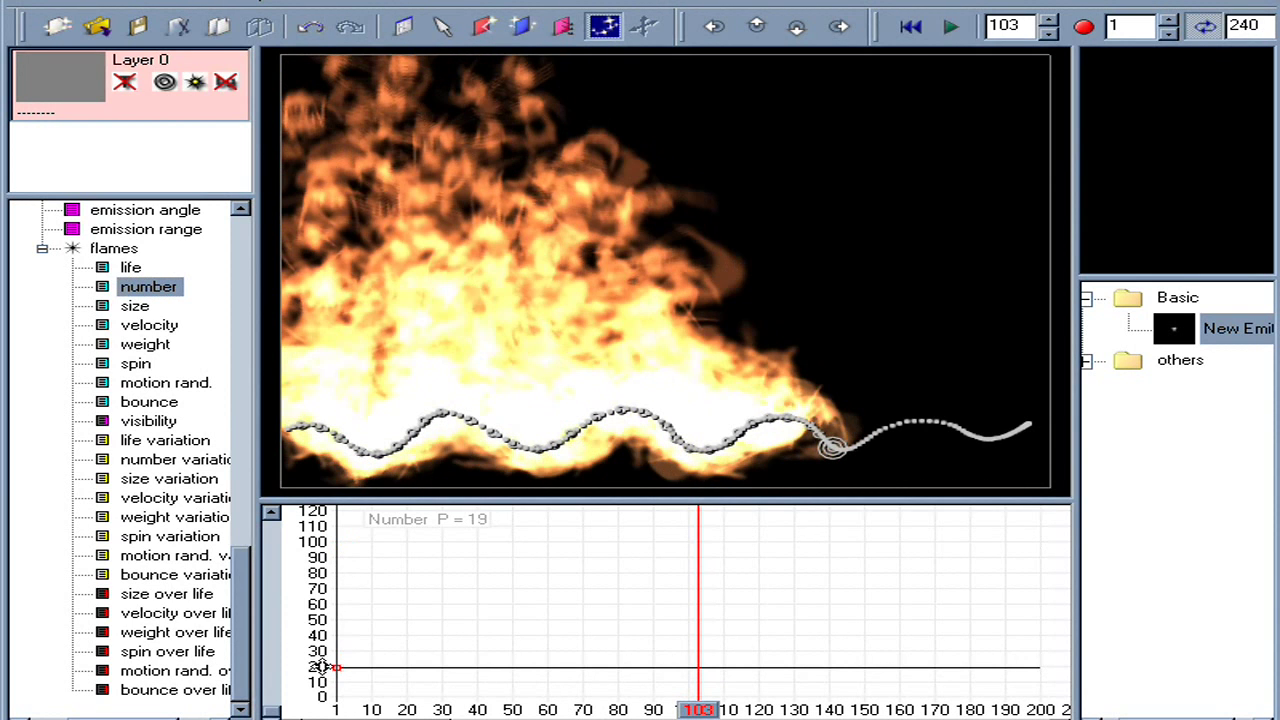
click(905, 35)
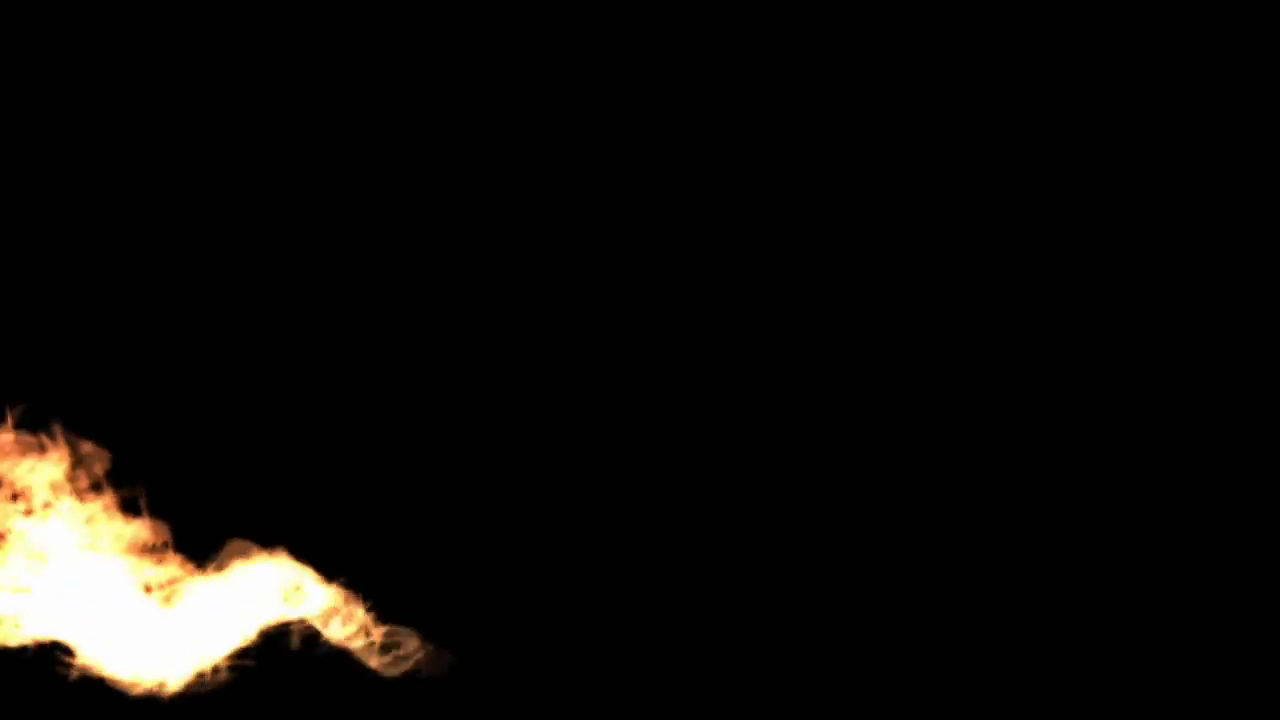